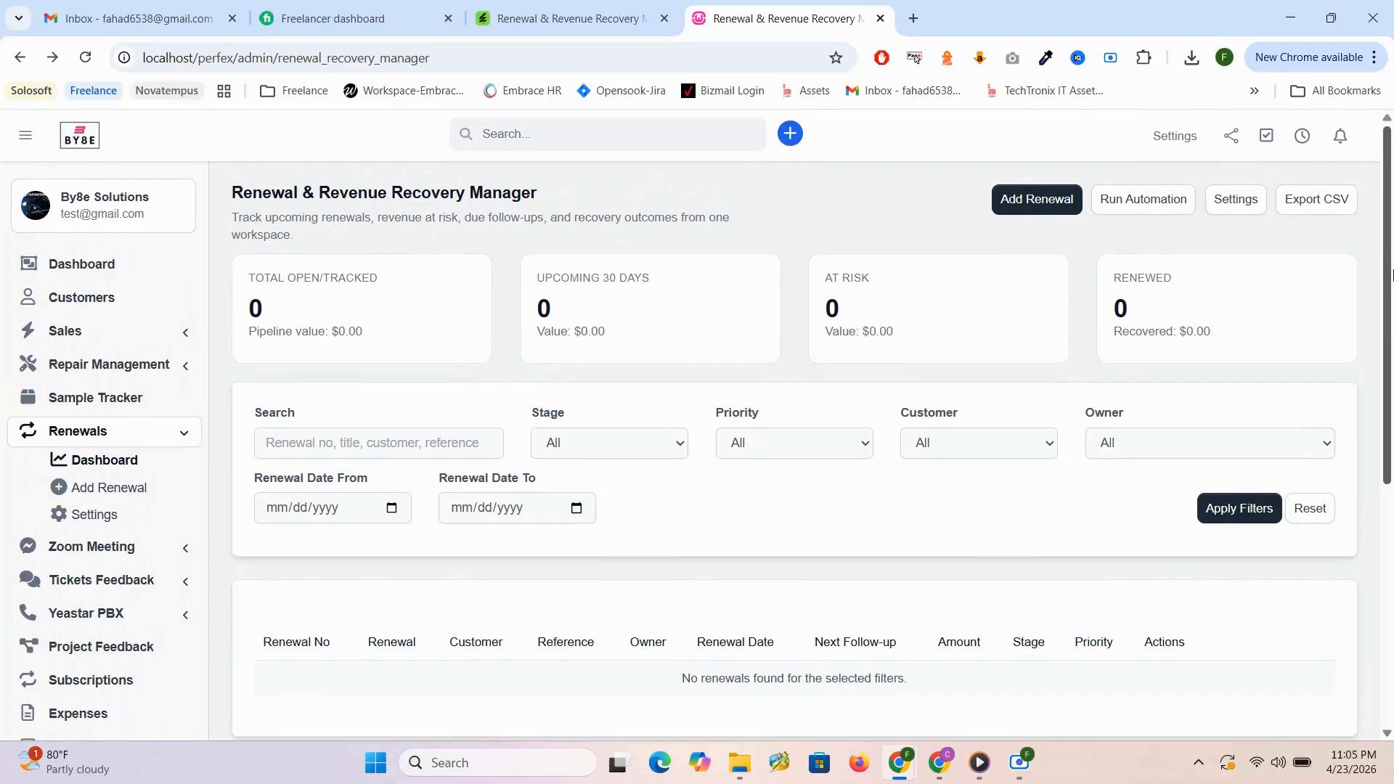
Look over the Renewal & Revenue Recovery Manager dashboard, from its heading and description to the renewals table
left_click_drag(1392, 274, 1392, 643)
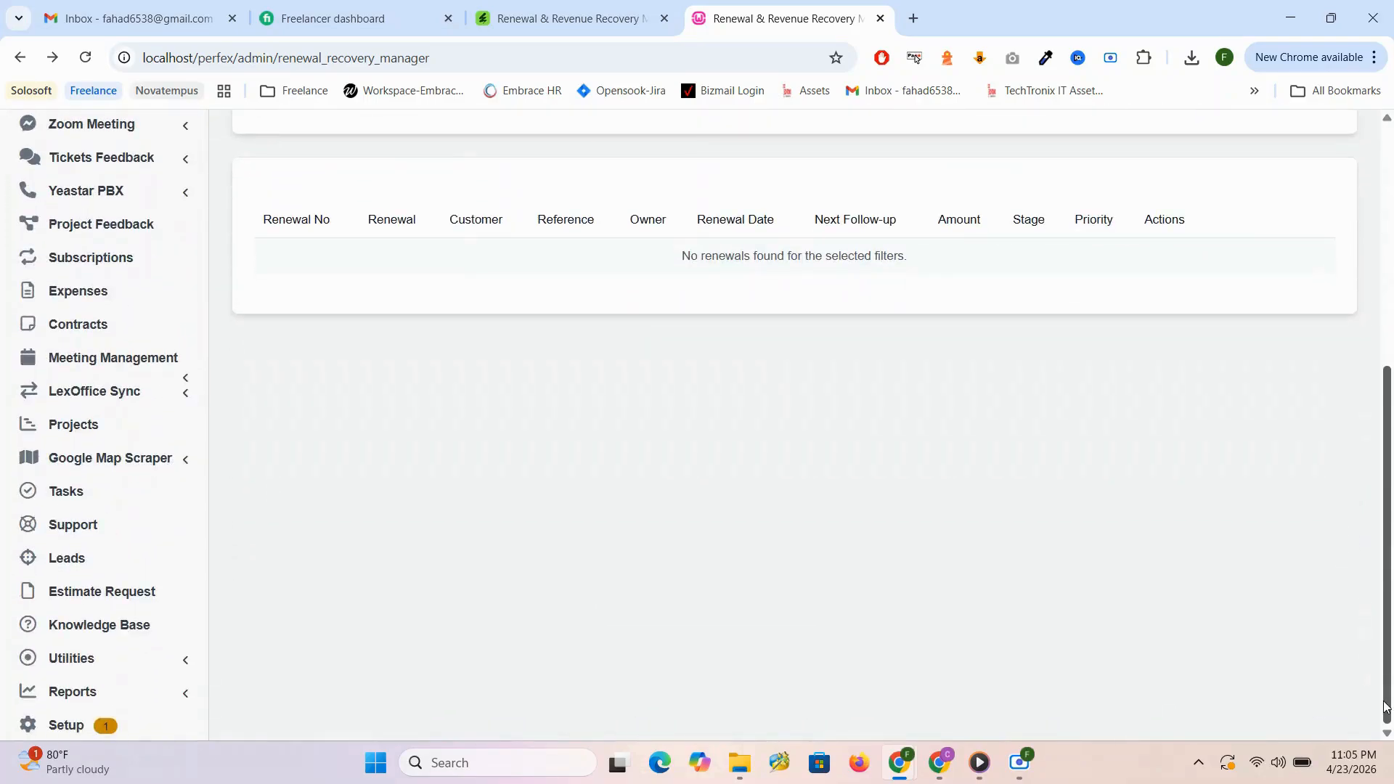
left_click_drag(1392, 554, 1391, 309)
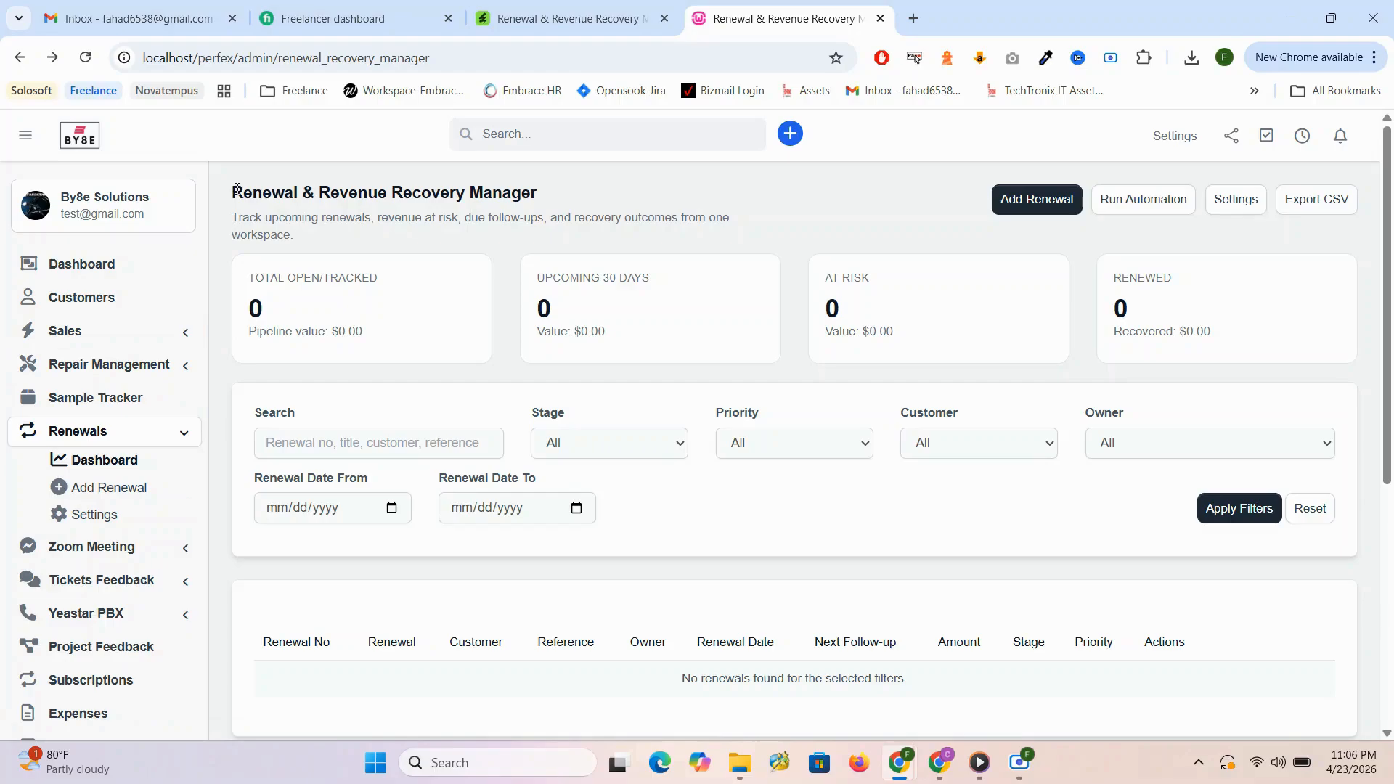
left_click_drag(232, 188, 384, 256)
left_click(894, 225)
left_click(107, 465)
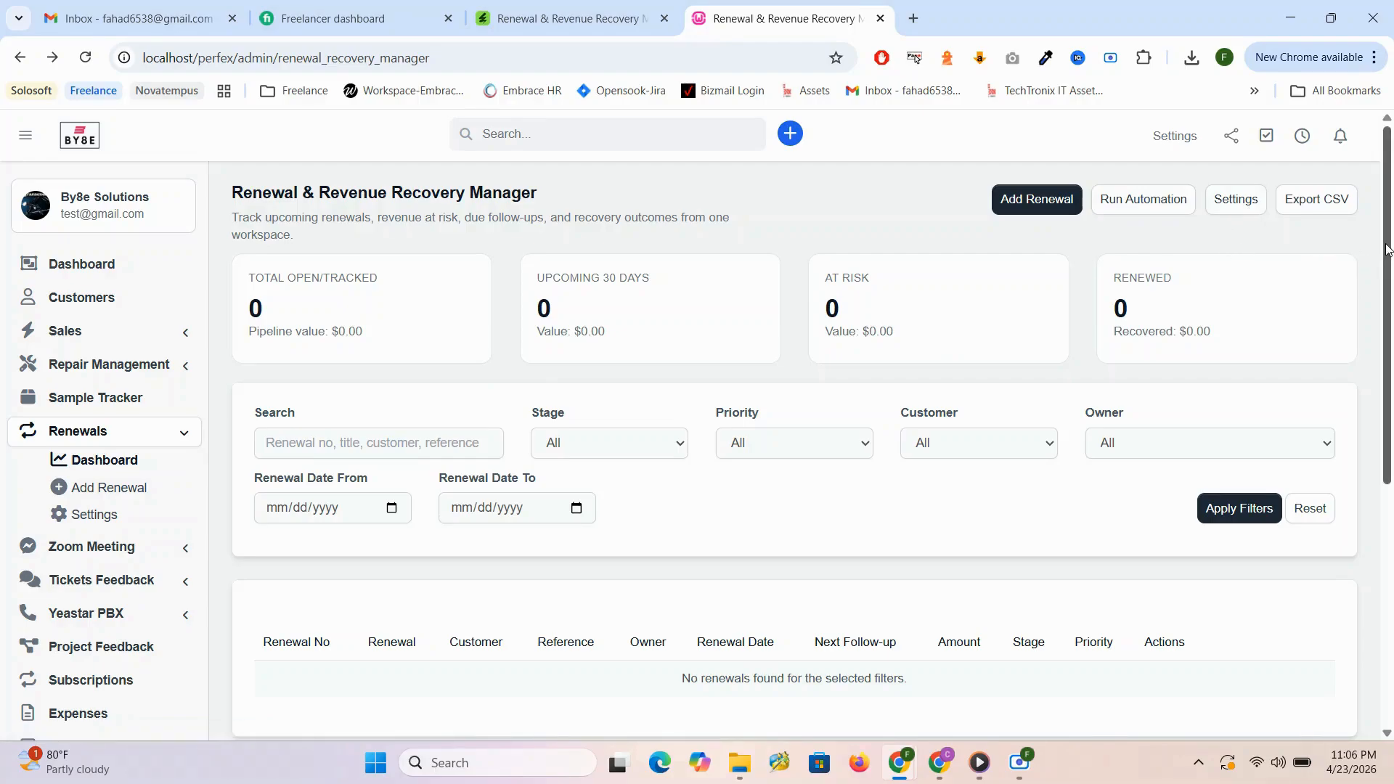
Open the form for adding a renewal and examine its Stage, Priority and Reference Type options
left_click(1044, 204)
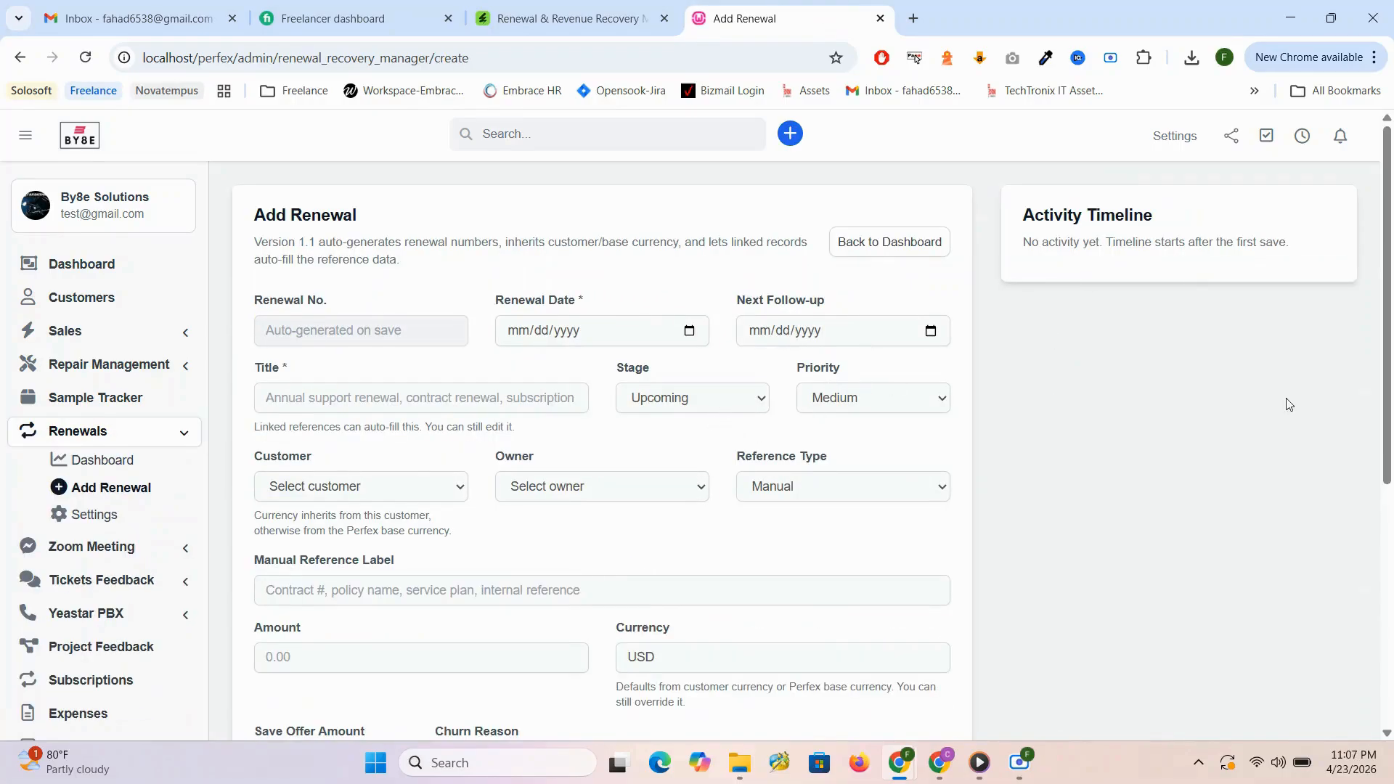
scroll(1389, 290, "down", 1)
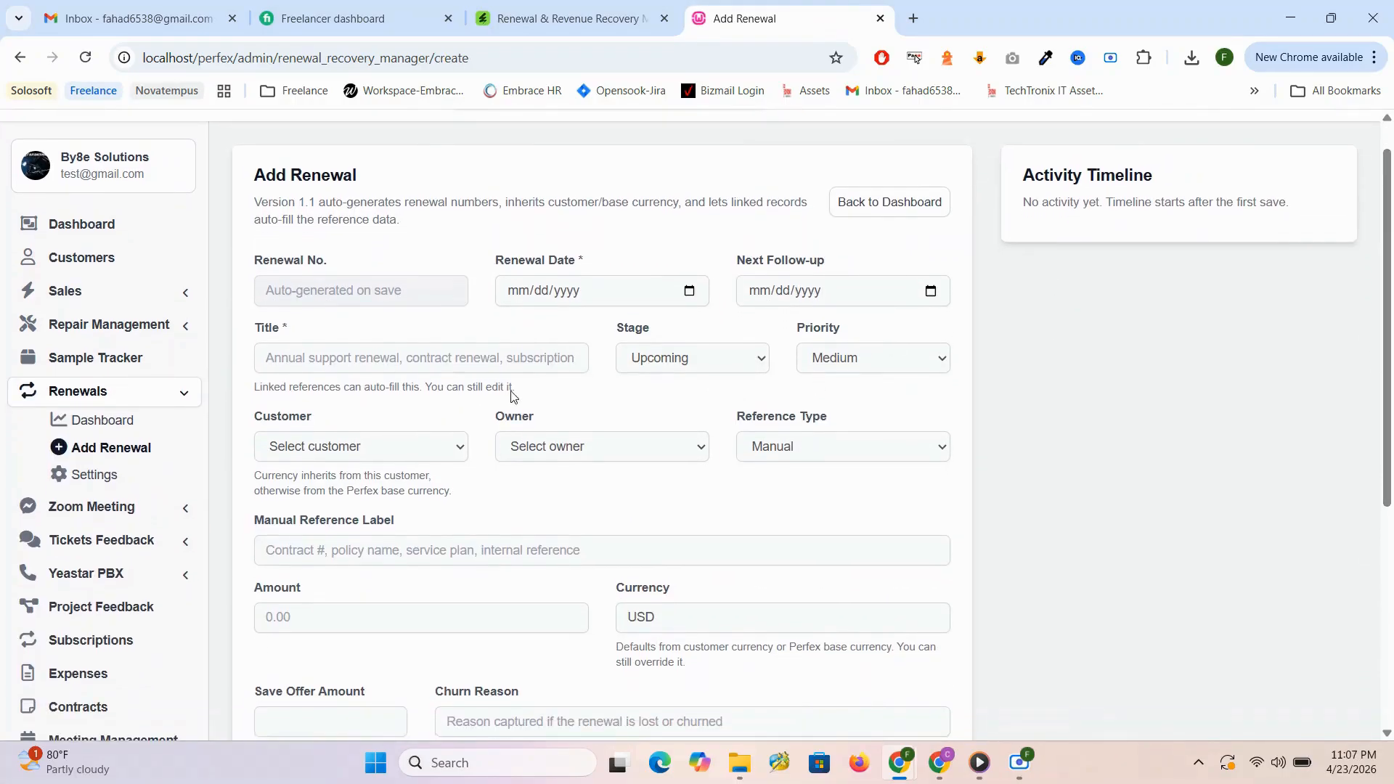
left_click(710, 367)
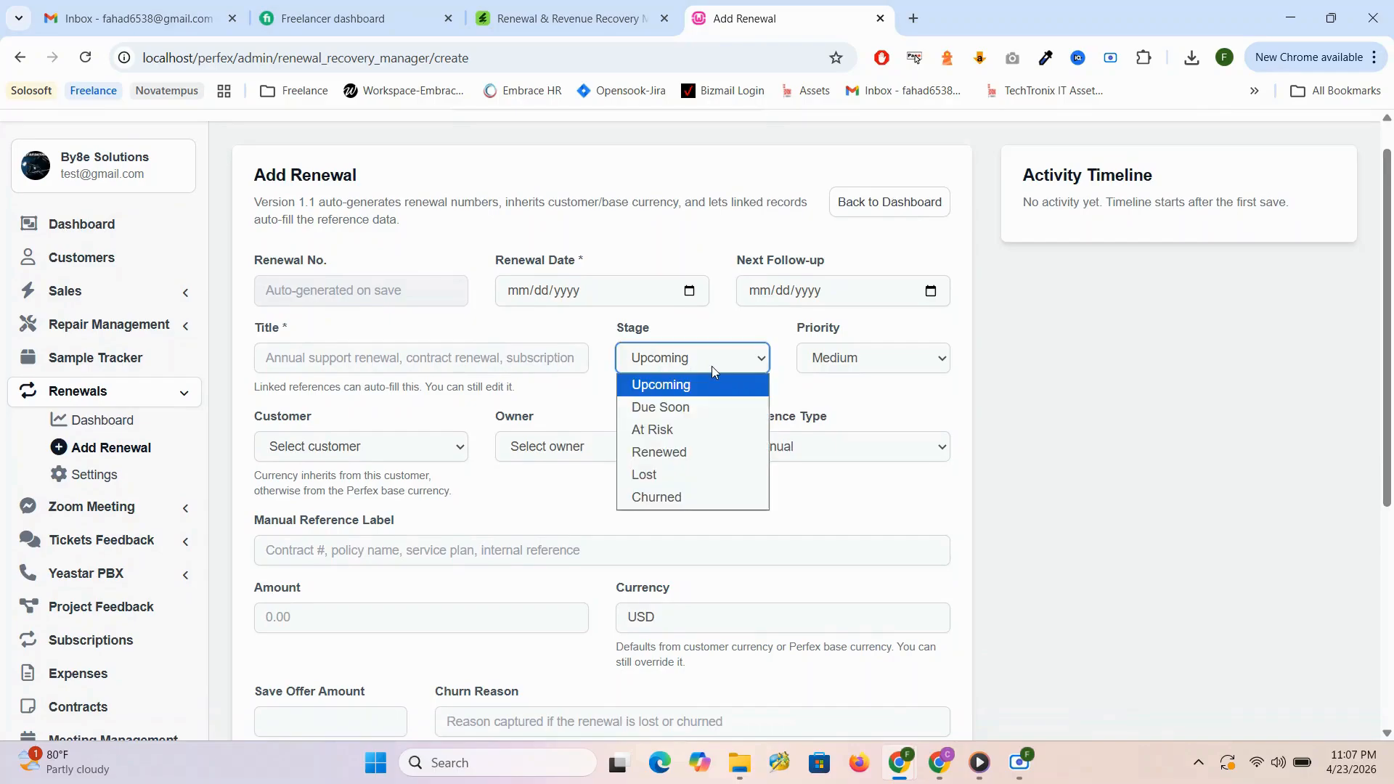
left_click(864, 367)
left_click(864, 367)
left_click(1095, 425)
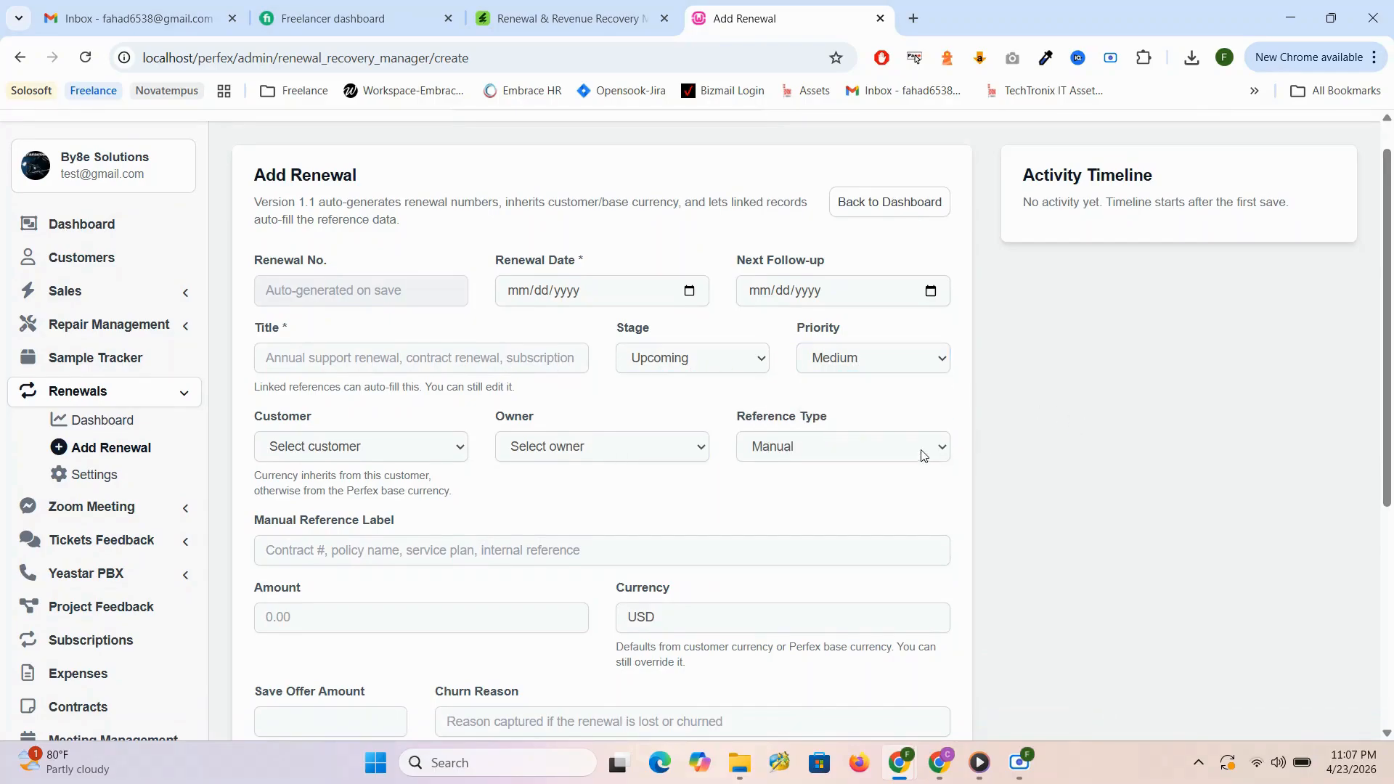
left_click(921, 450)
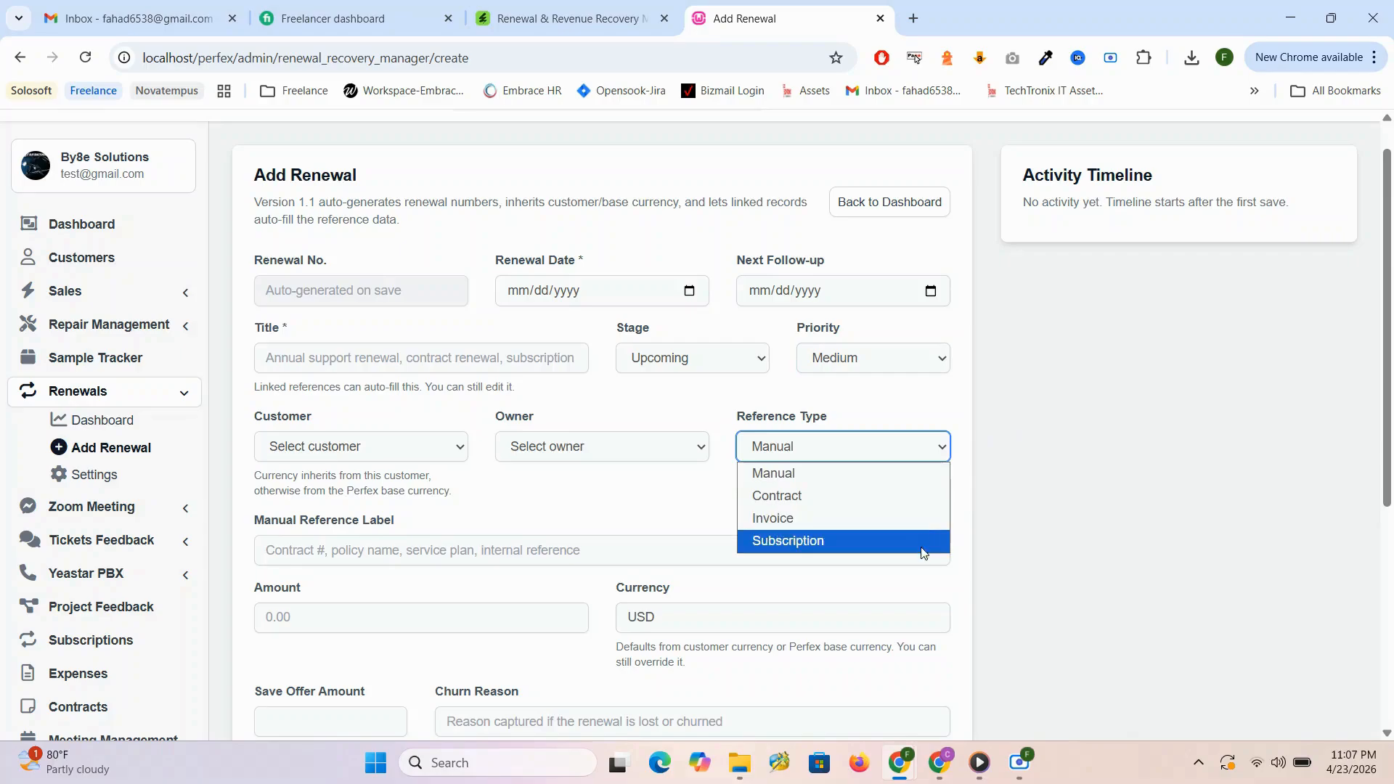
left_click(957, 417)
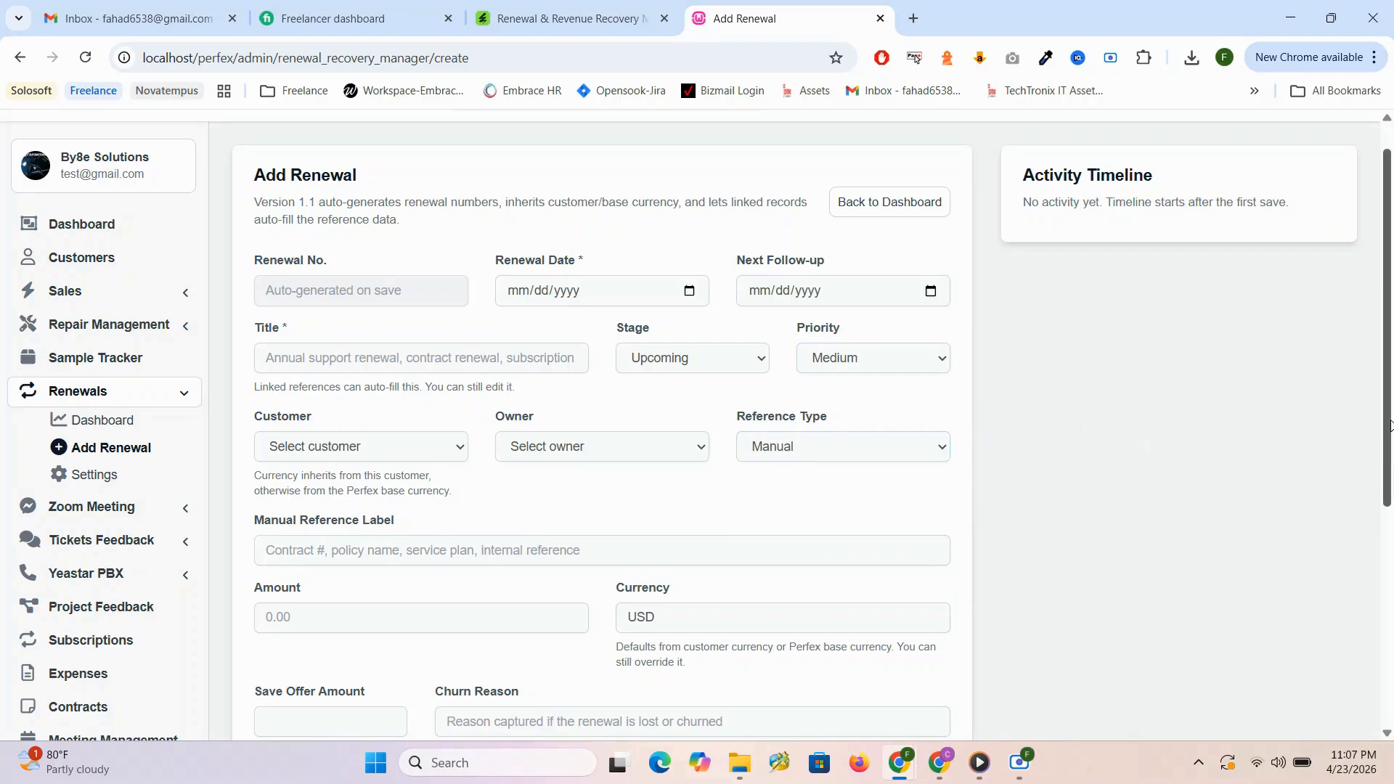
left_click_drag(1389, 411, 1390, 451)
Return to the renewals dashboard and review the summary cards, filter section and action buttons
left_click(102, 341)
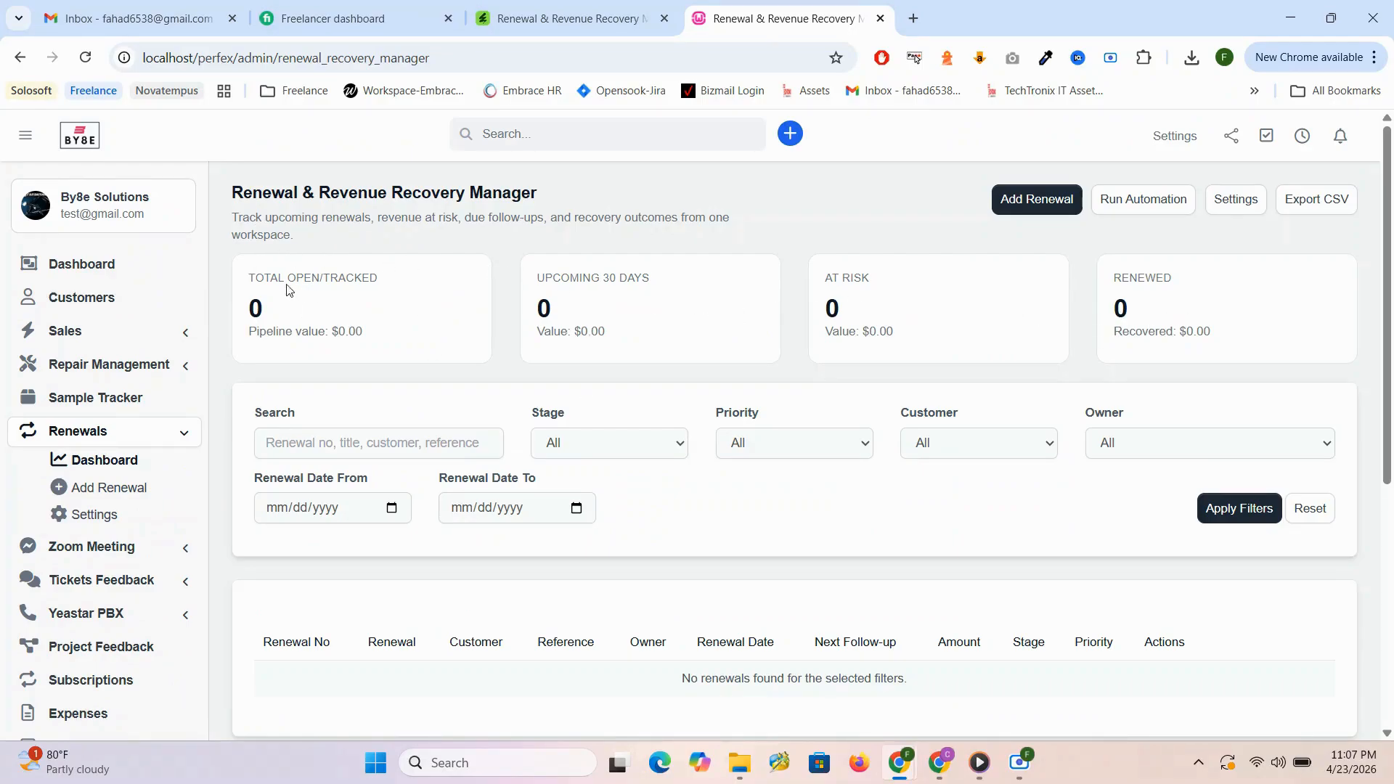
left_click_drag(240, 281, 1207, 327)
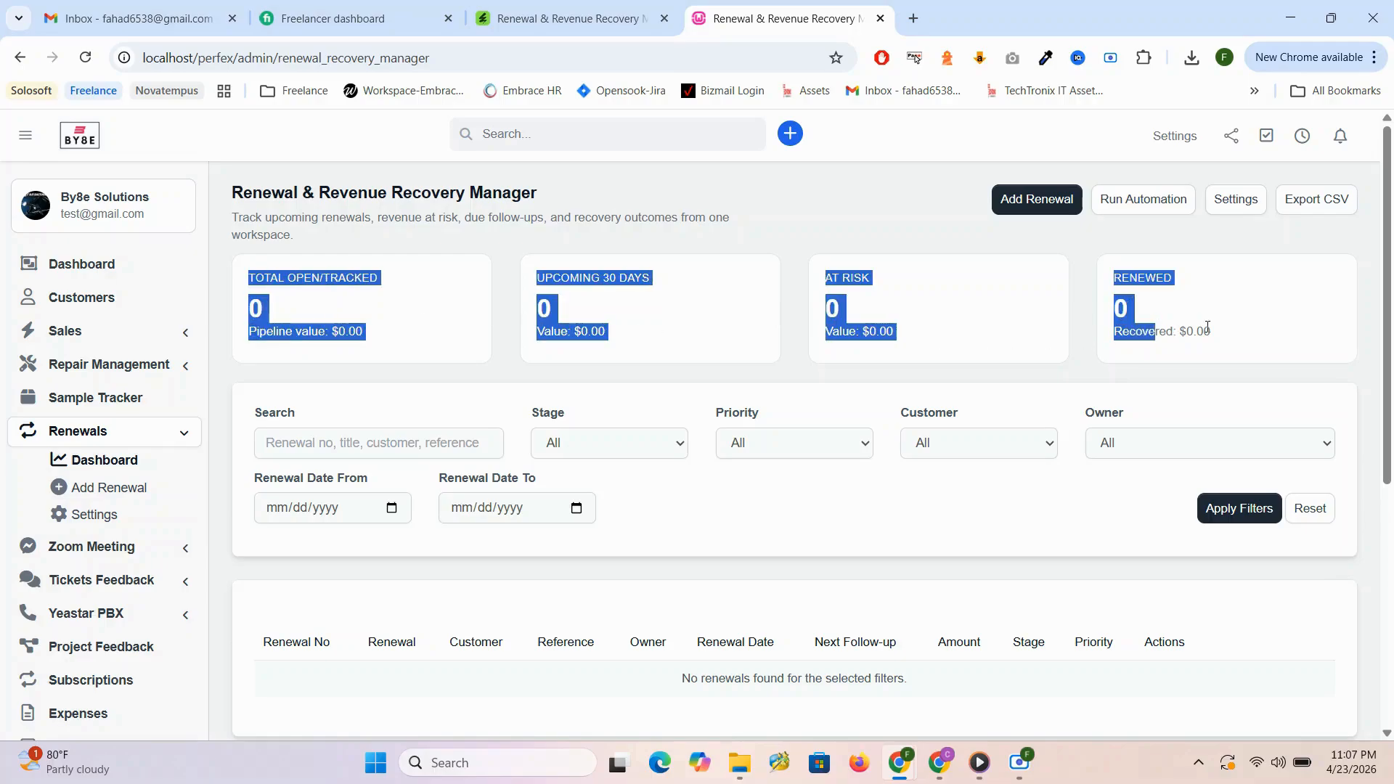
left_click(1331, 318)
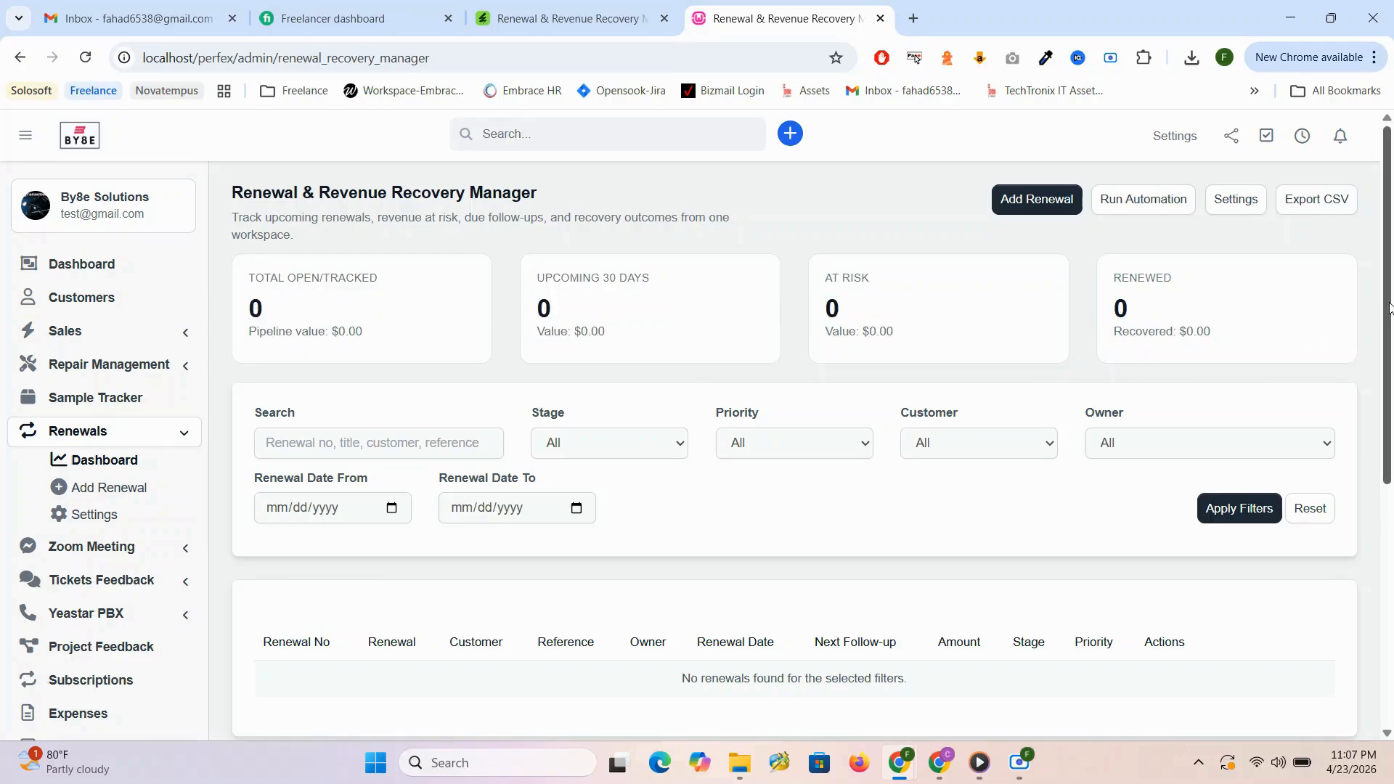
left_click_drag(1389, 305, 1389, 330)
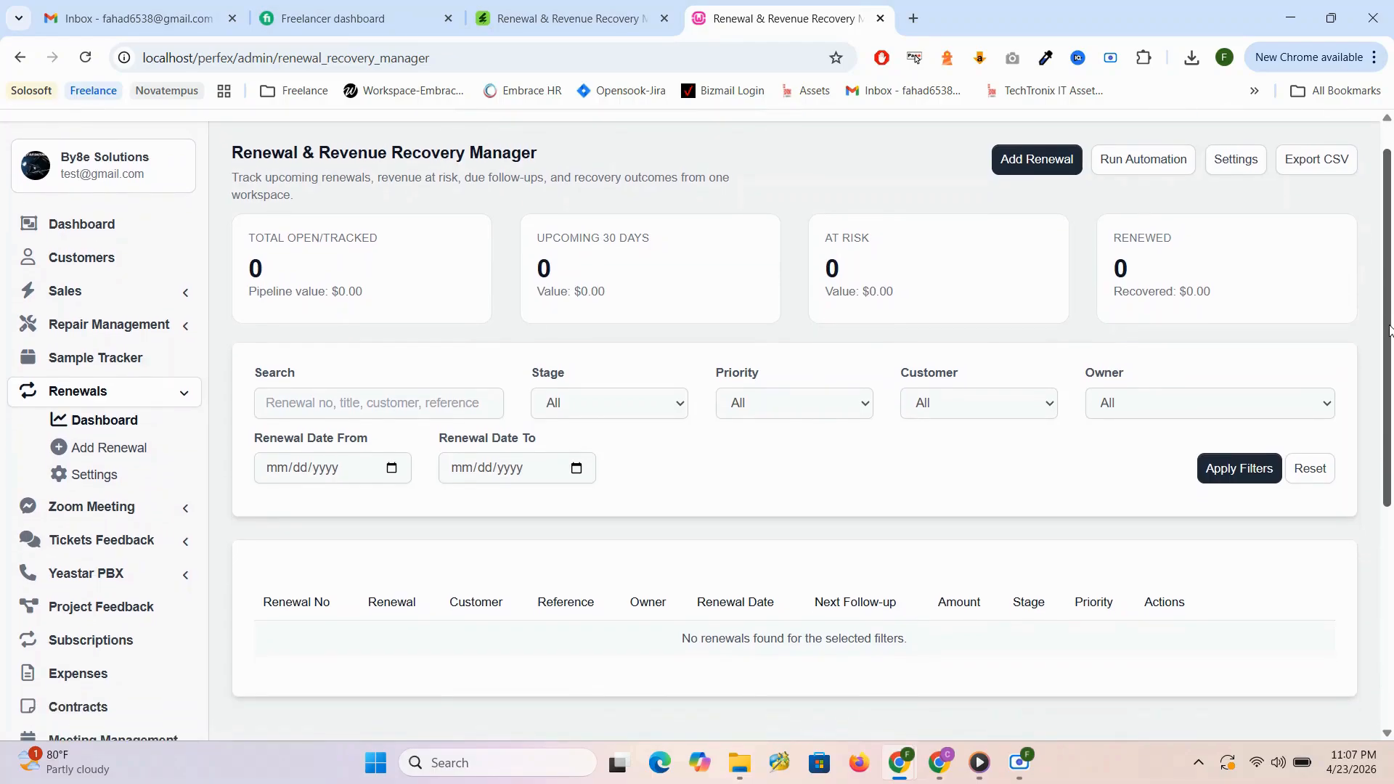
left_click_drag(1389, 331, 1388, 368)
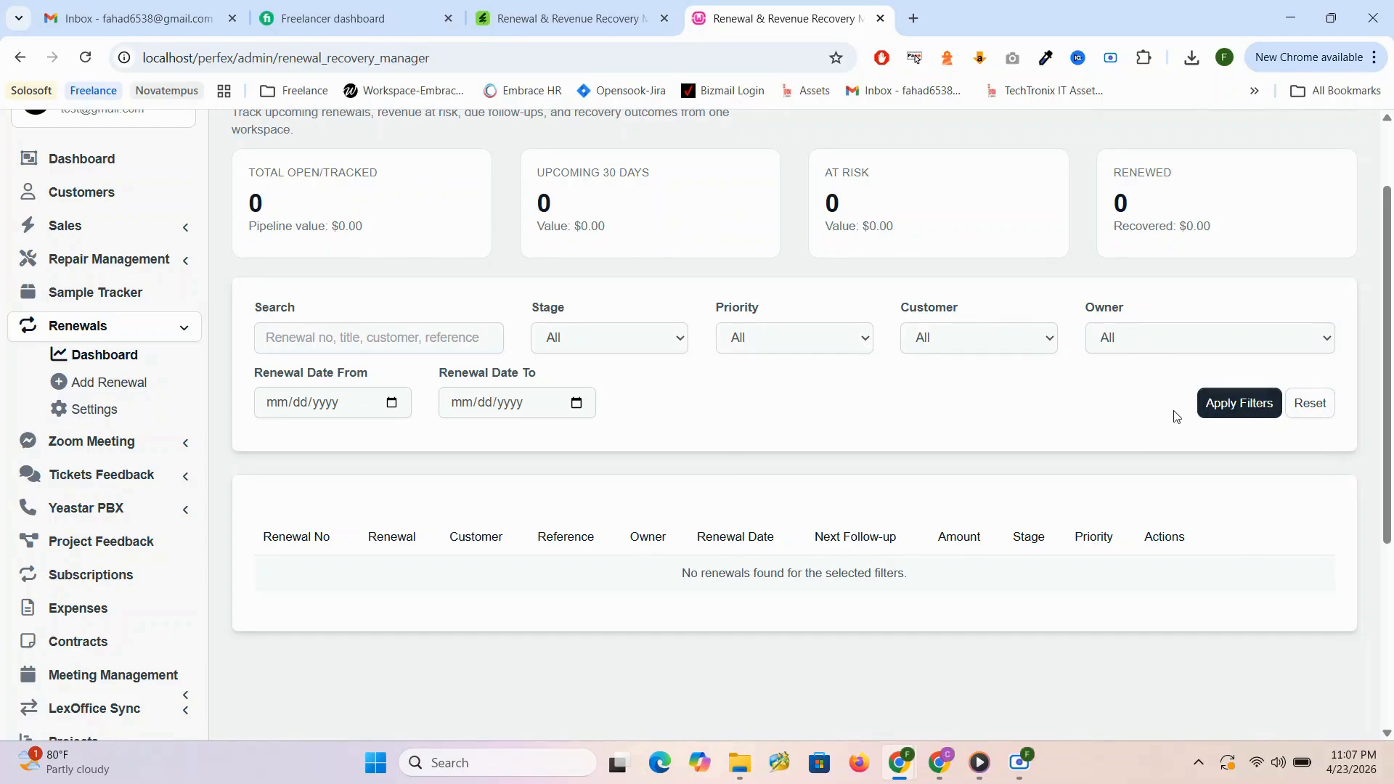
scroll(1177, 416, "up", 3)
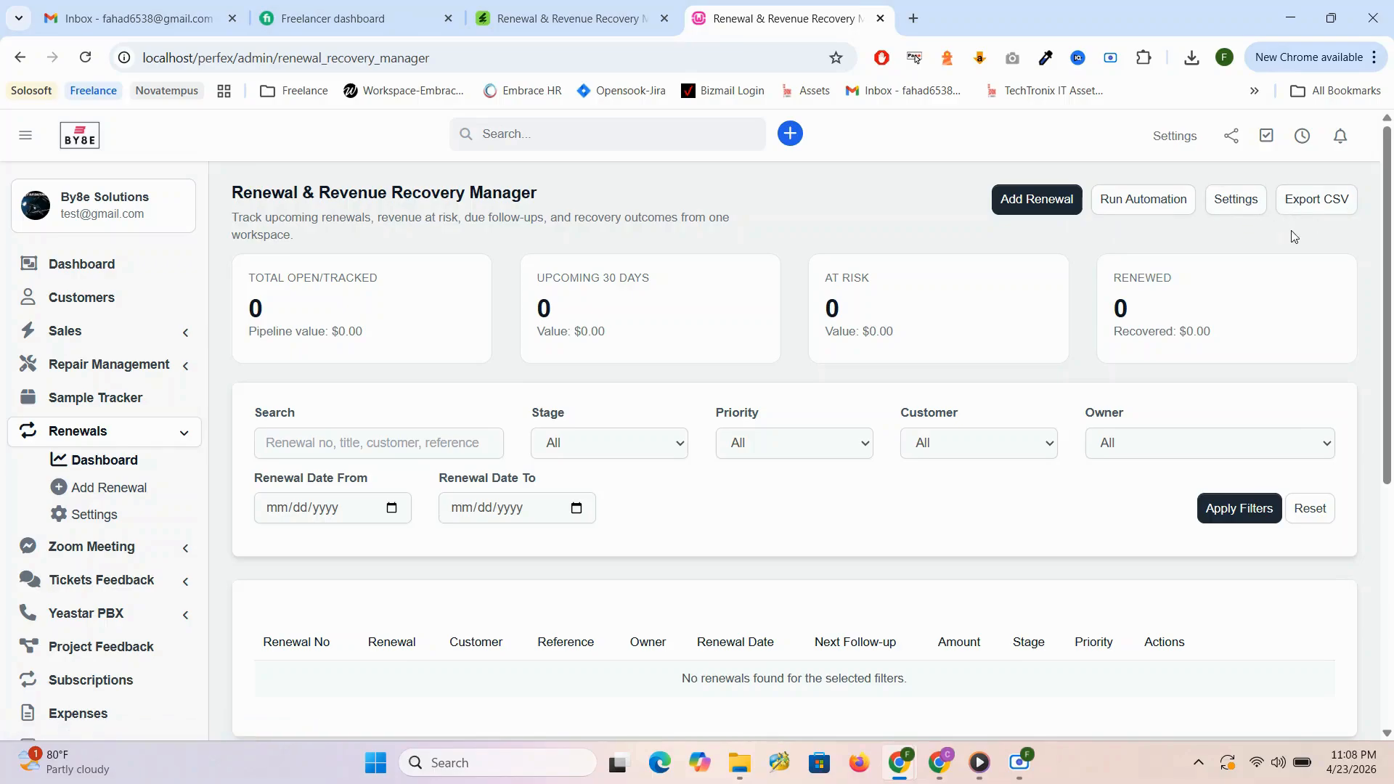
left_click(1013, 776)
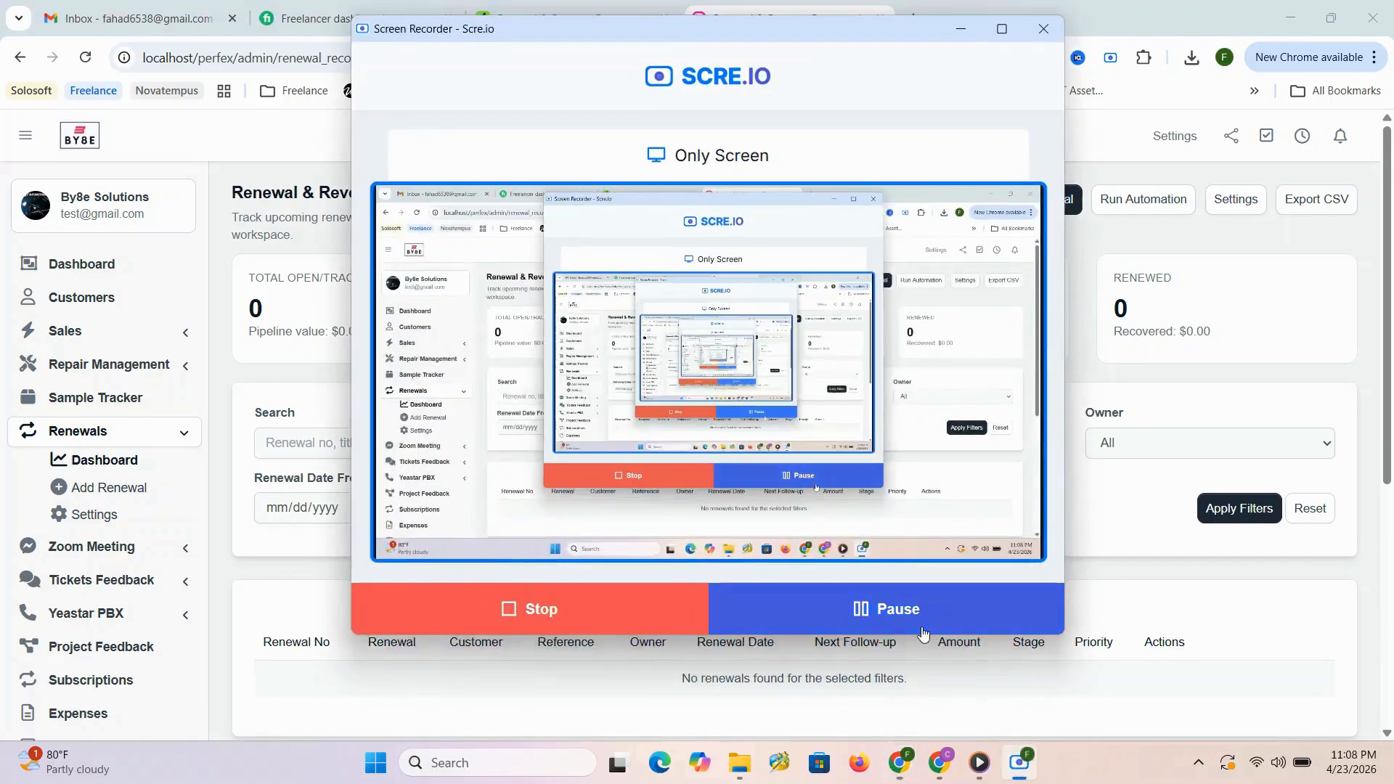
left_click(979, 762)
left_click(978, 778)
left_click(1022, 776)
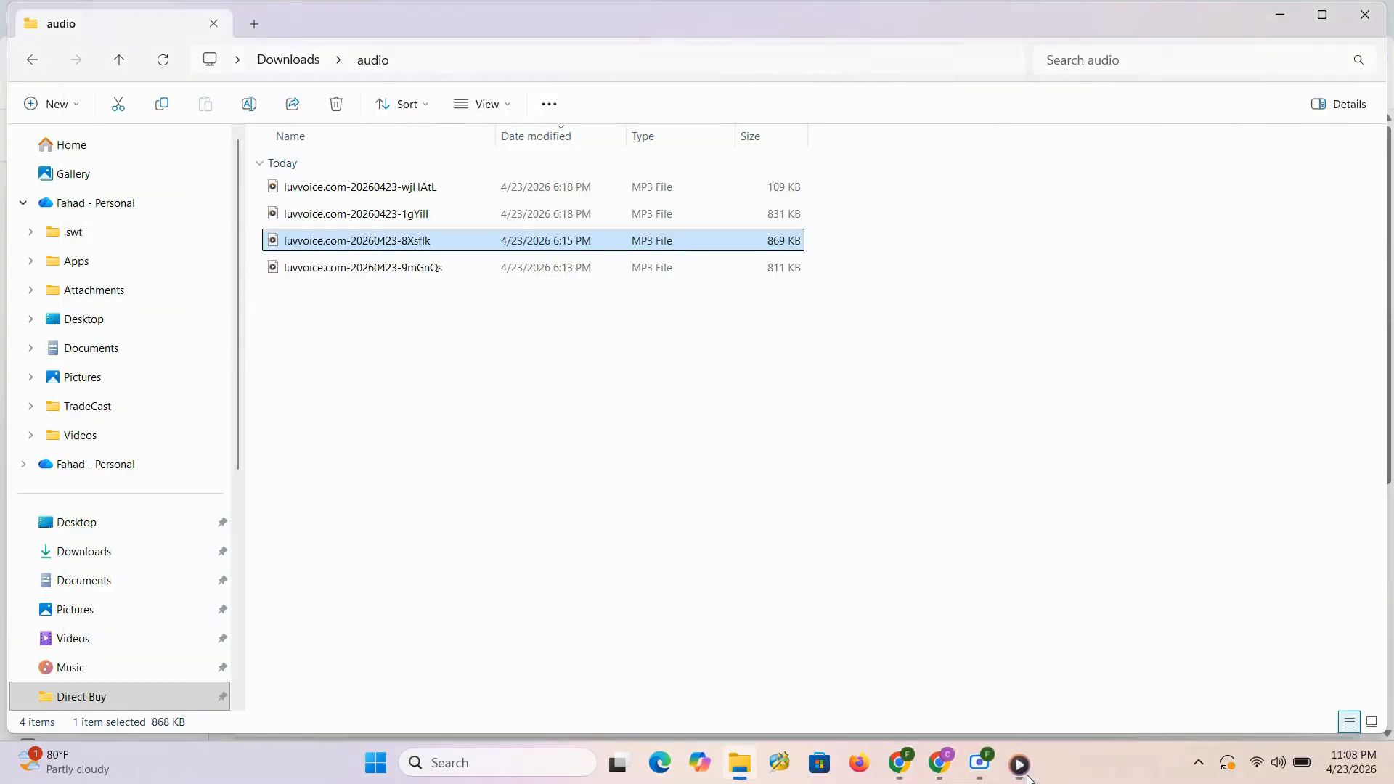
left_click(1024, 777)
key("space")
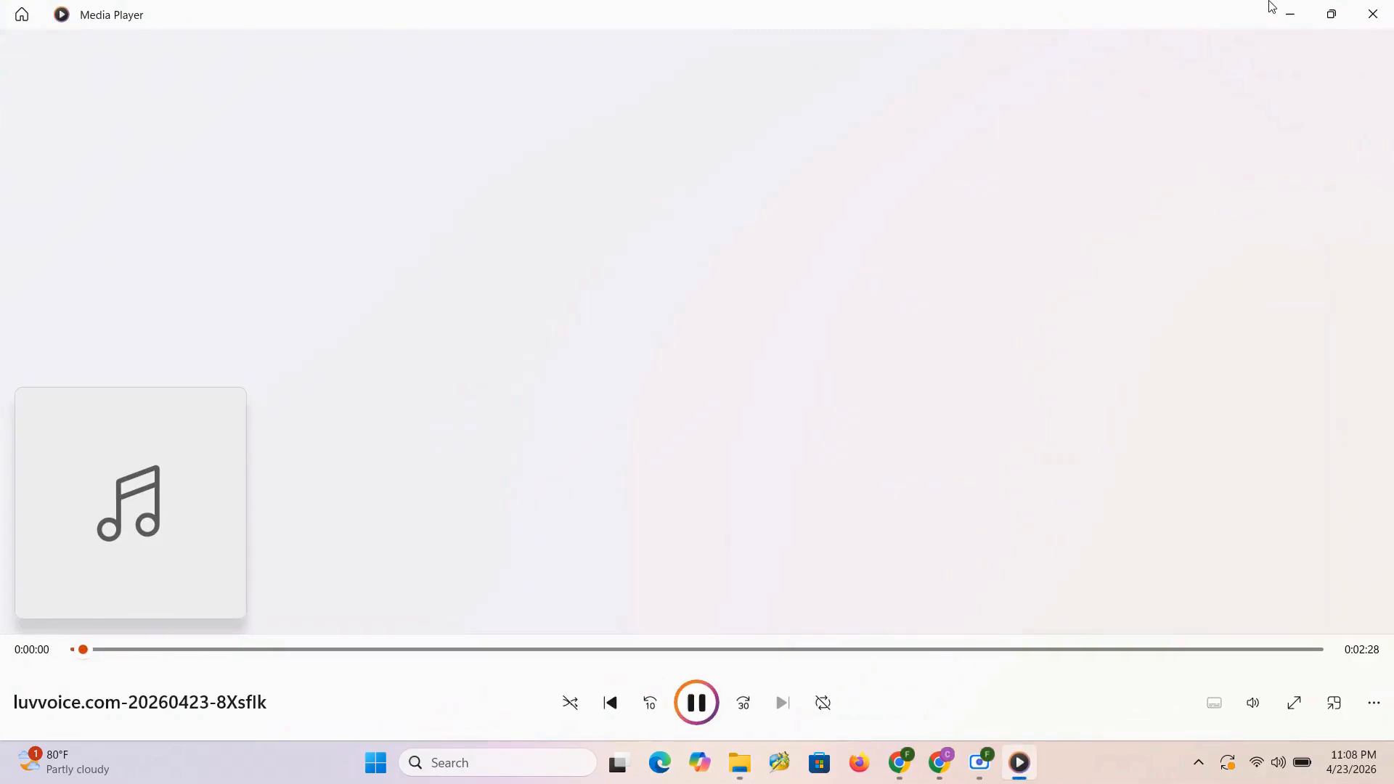
left_click(1281, 7)
left_click(1283, 8)
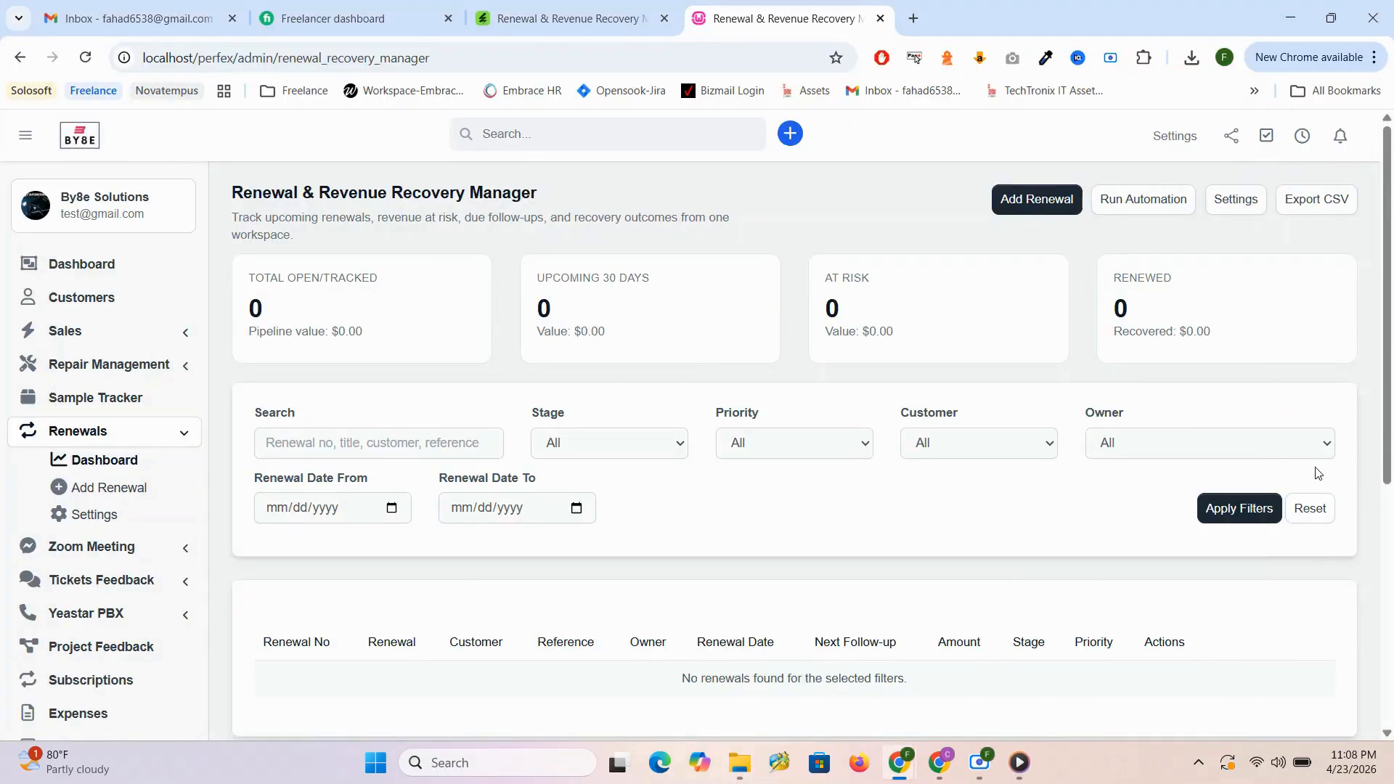
Examine the dashboard's search, stage, priority, customer, owner and renewal date filters and their available choices
scroll(1389, 476, "down", 3)
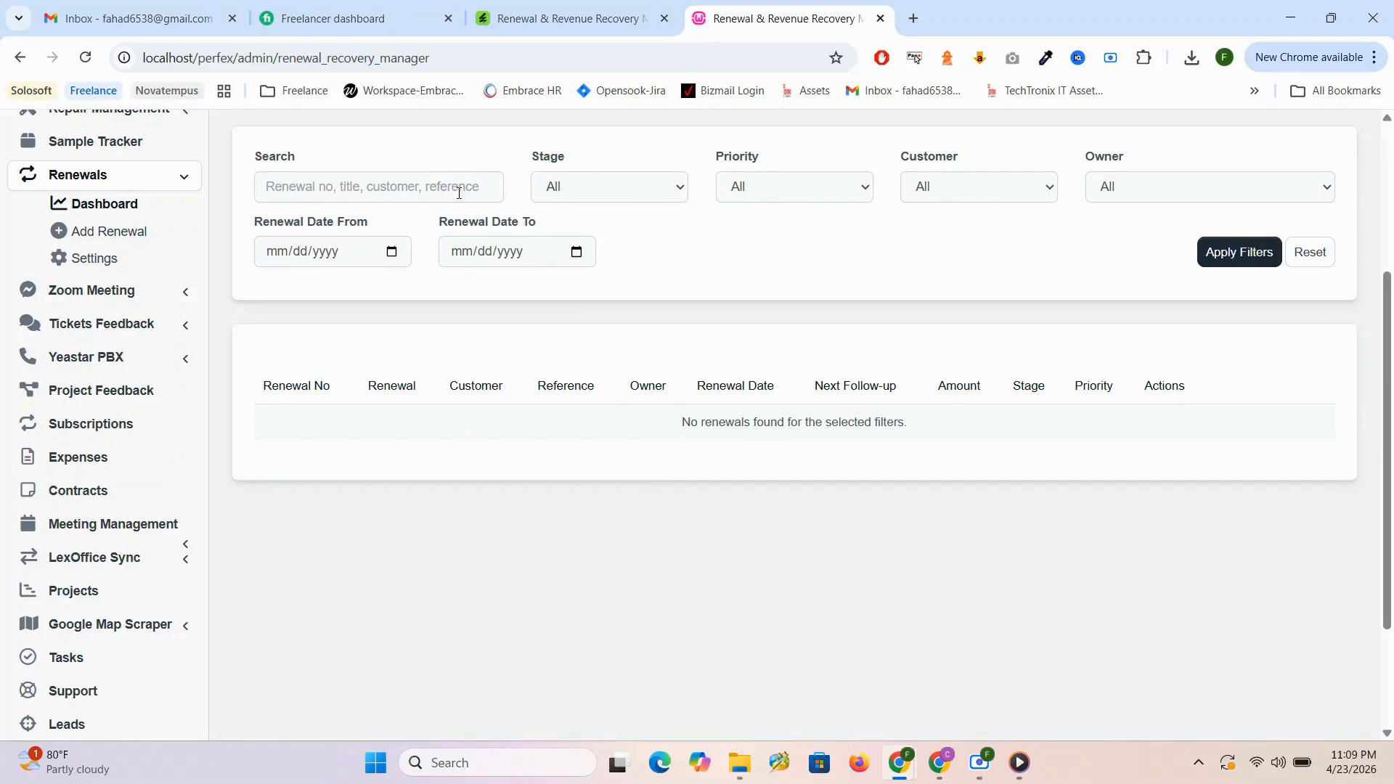
left_click(616, 193)
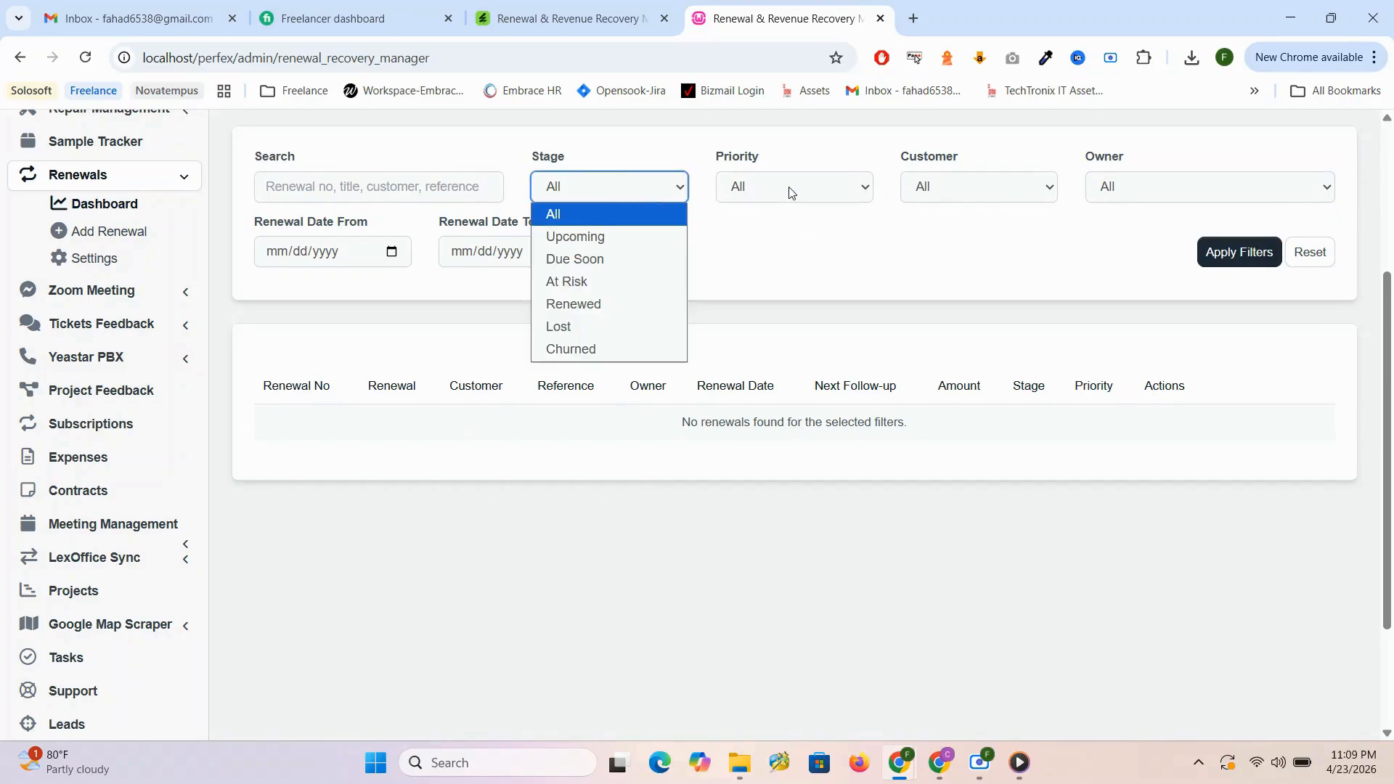
left_click(409, 187)
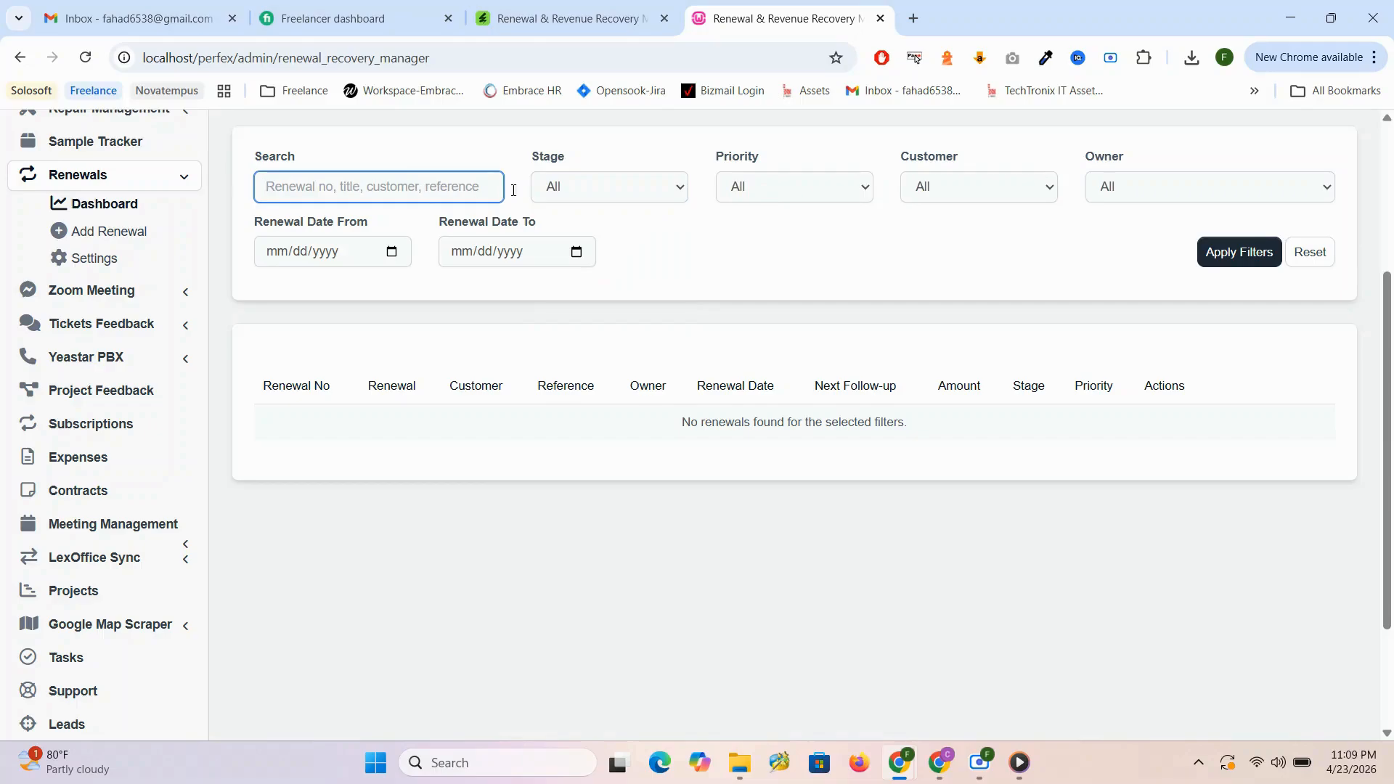
left_click(607, 189)
left_click(784, 192)
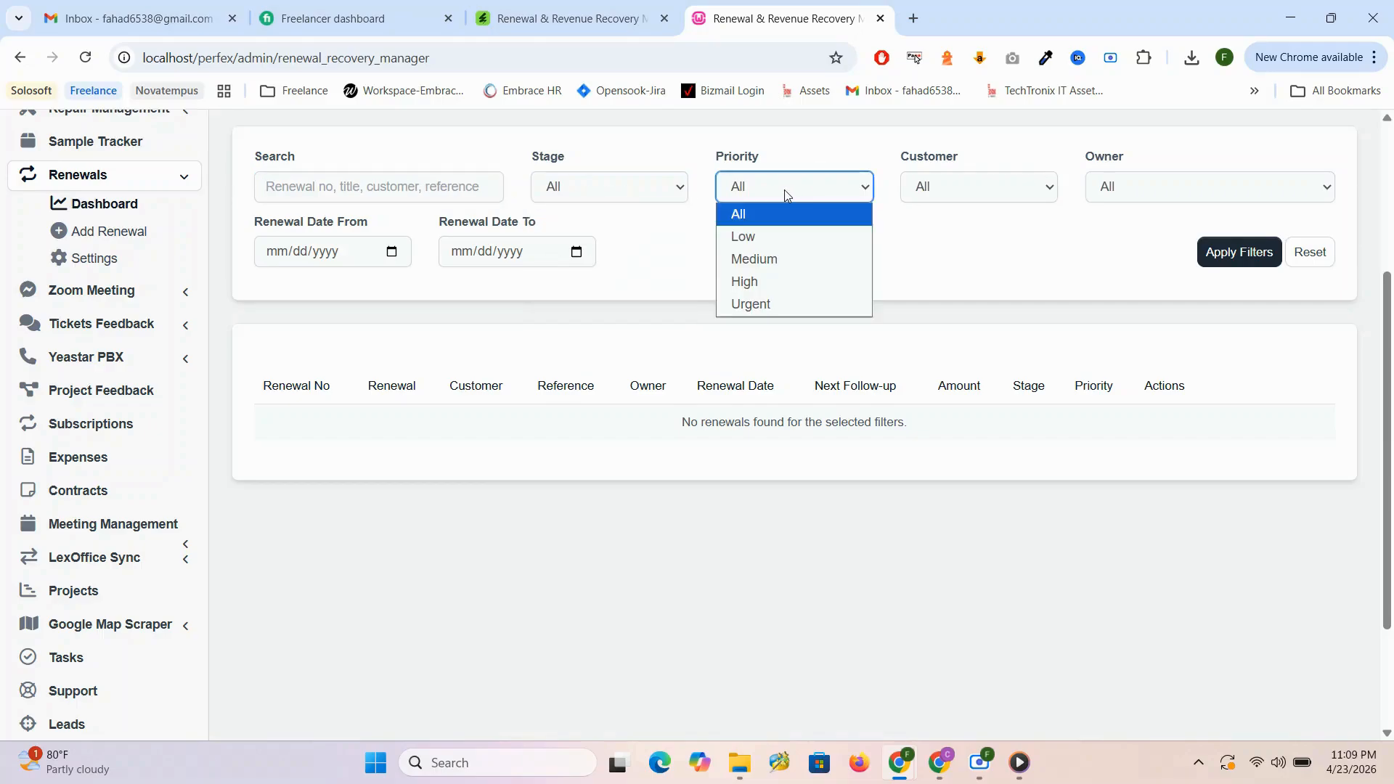
left_click(955, 191)
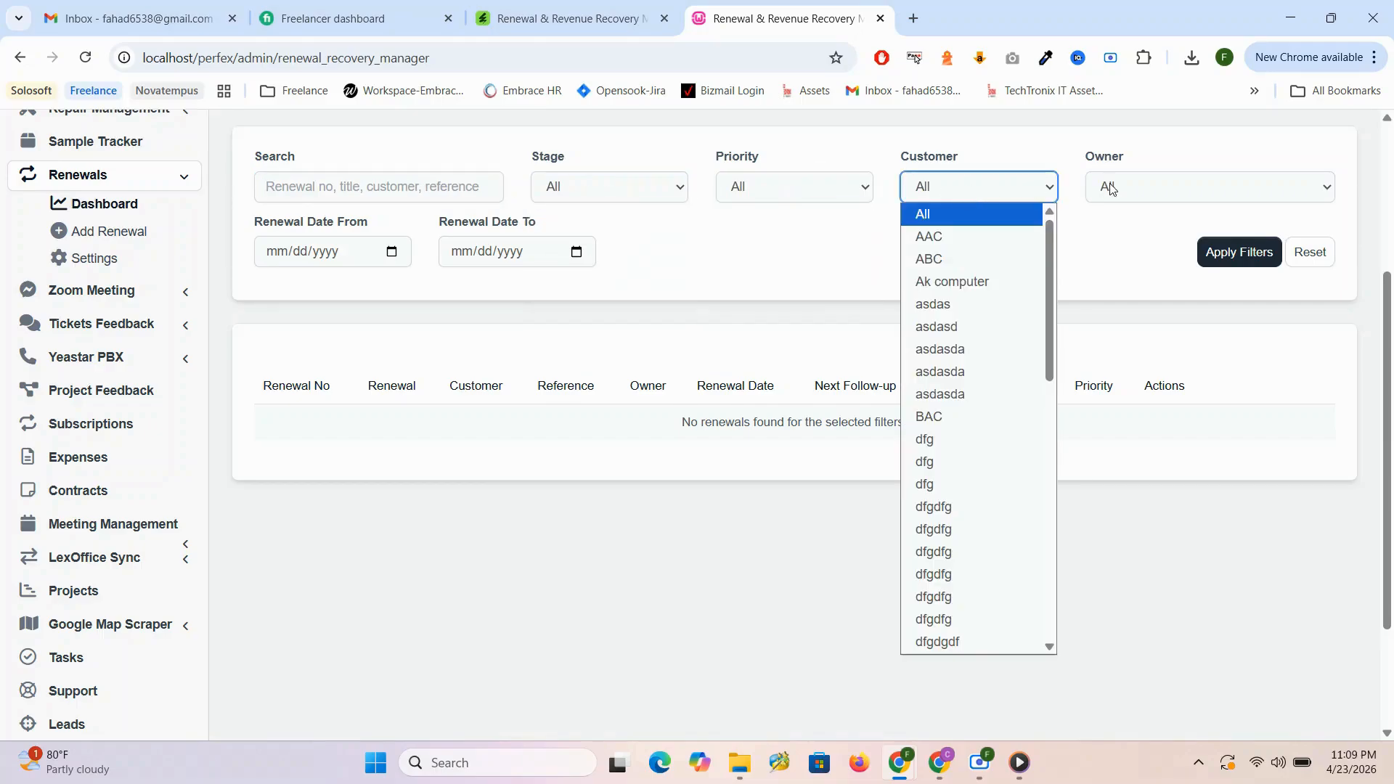
left_click(1156, 189)
left_click(279, 252)
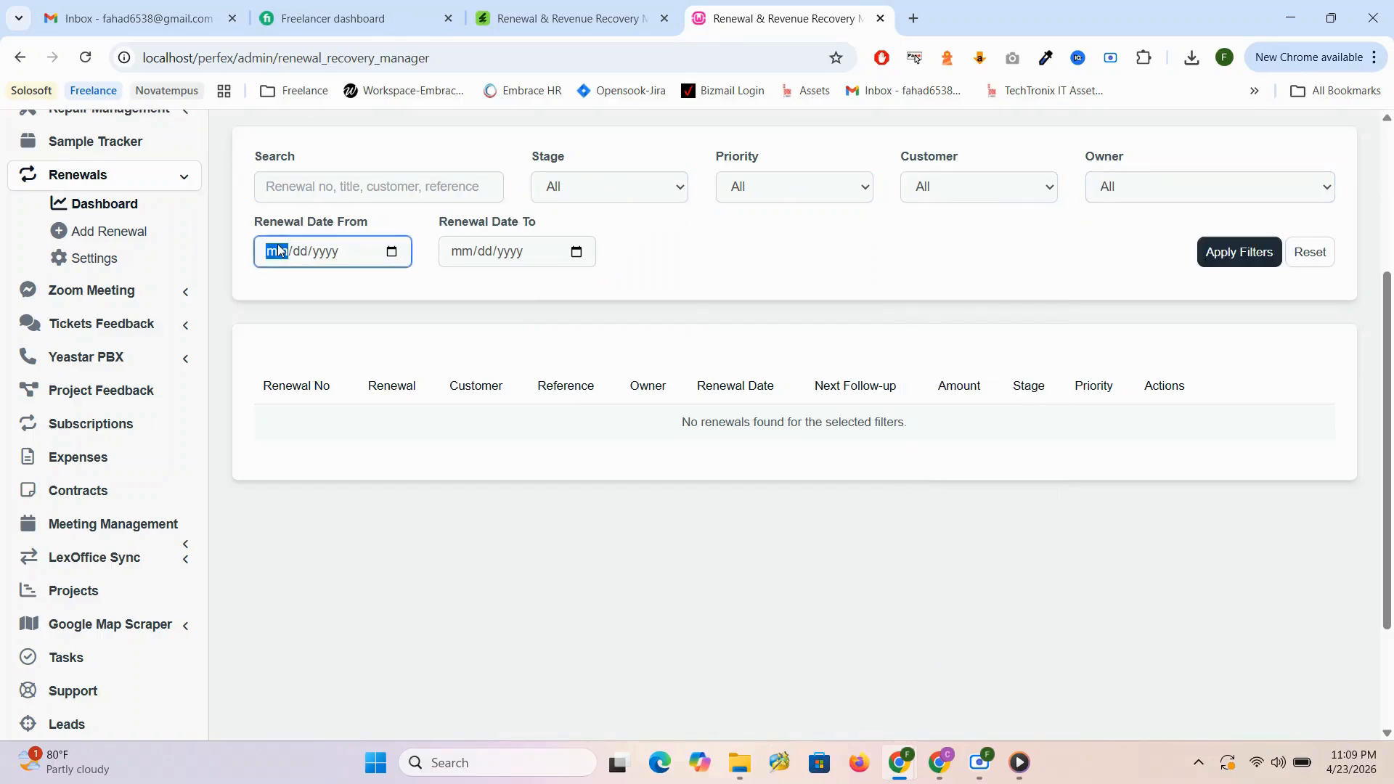
left_click(578, 252)
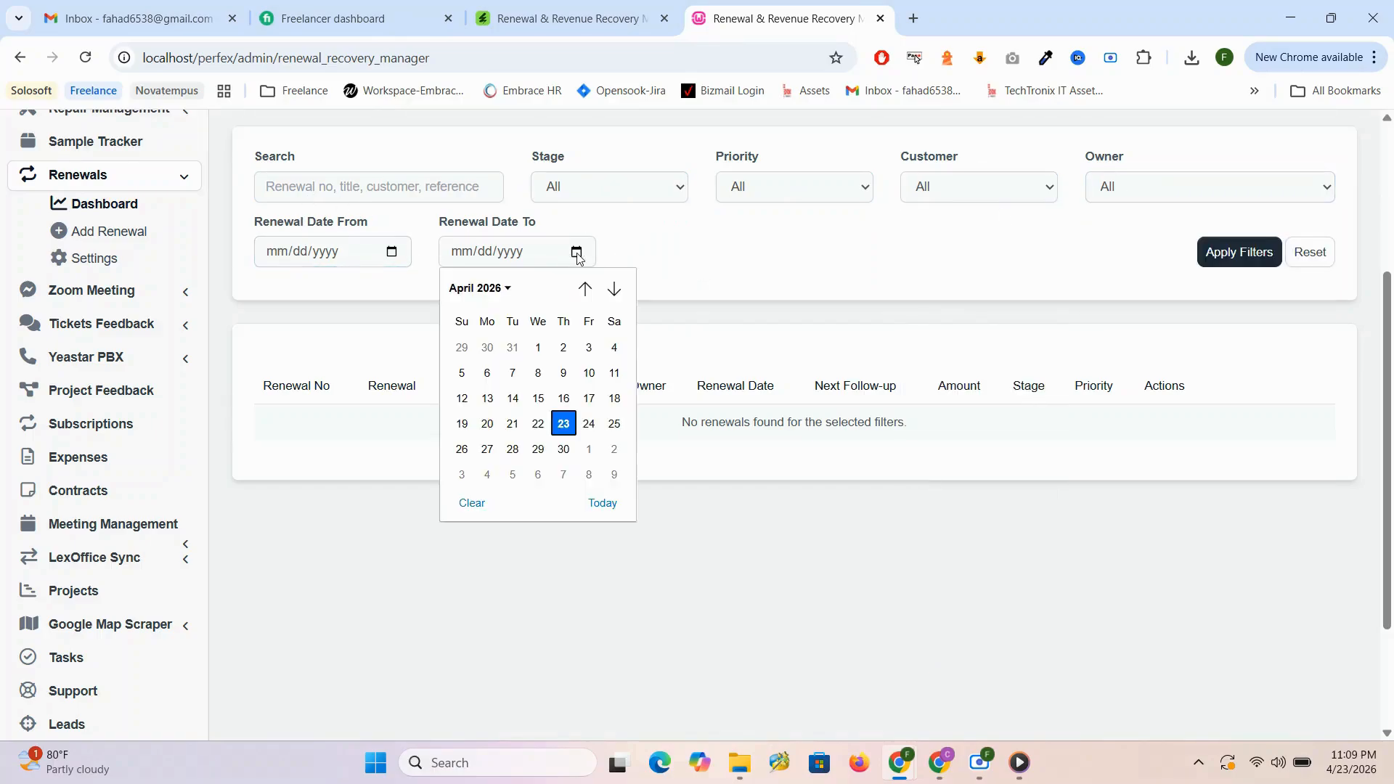
left_click(784, 257)
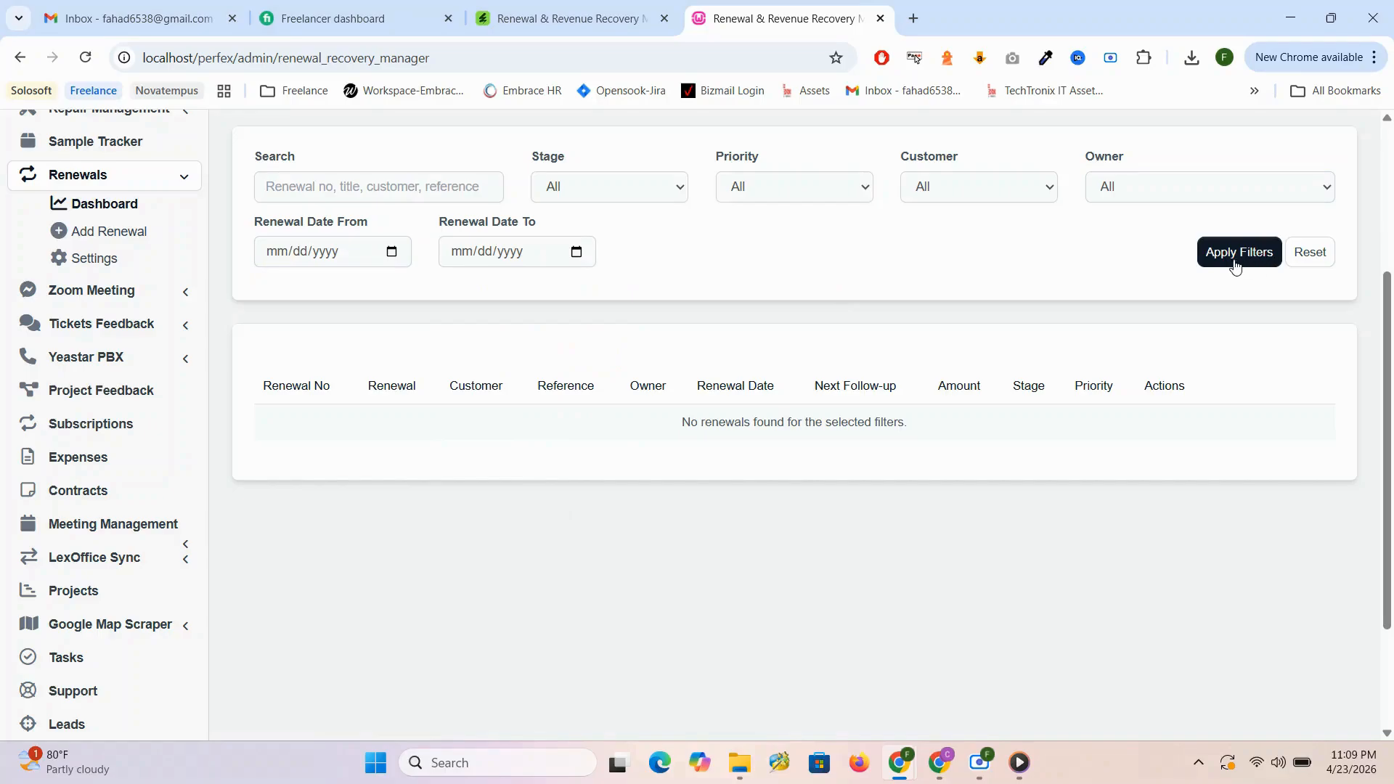
left_click(982, 187)
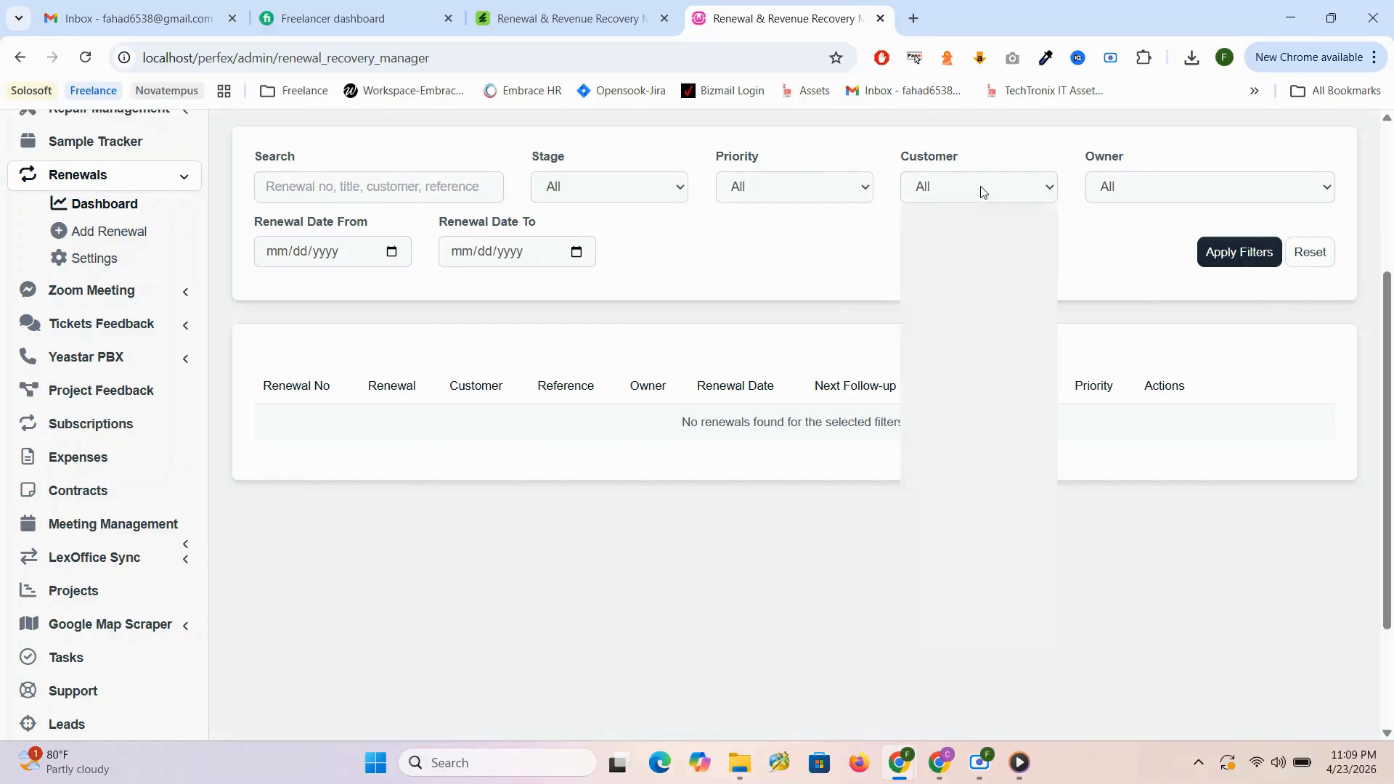
left_click(1168, 184)
left_click(921, 240)
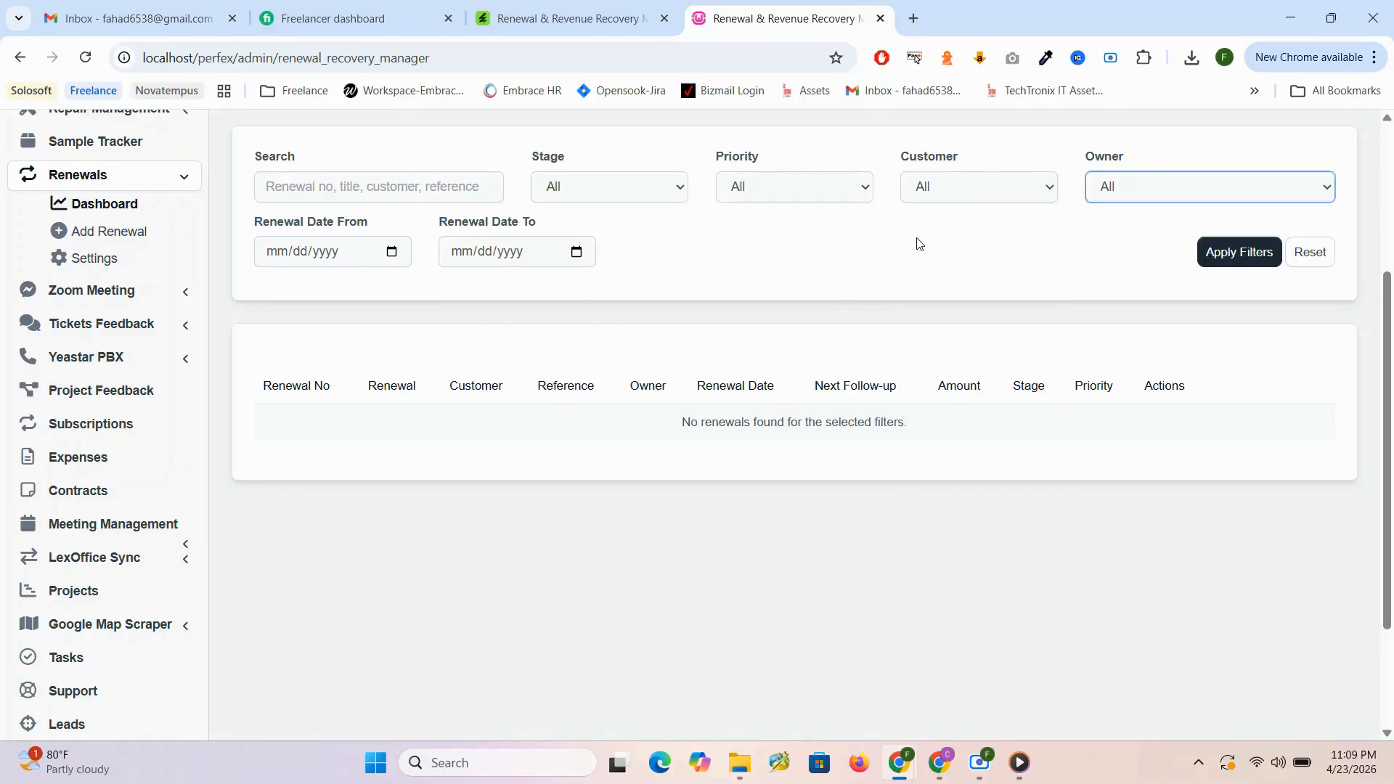
Review the columns of the renewals table, from Renewal No through Next Follow-up, Amount, Stage, Priority and Actions
left_click_drag(252, 392, 1039, 454)
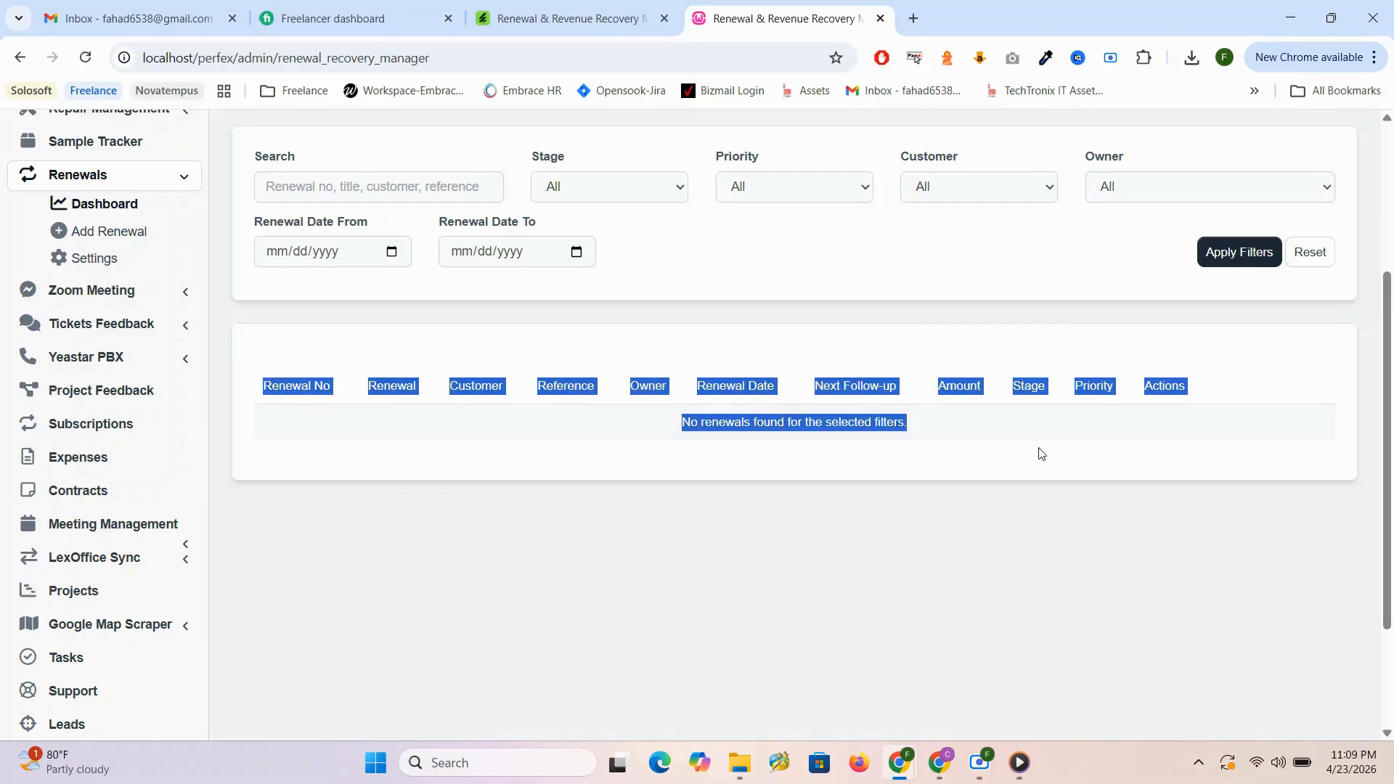
left_click(1117, 578)
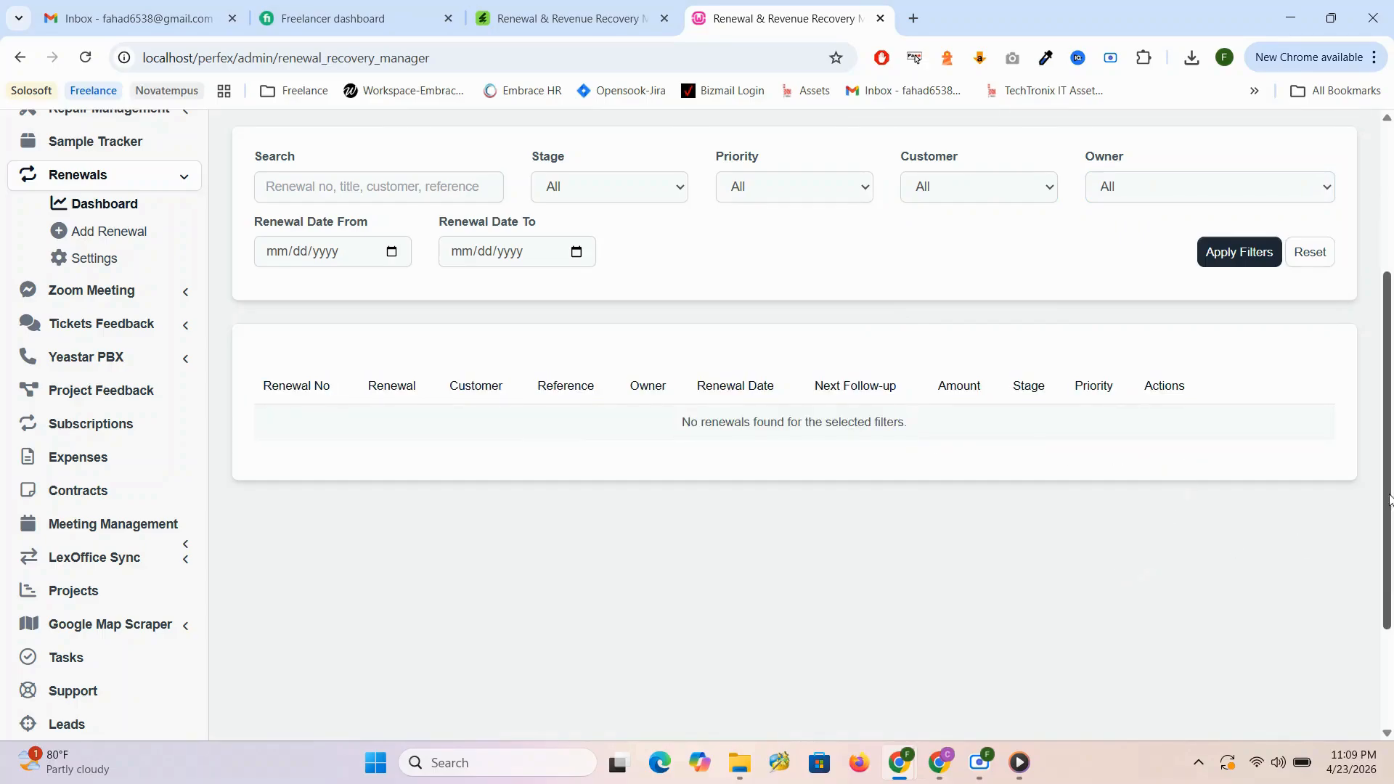
left_click_drag(1388, 500, 1388, 451)
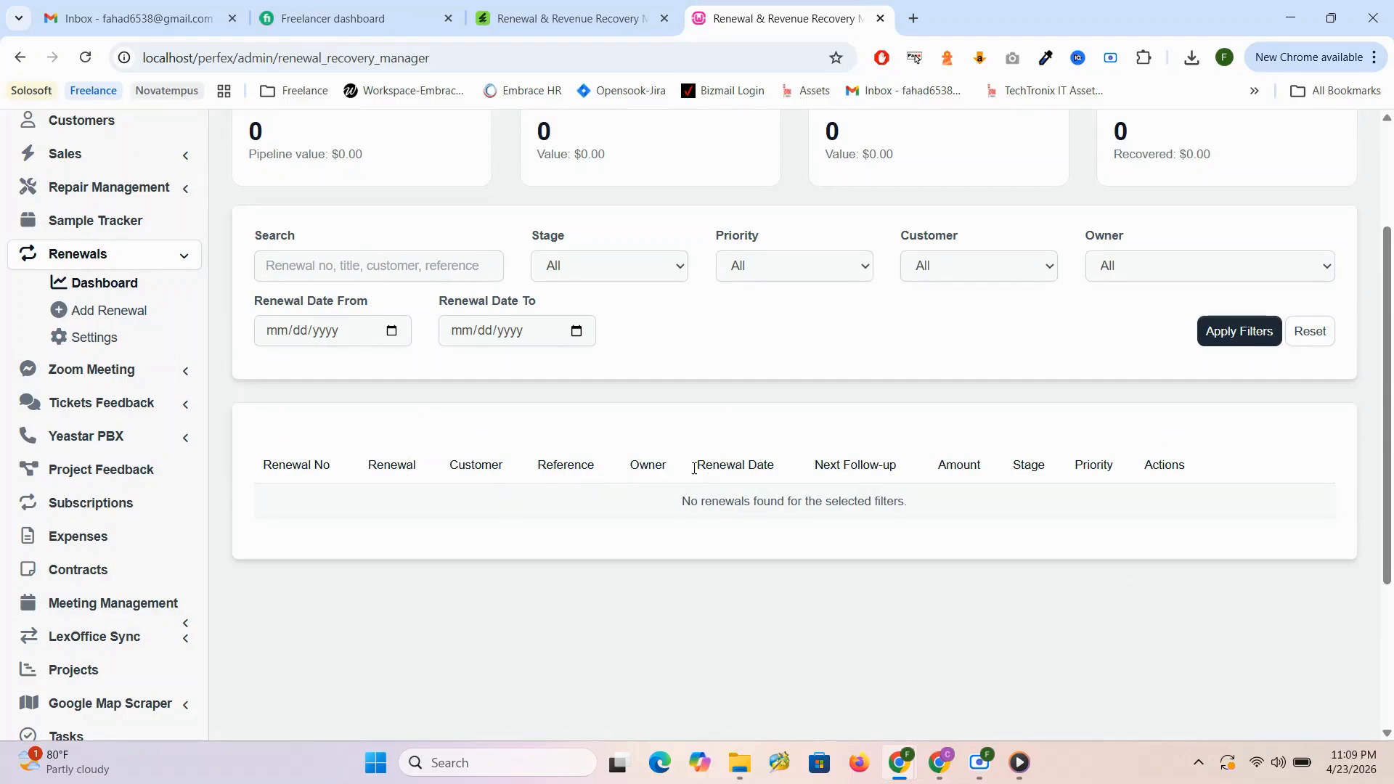
left_click_drag(903, 481, 828, 478)
left_click_drag(978, 466, 925, 473)
left_click_drag(1054, 472, 1015, 469)
left_click_drag(1132, 470, 1078, 462)
left_click_drag(1191, 472, 1143, 468)
Open the form for adding a new renewal from the dashboard
scroll(1049, 493, "up", 3)
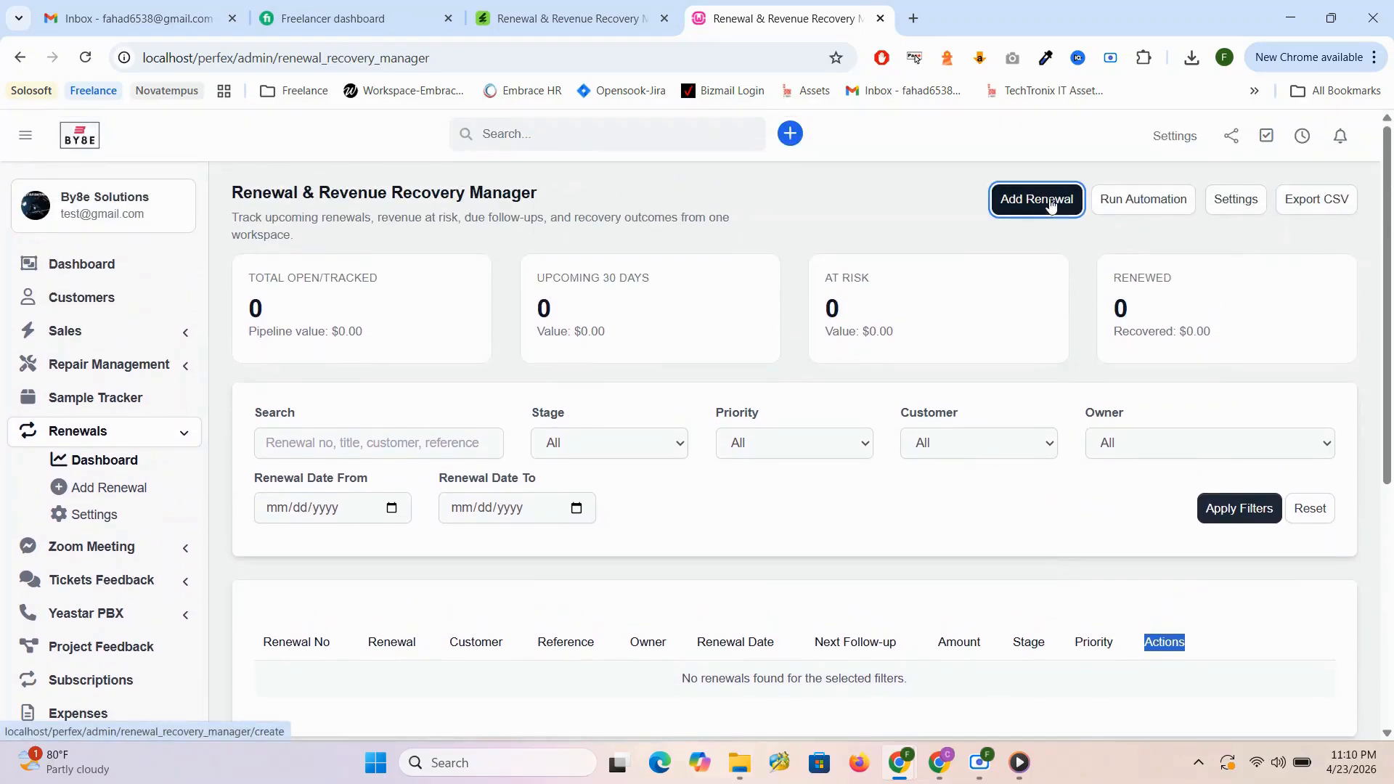
left_click(1050, 206)
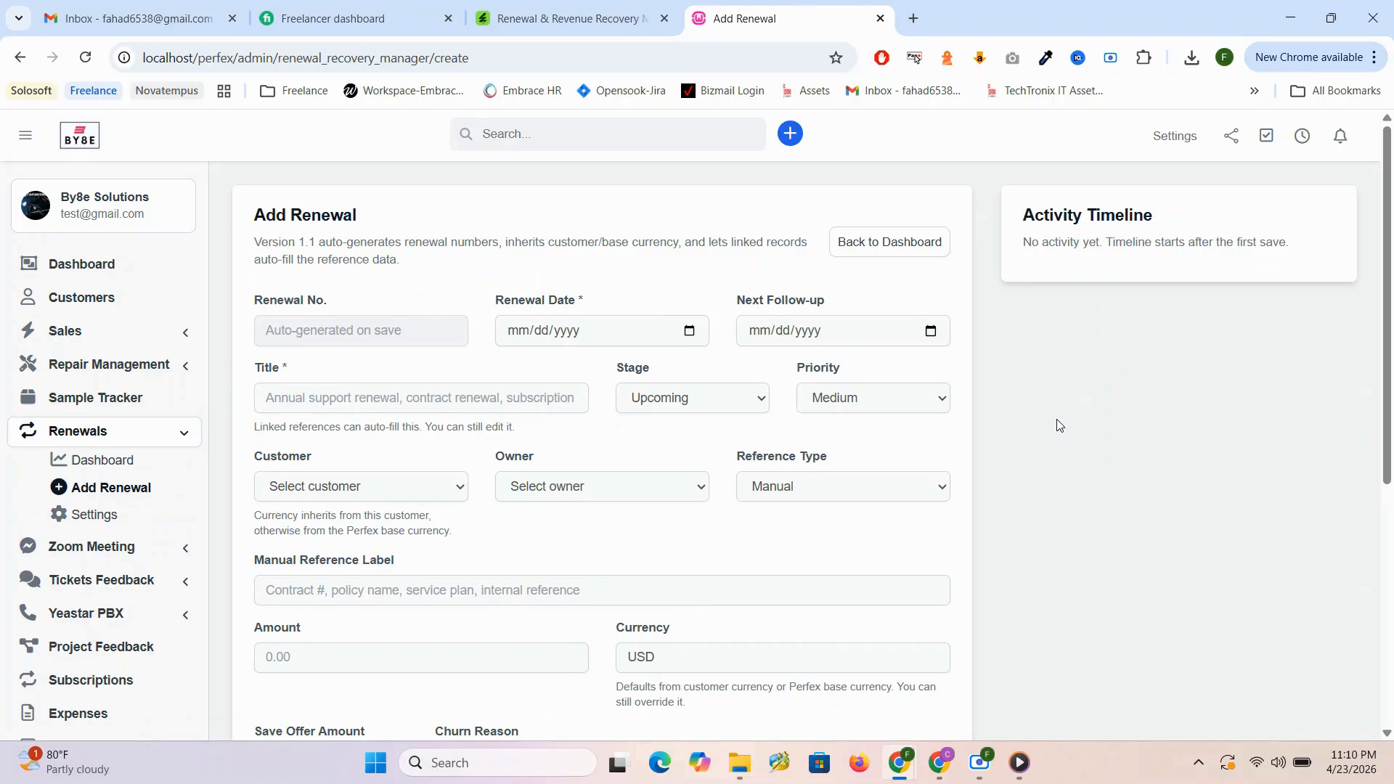
left_click_drag(1388, 333, 1388, 403)
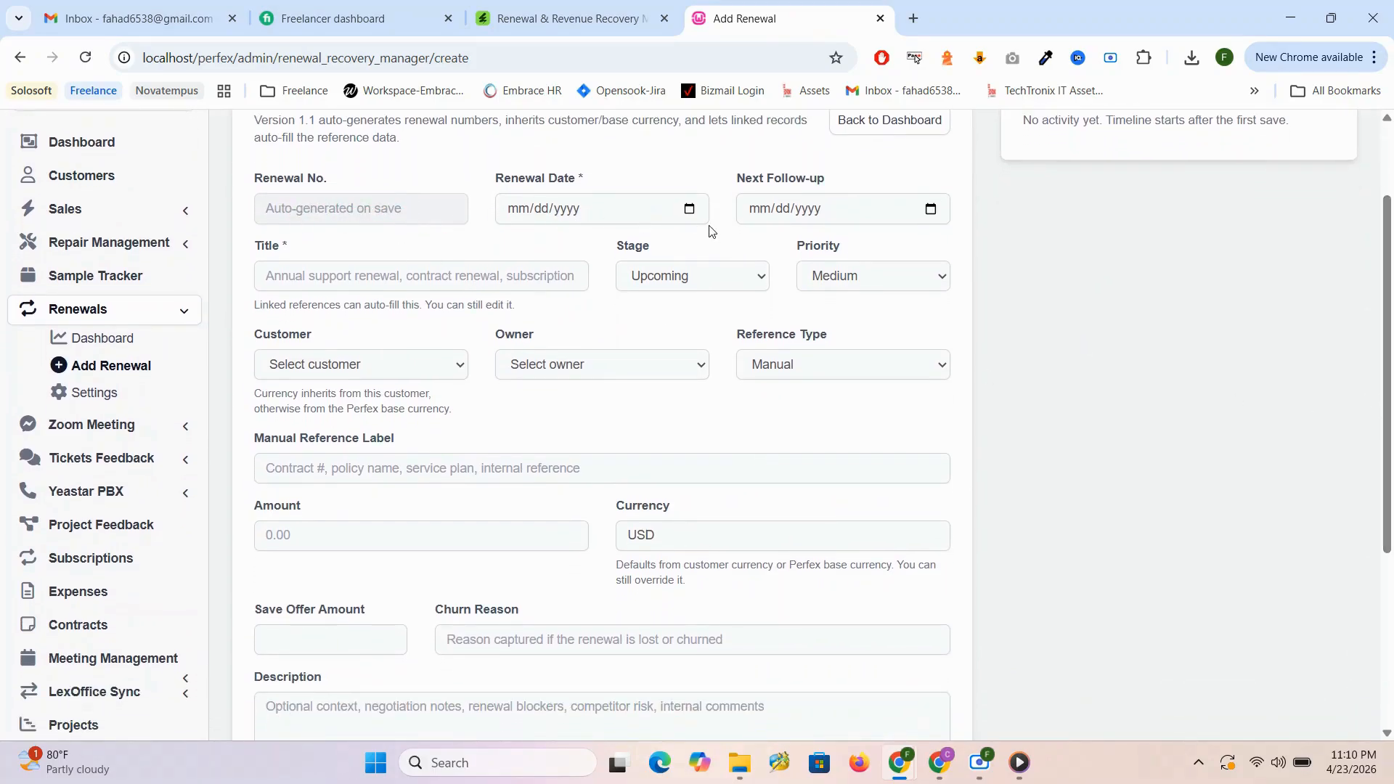
Set the renewal date to 04/23/2026 and the next follow-up date to 04/24/2026
left_click(690, 210)
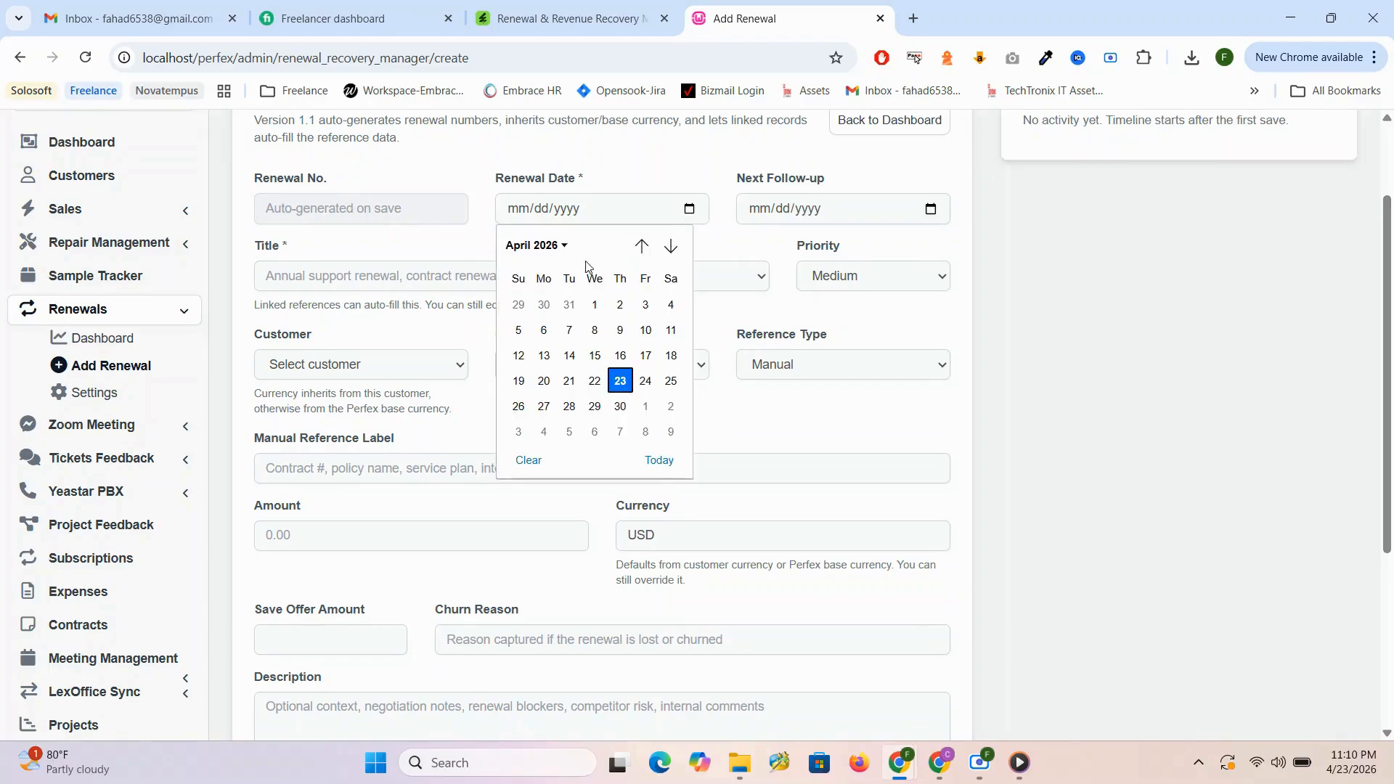
left_click(622, 391)
left_click(930, 210)
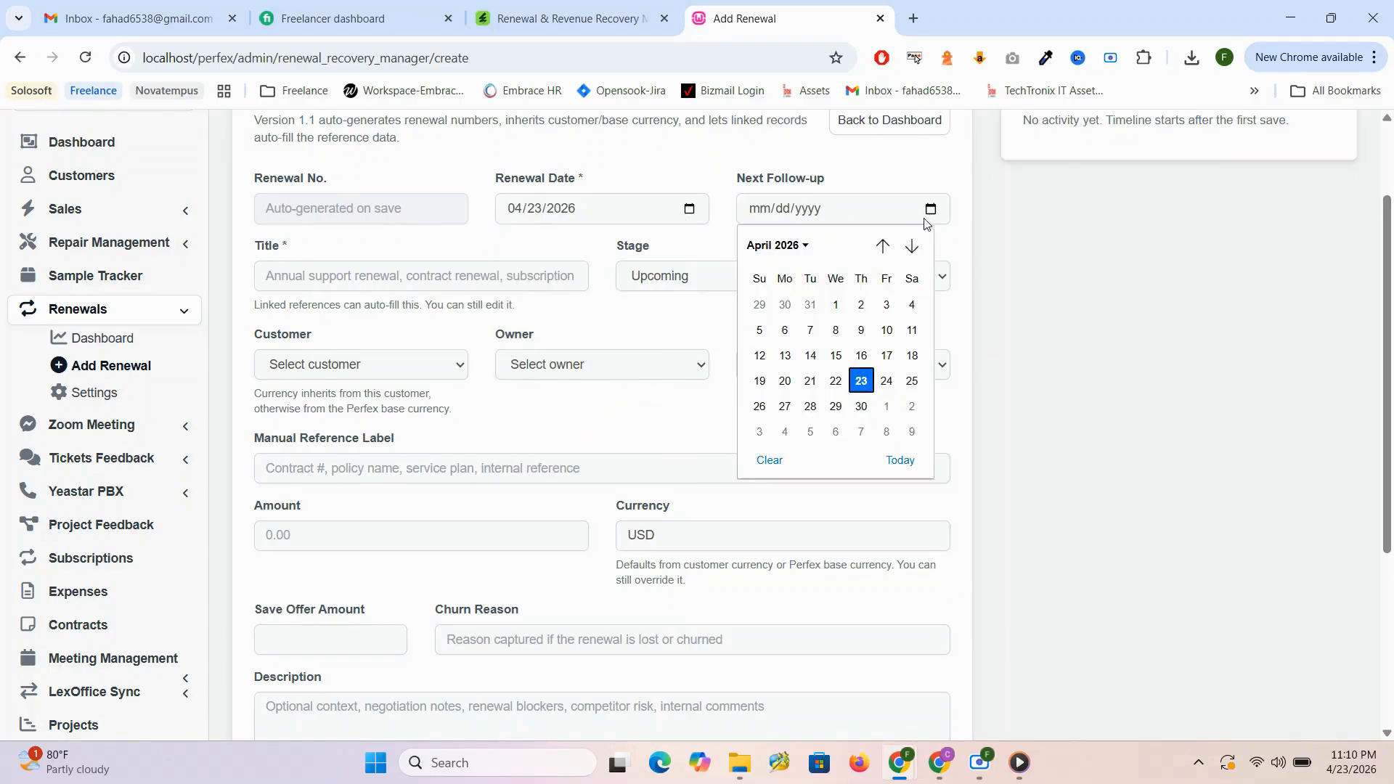
left_click(886, 383)
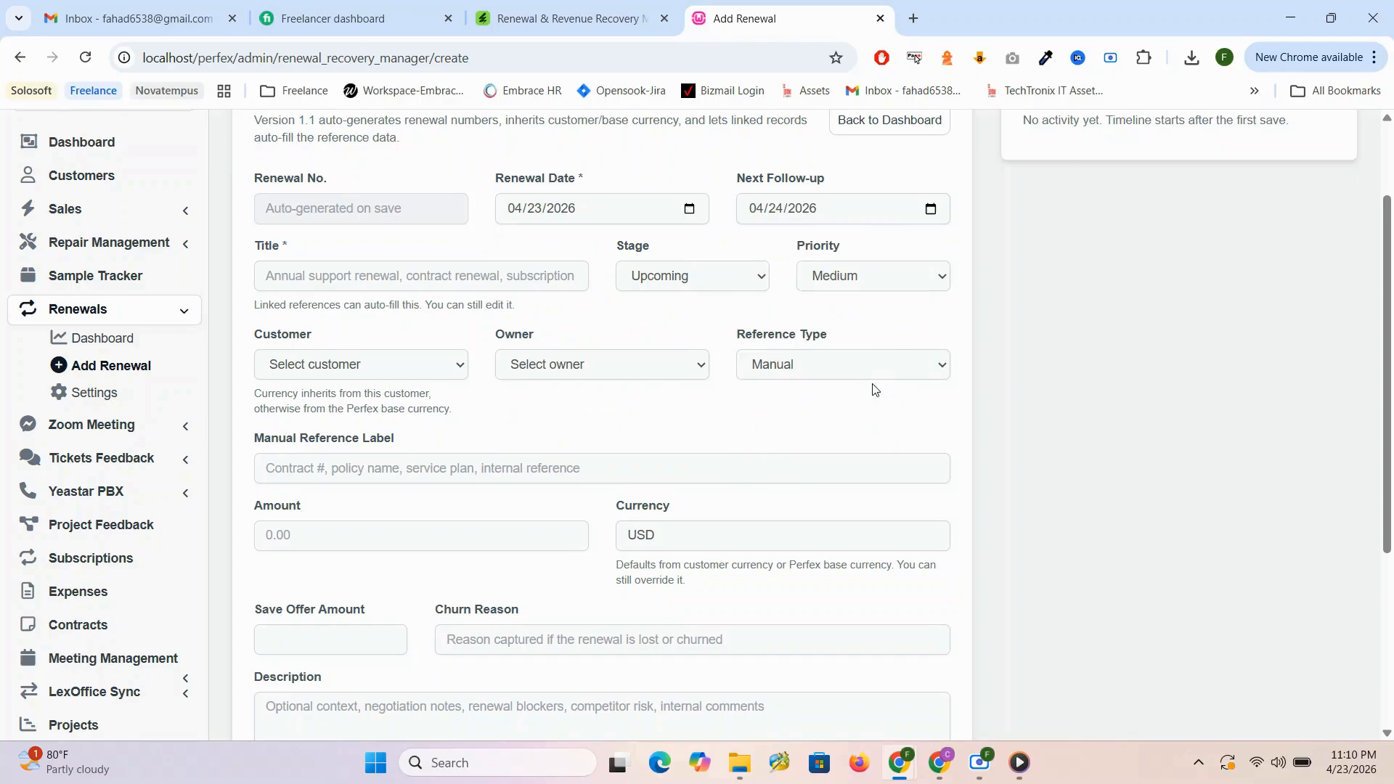
Title the renewal "Support", choose ABC as the customer and assign the first listed staff member as owner
left_click(535, 284)
type("Support")
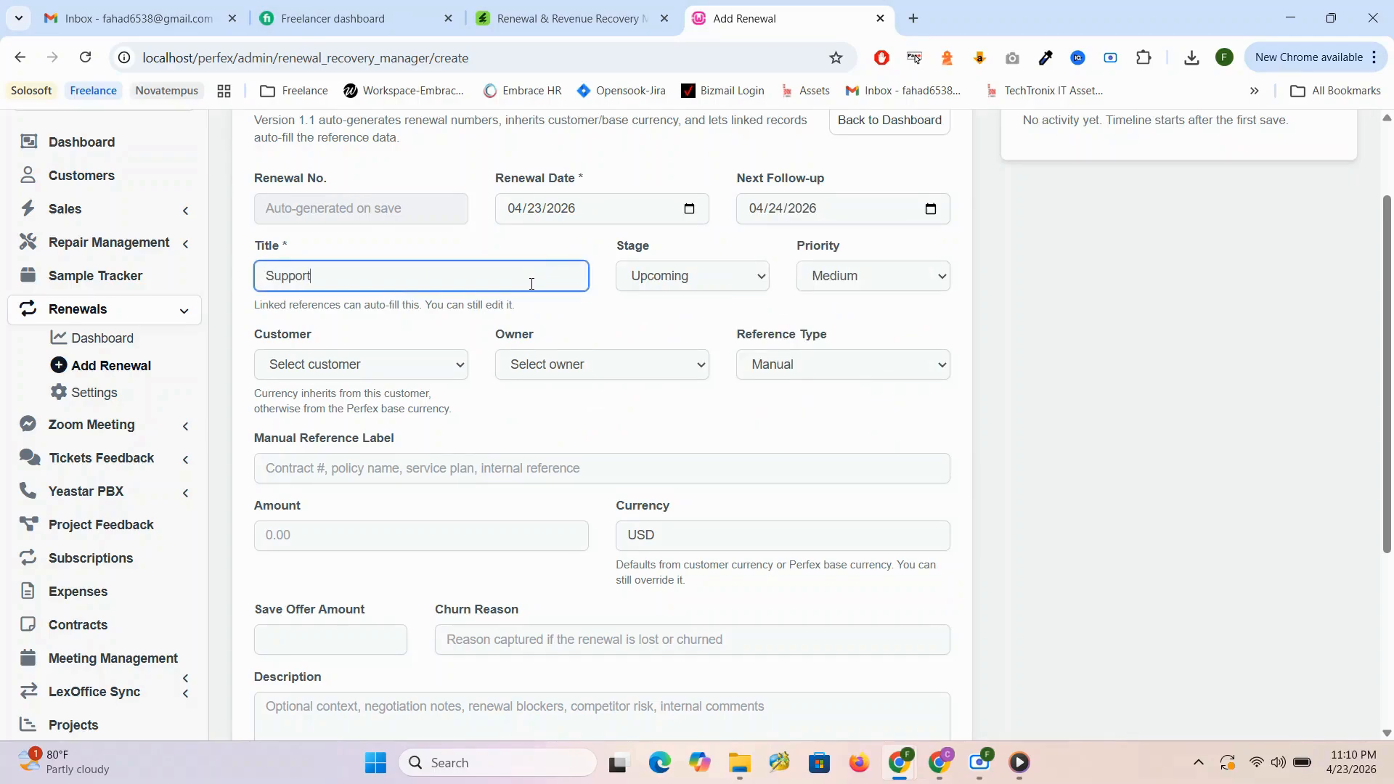
left_click(384, 383)
left_click(335, 431)
left_click(567, 373)
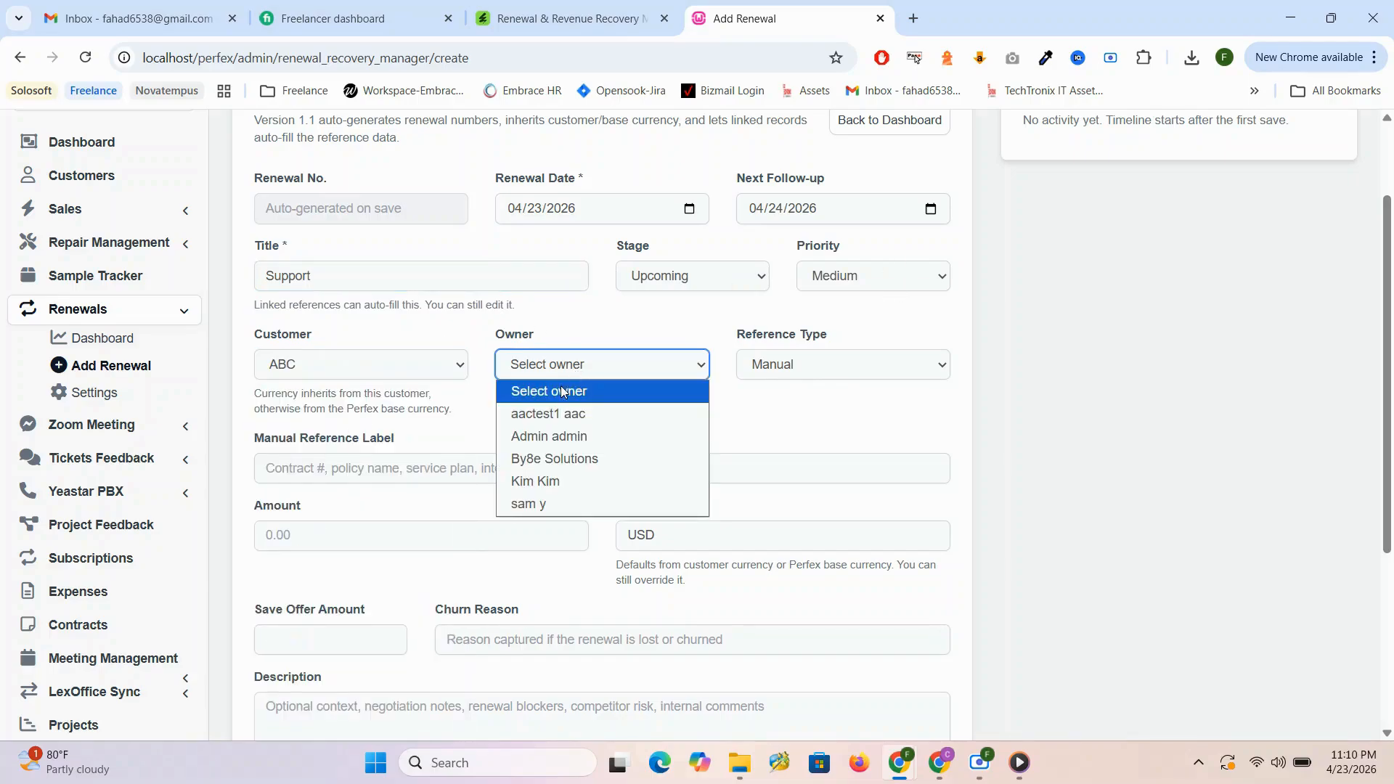
left_click(557, 415)
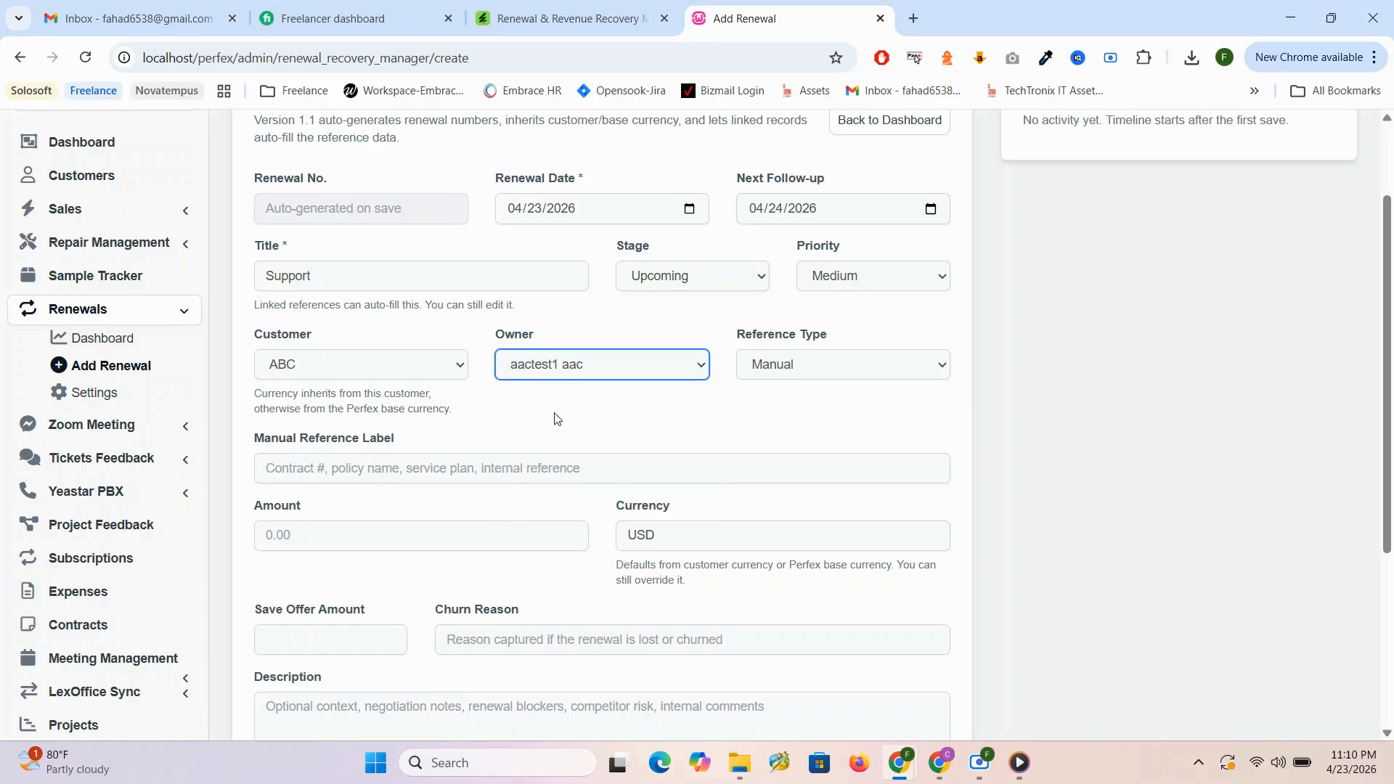
Switch the reference type to Invoice and check which linked records are offered for the customer
left_click(851, 365)
left_click(828, 435)
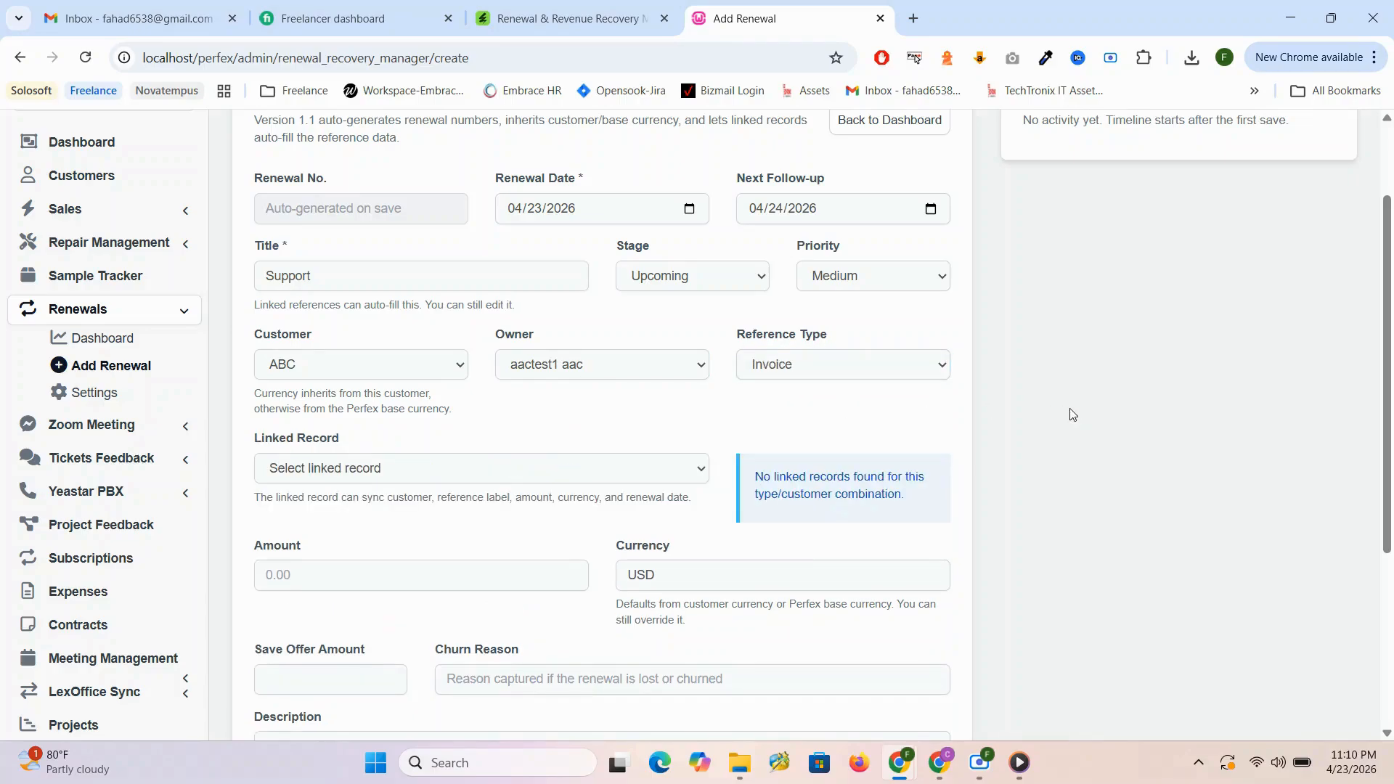
left_click(698, 472)
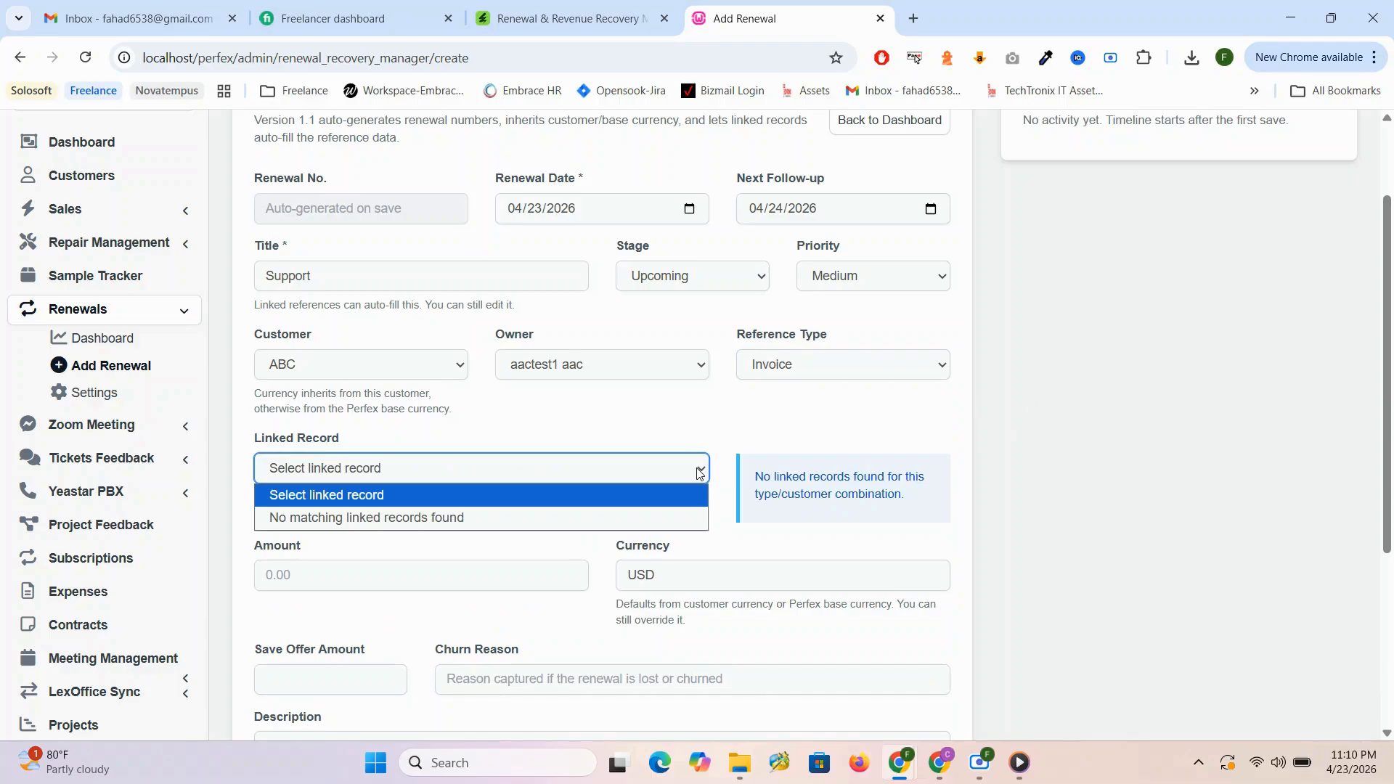
left_click(1057, 427)
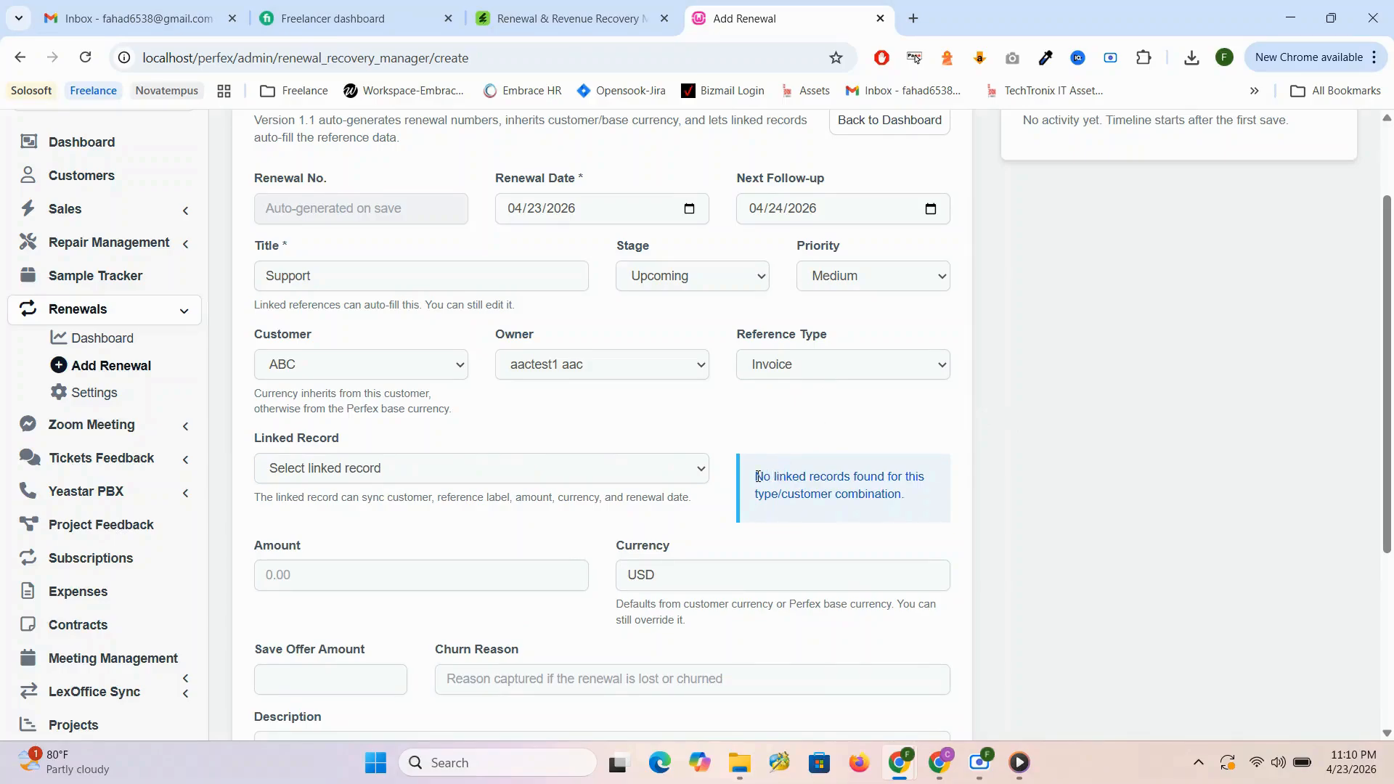
left_click_drag(757, 477, 920, 501)
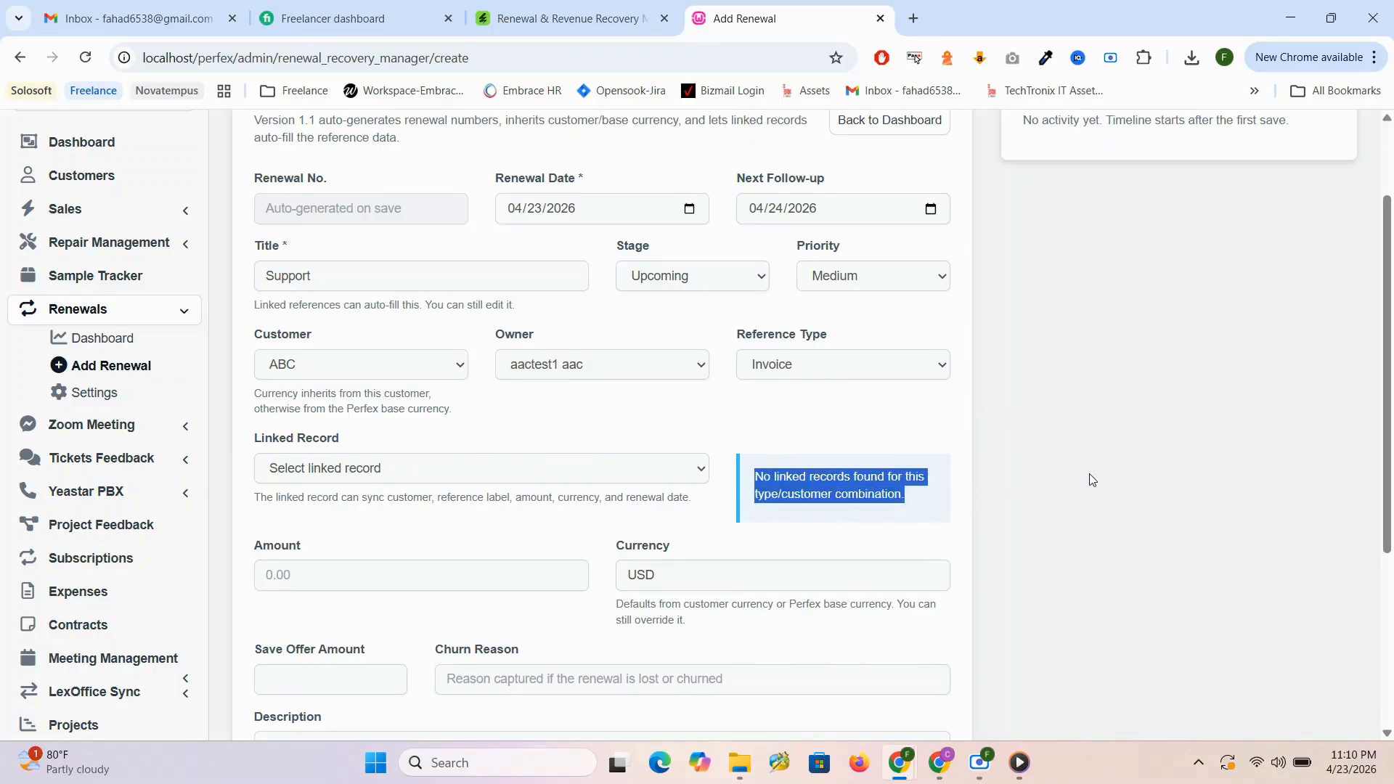
Try the Contract and Subscription reference types, checking linked records for each, and return the type to Manual
left_click_drag(1389, 395, 1389, 468)
left_click(843, 224)
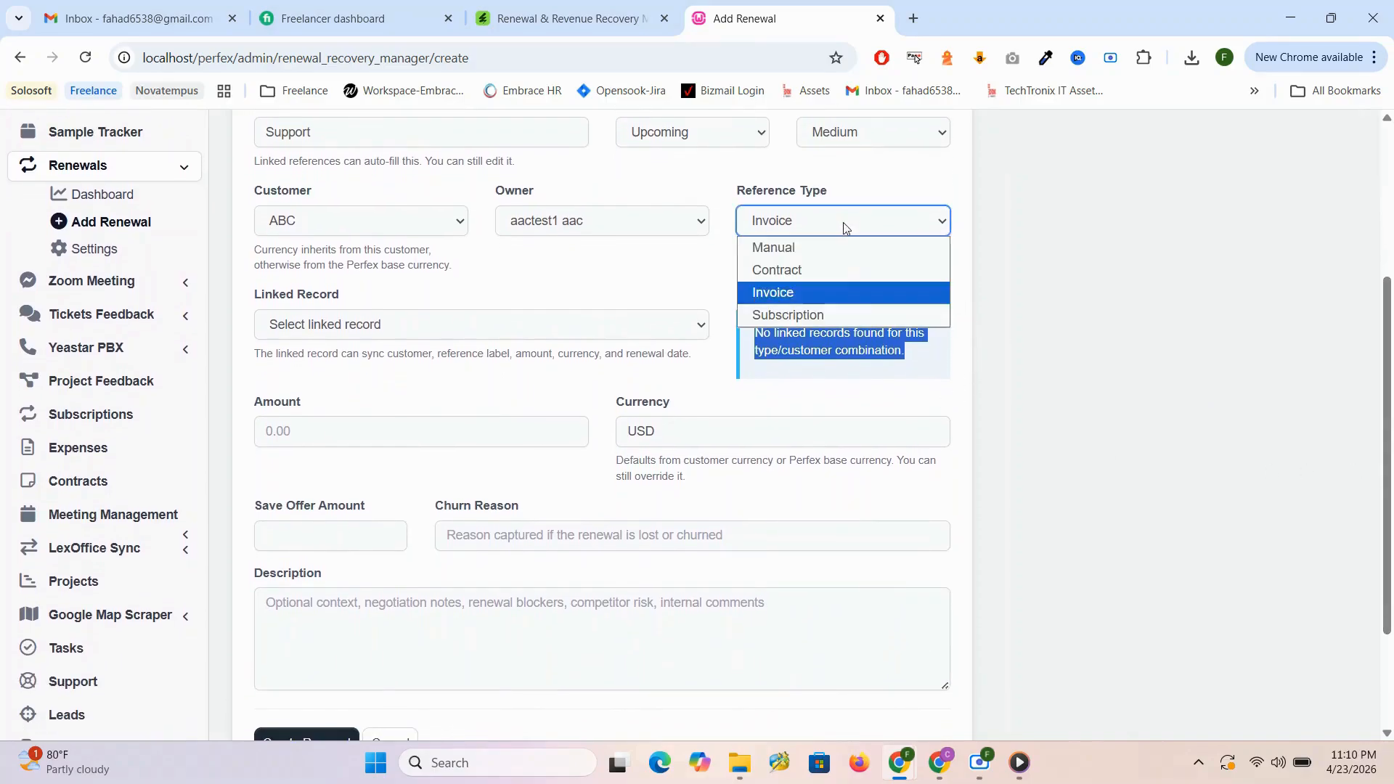
left_click(834, 263)
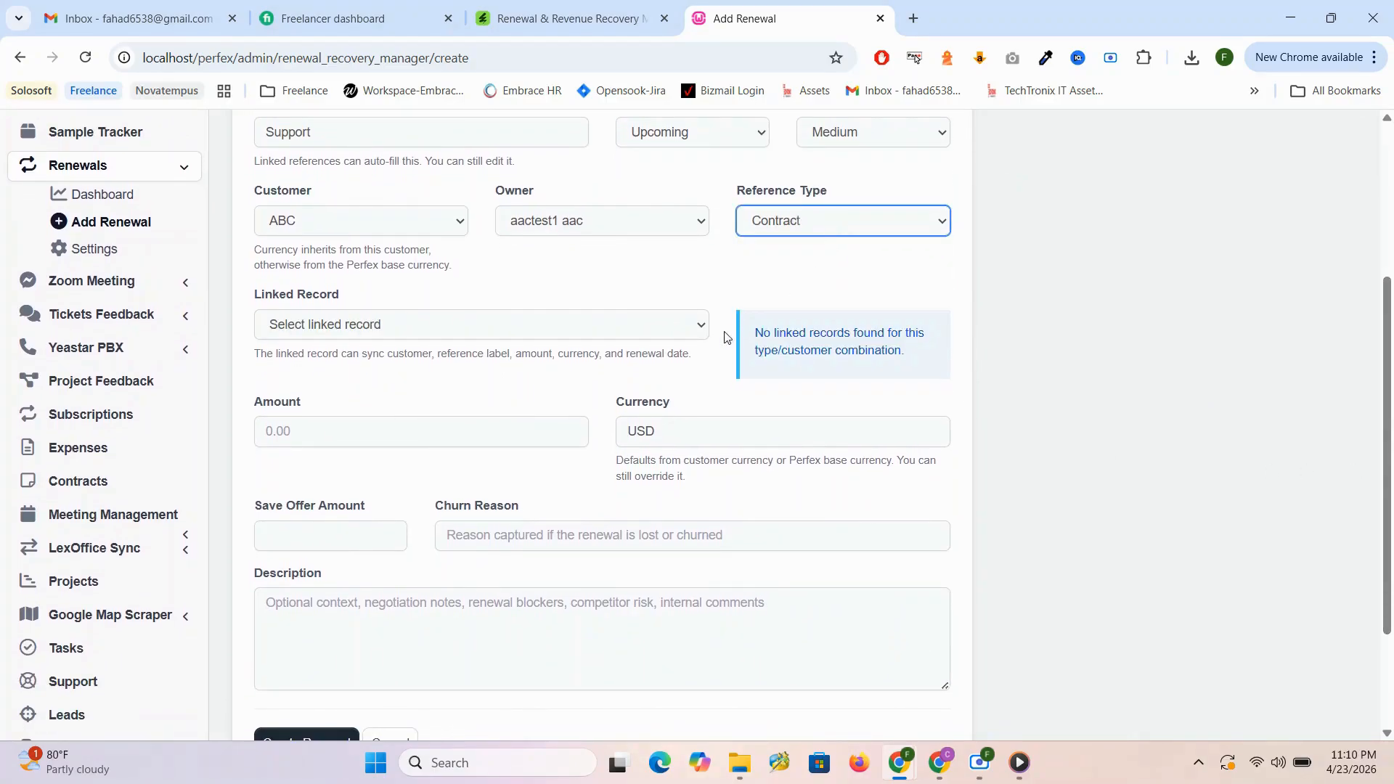
left_click(699, 327)
left_click(814, 229)
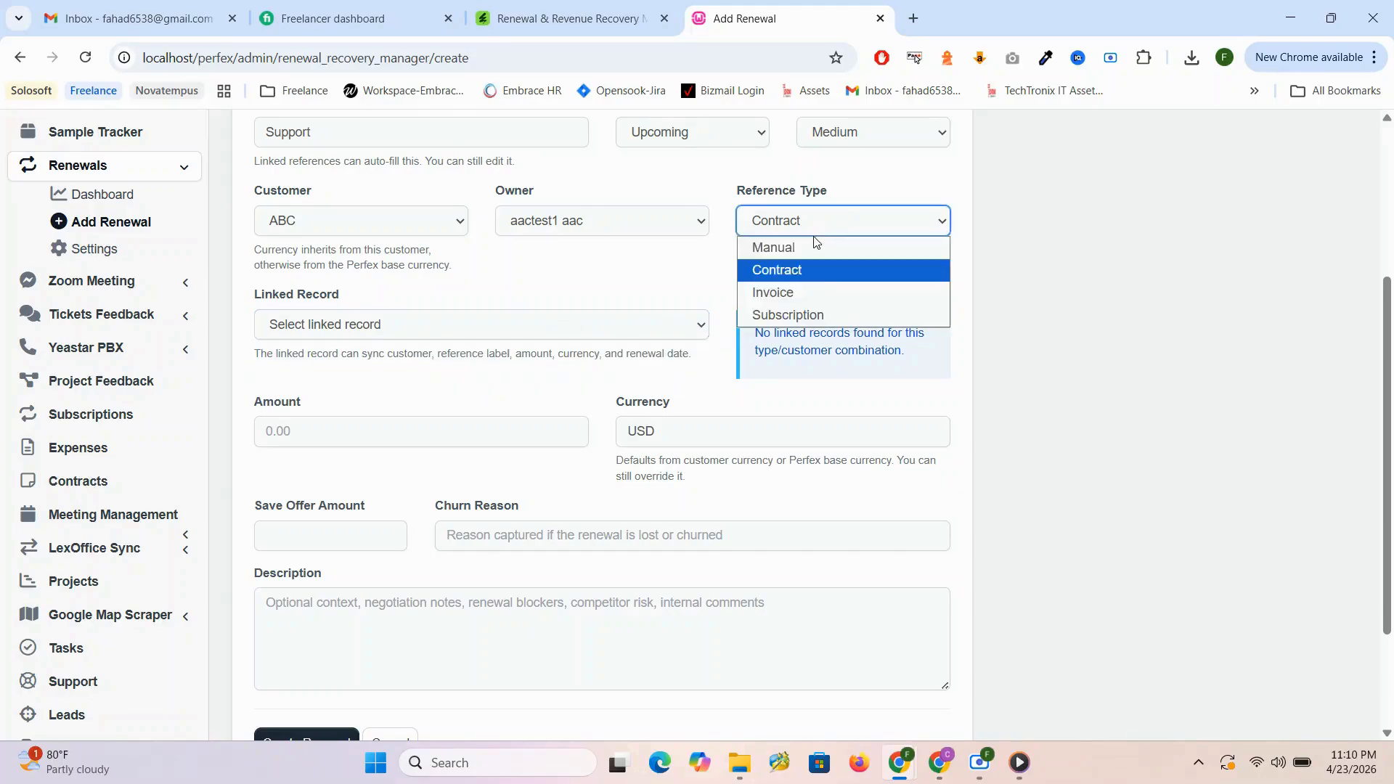
left_click(790, 315)
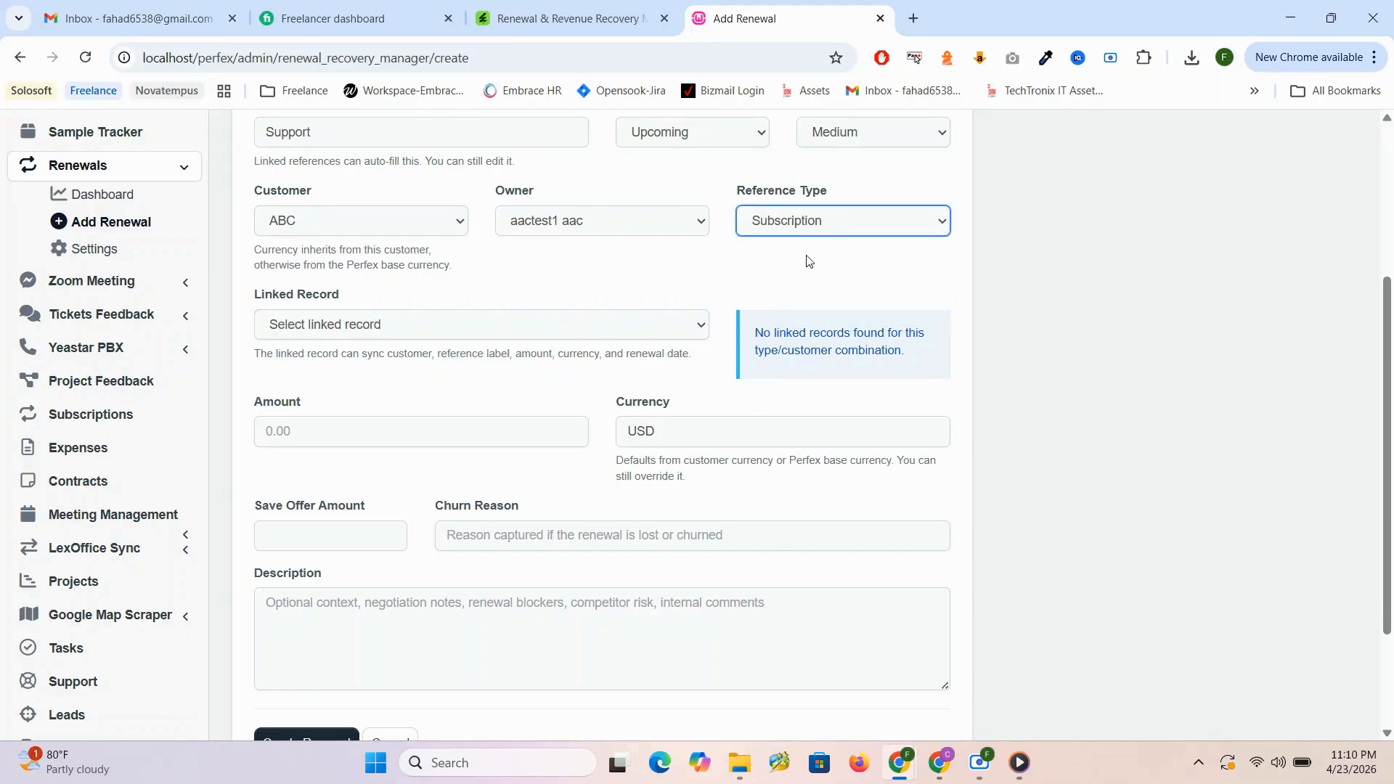
left_click(852, 230)
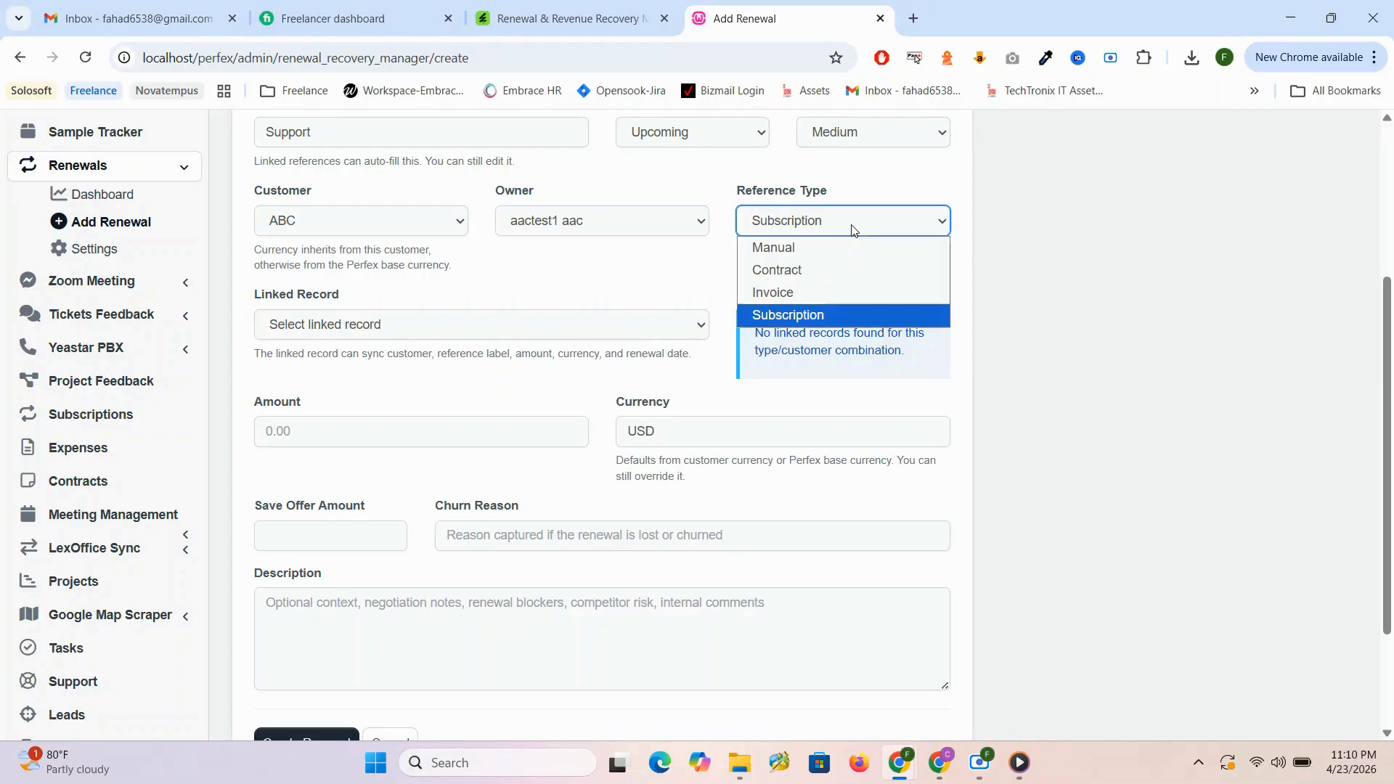
left_click(843, 247)
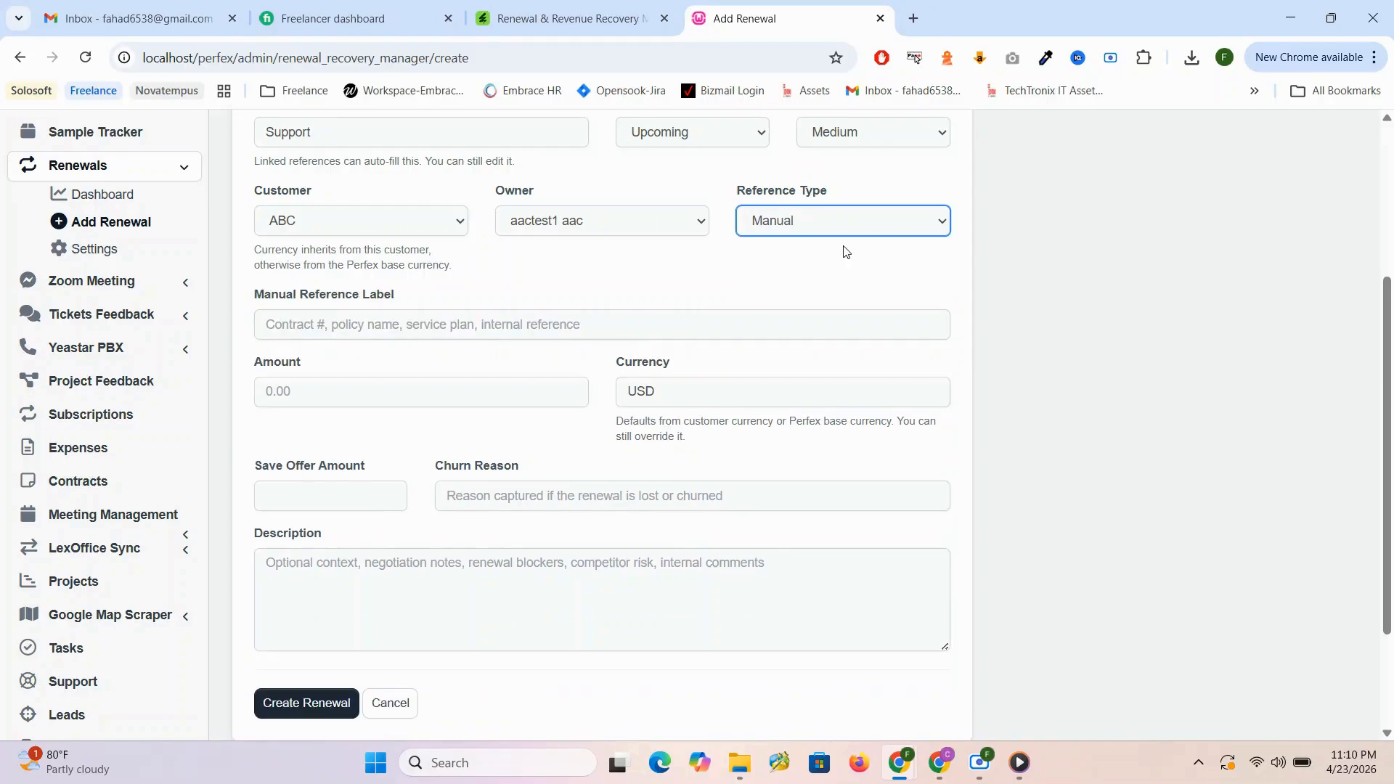
Examine the manual reference label, amount, reference type, save offer amount, churn reason and description fields
left_click(477, 337)
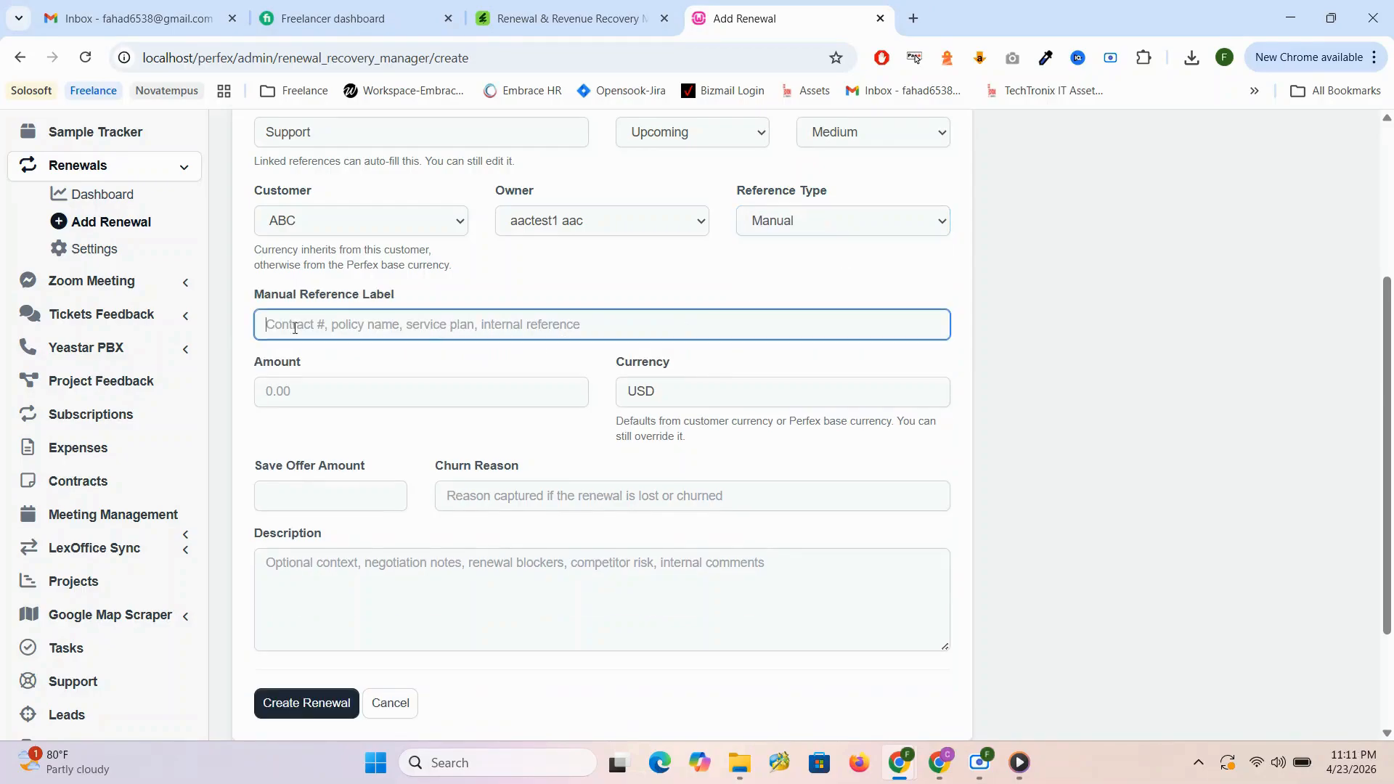
left_click(377, 393)
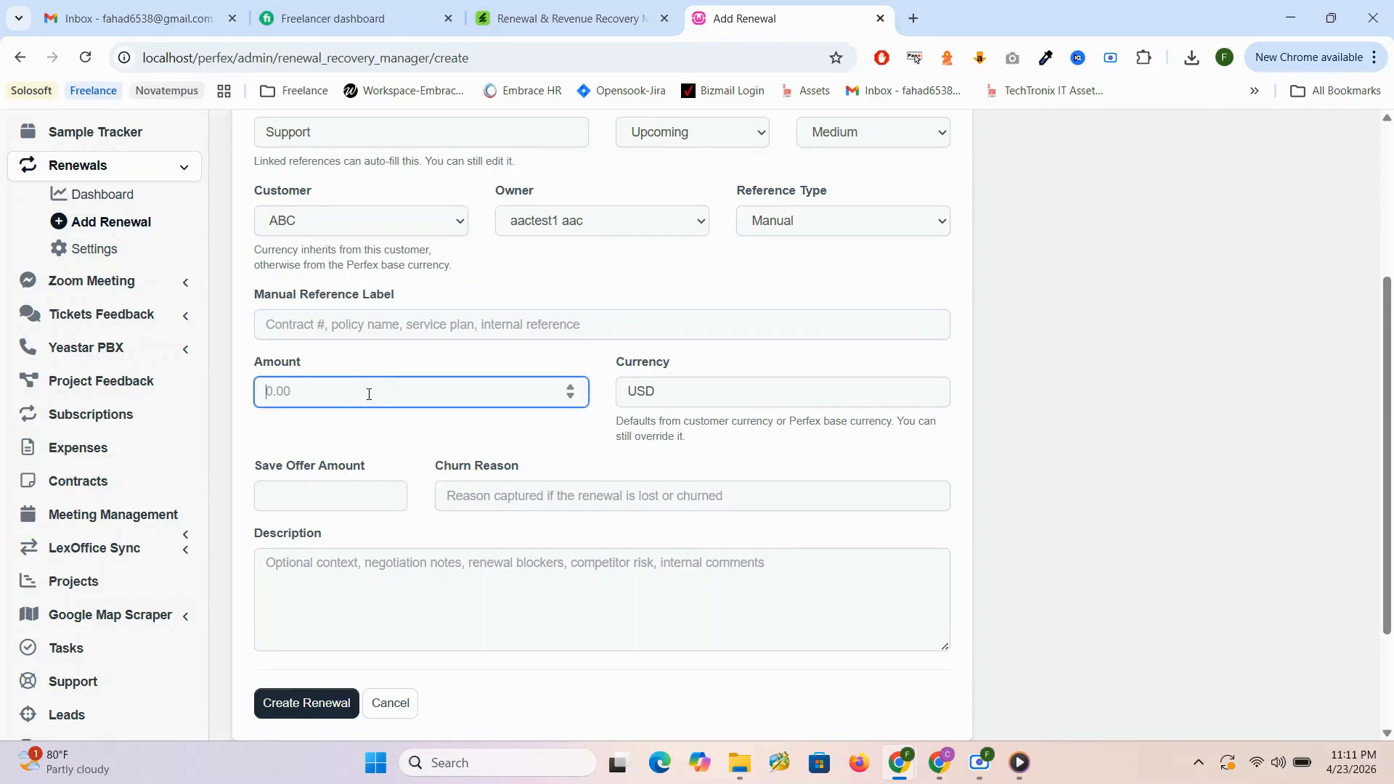
left_click(828, 225)
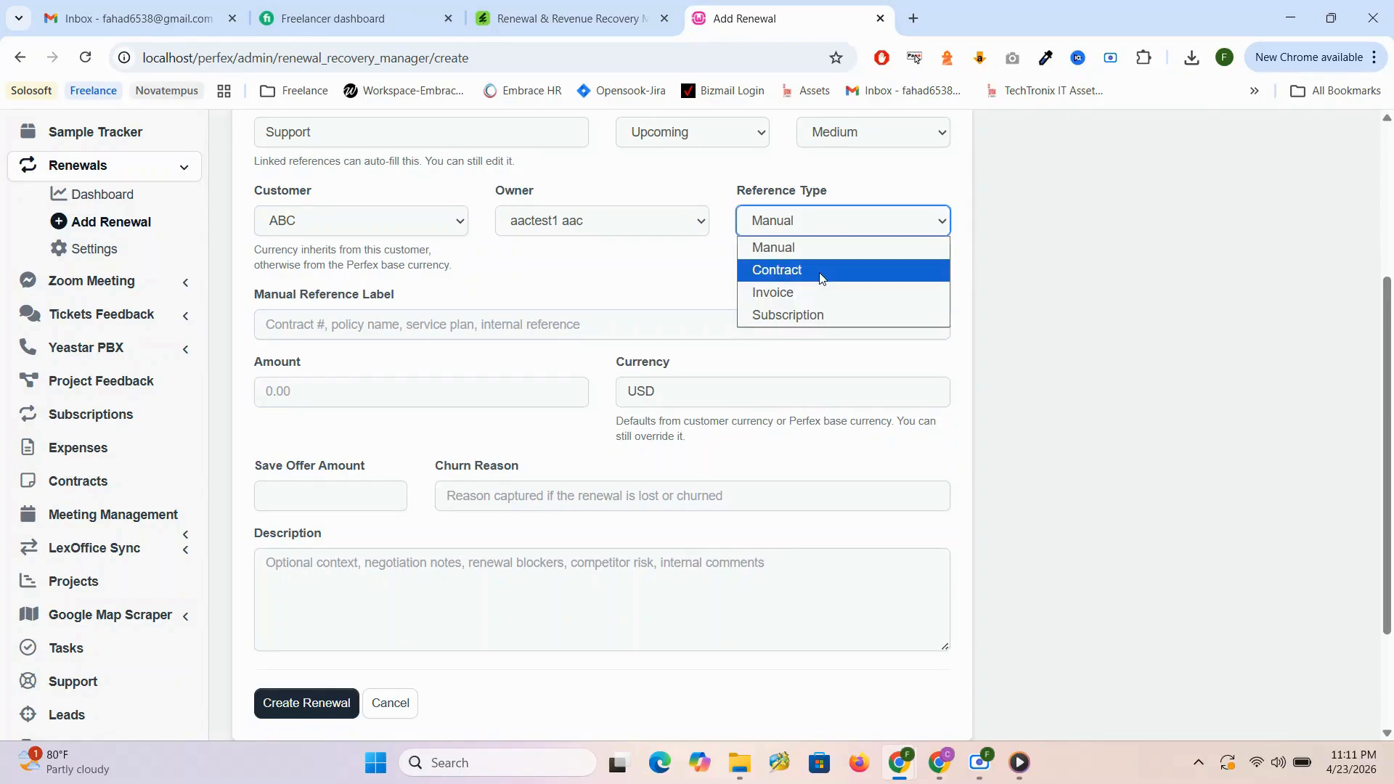
left_click(1126, 421)
left_click_drag(1388, 434, 1391, 518)
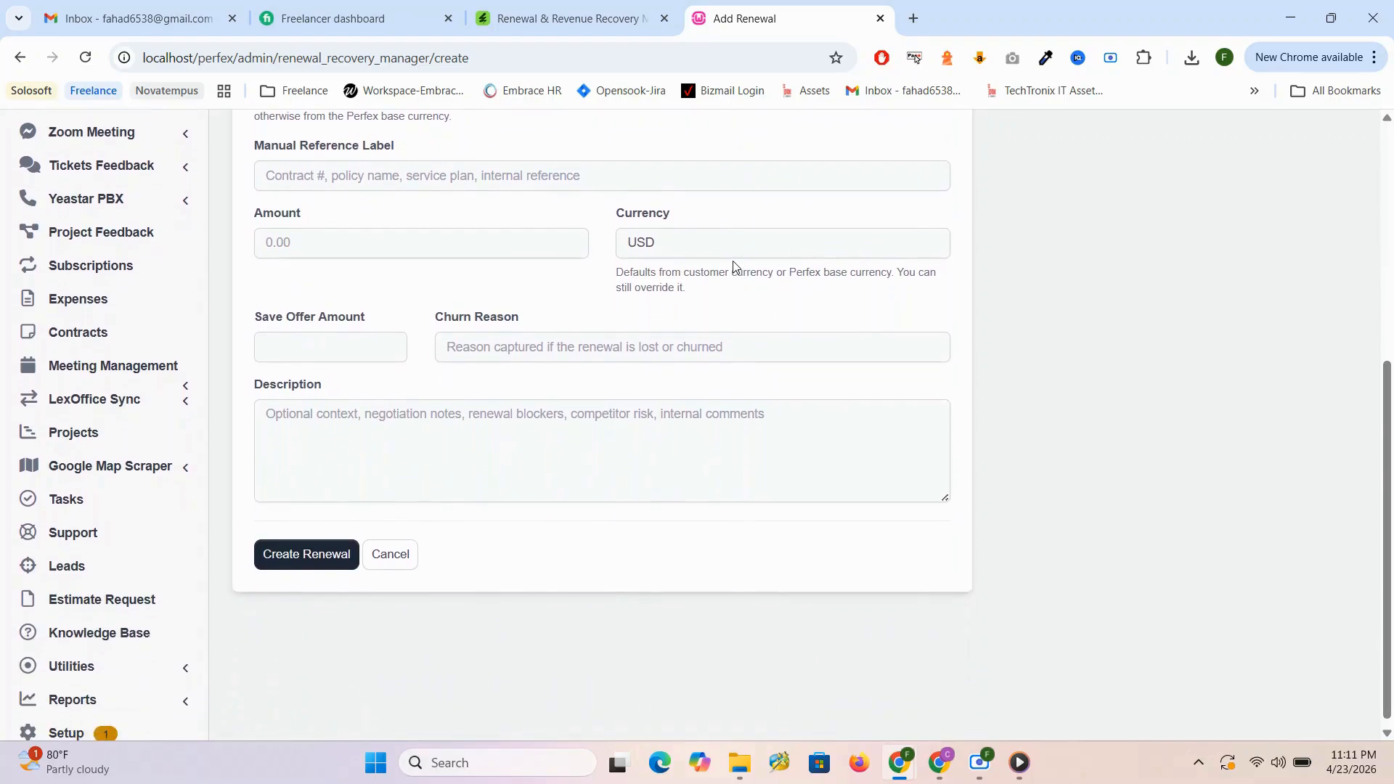
left_click(324, 353)
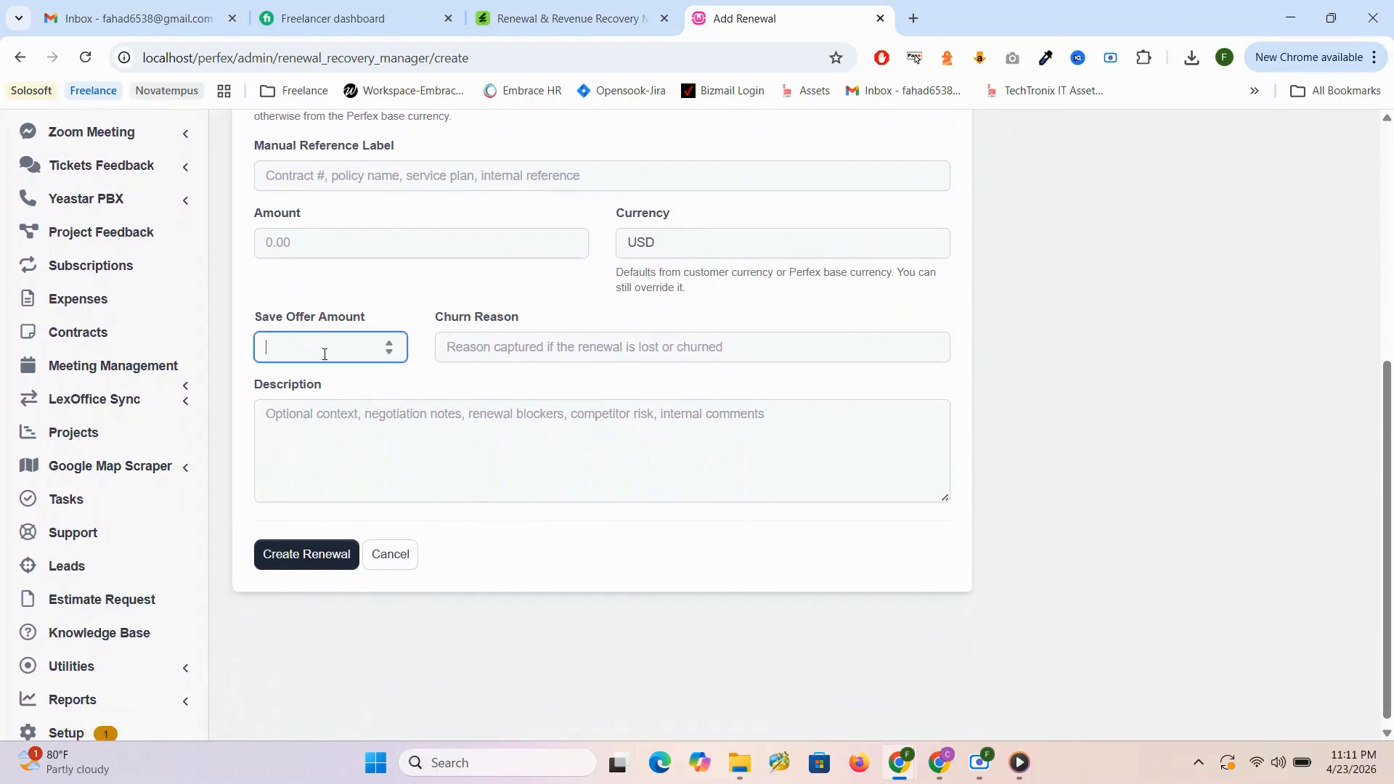
left_click(493, 355)
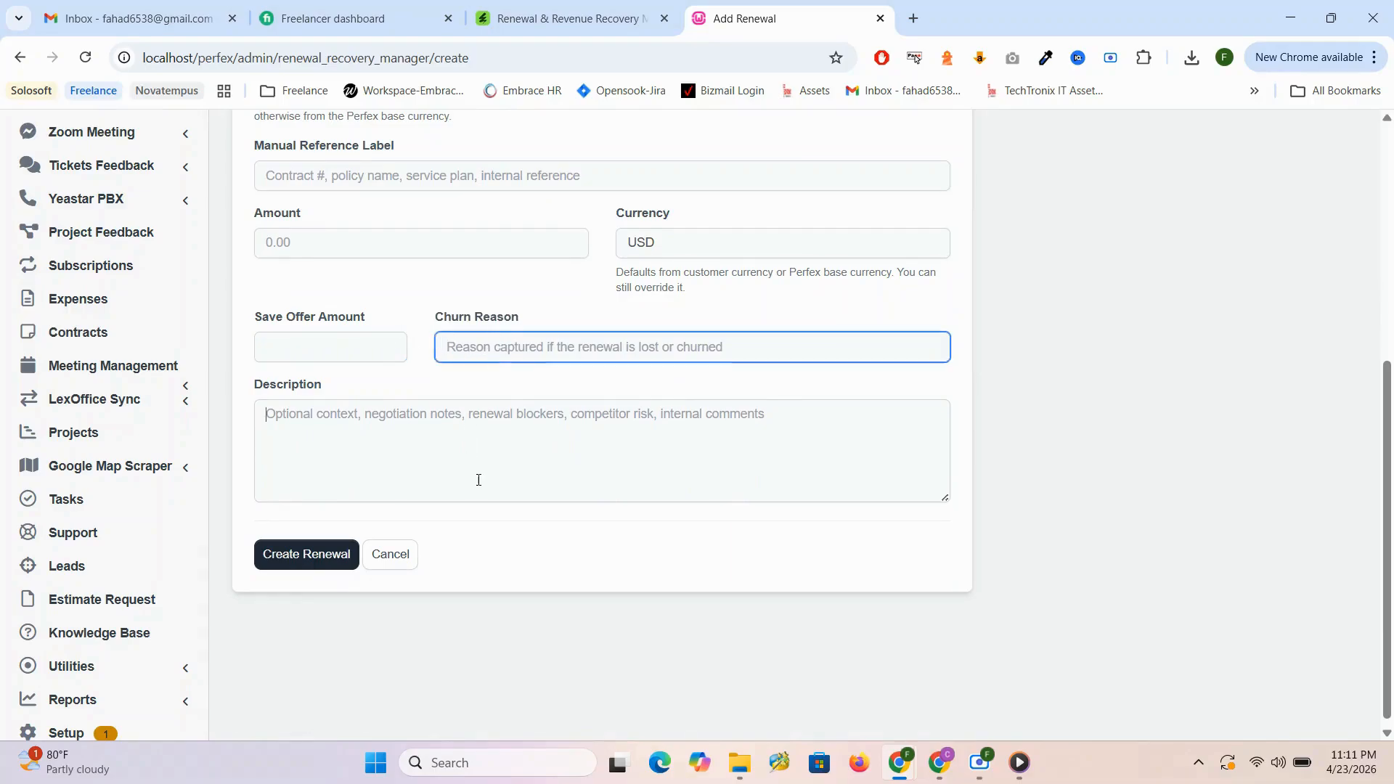
left_click(506, 464)
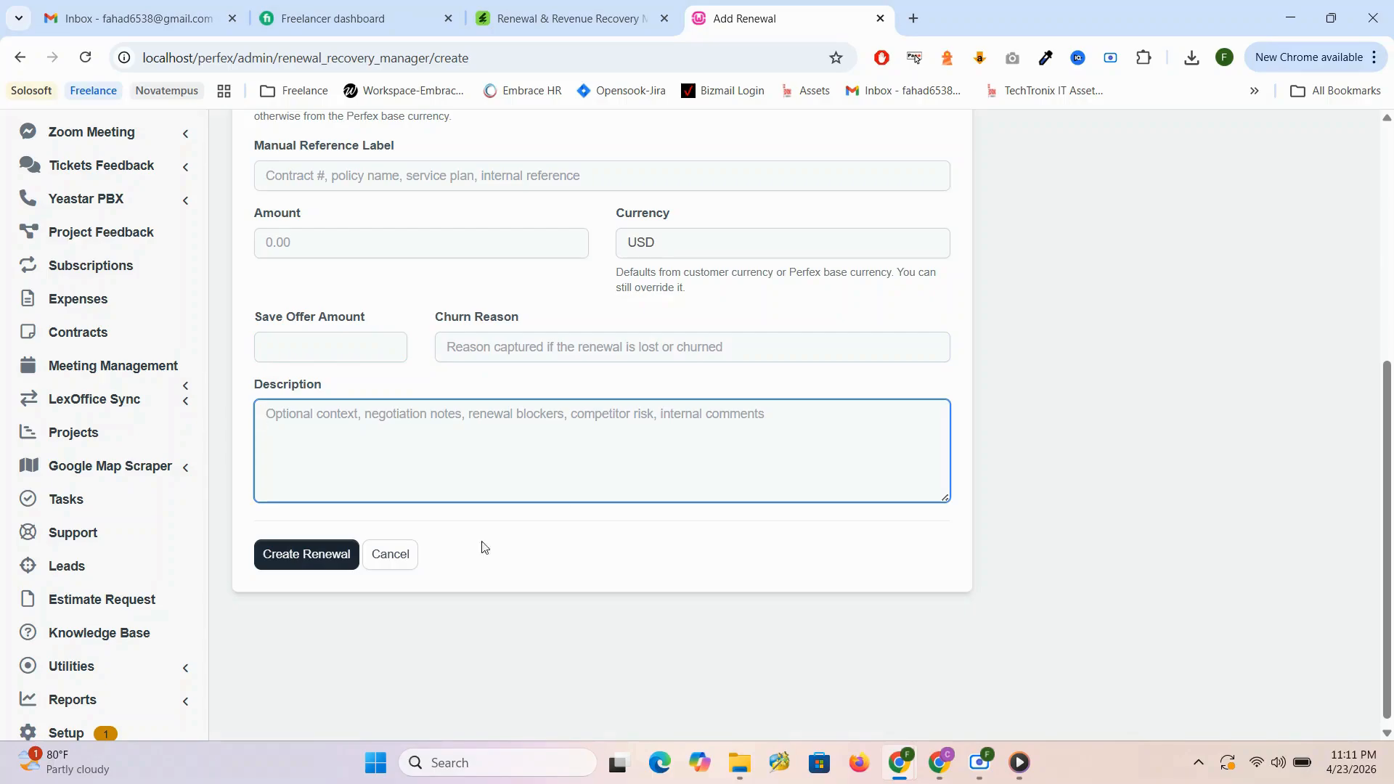
Try to create the renewal and go back to the filled-in form
left_click(307, 566)
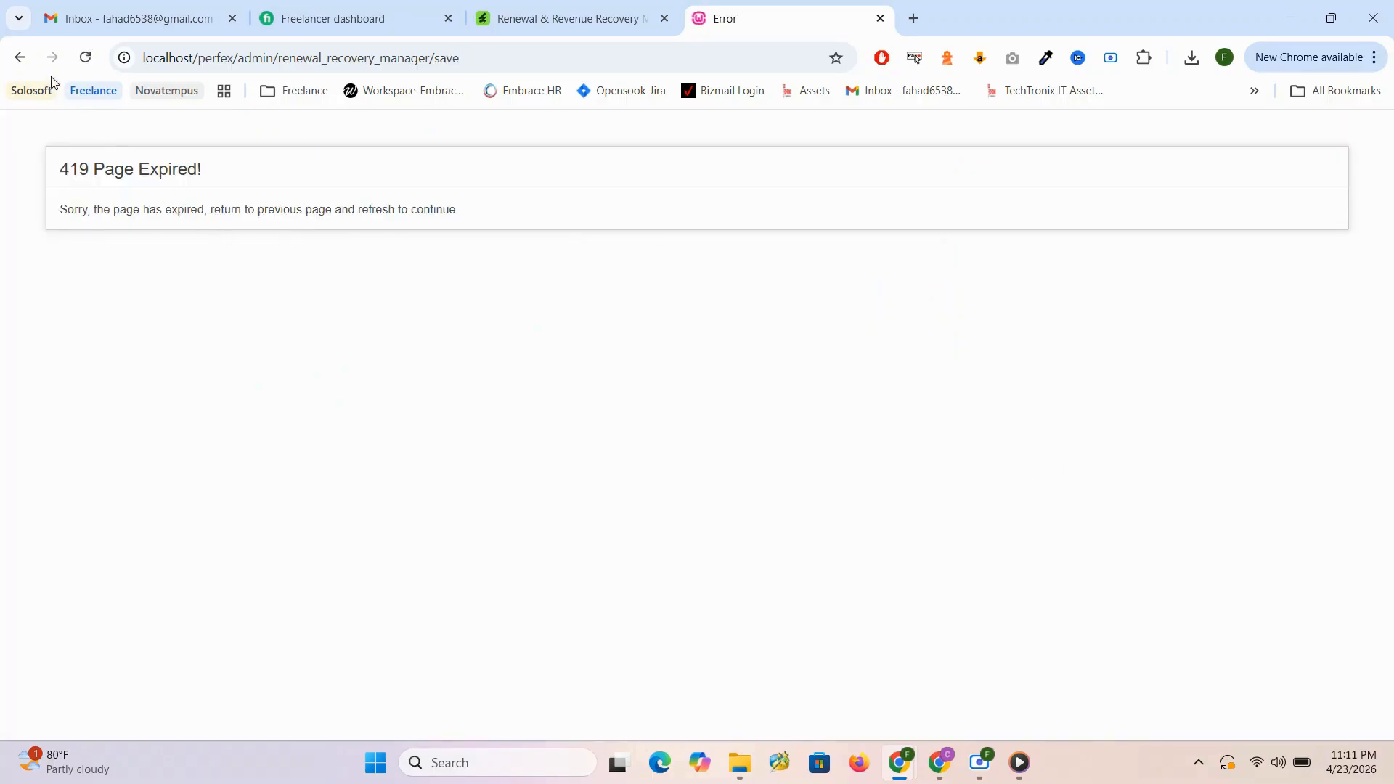
left_click(19, 57)
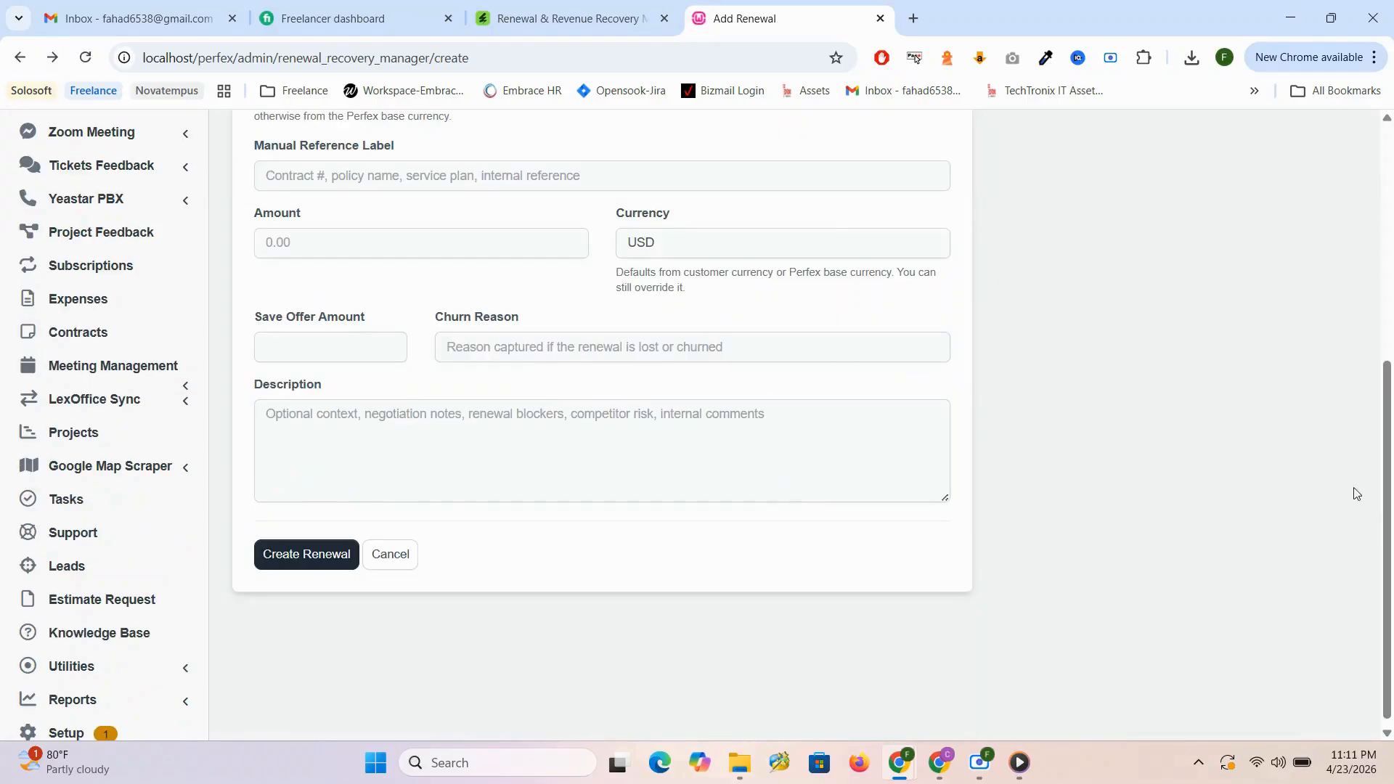
left_click_drag(1390, 499, 1391, 351)
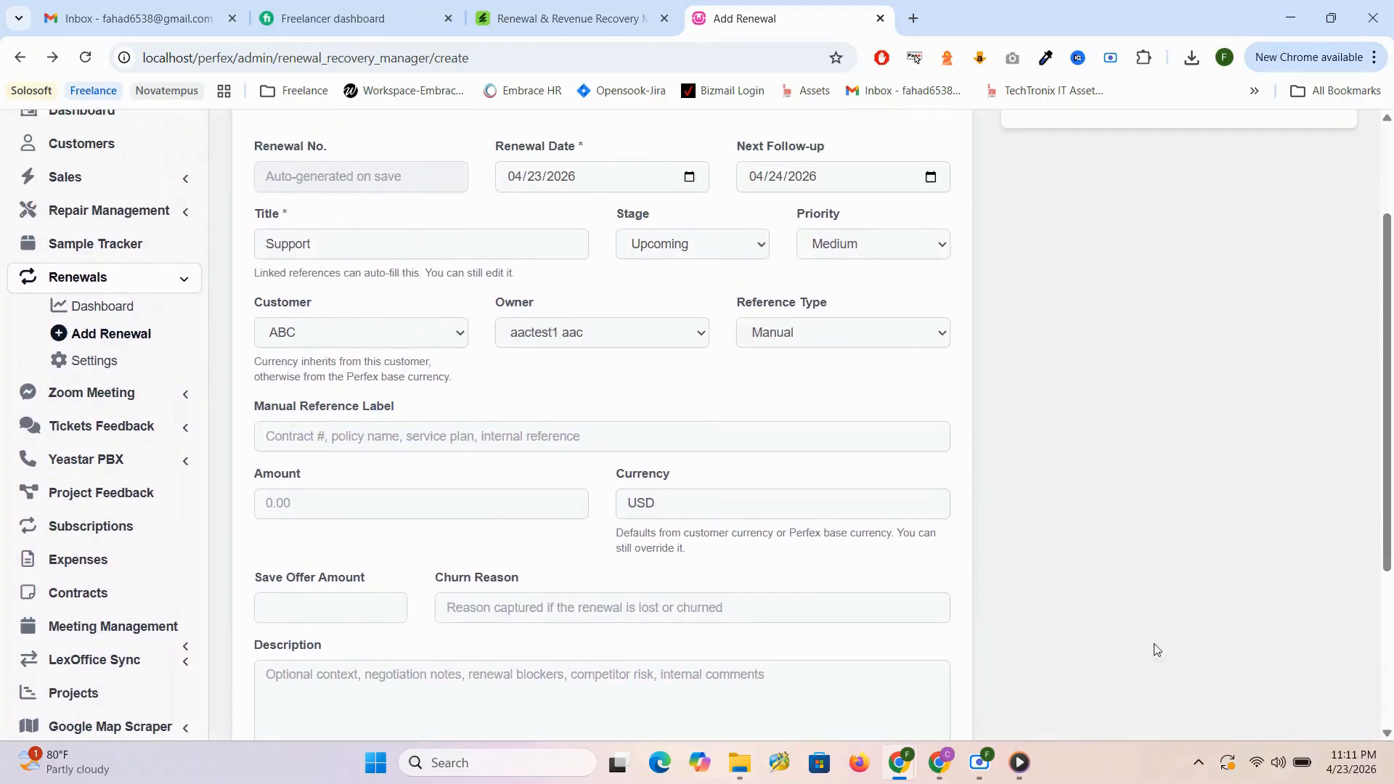
mouse_move(1024, 774)
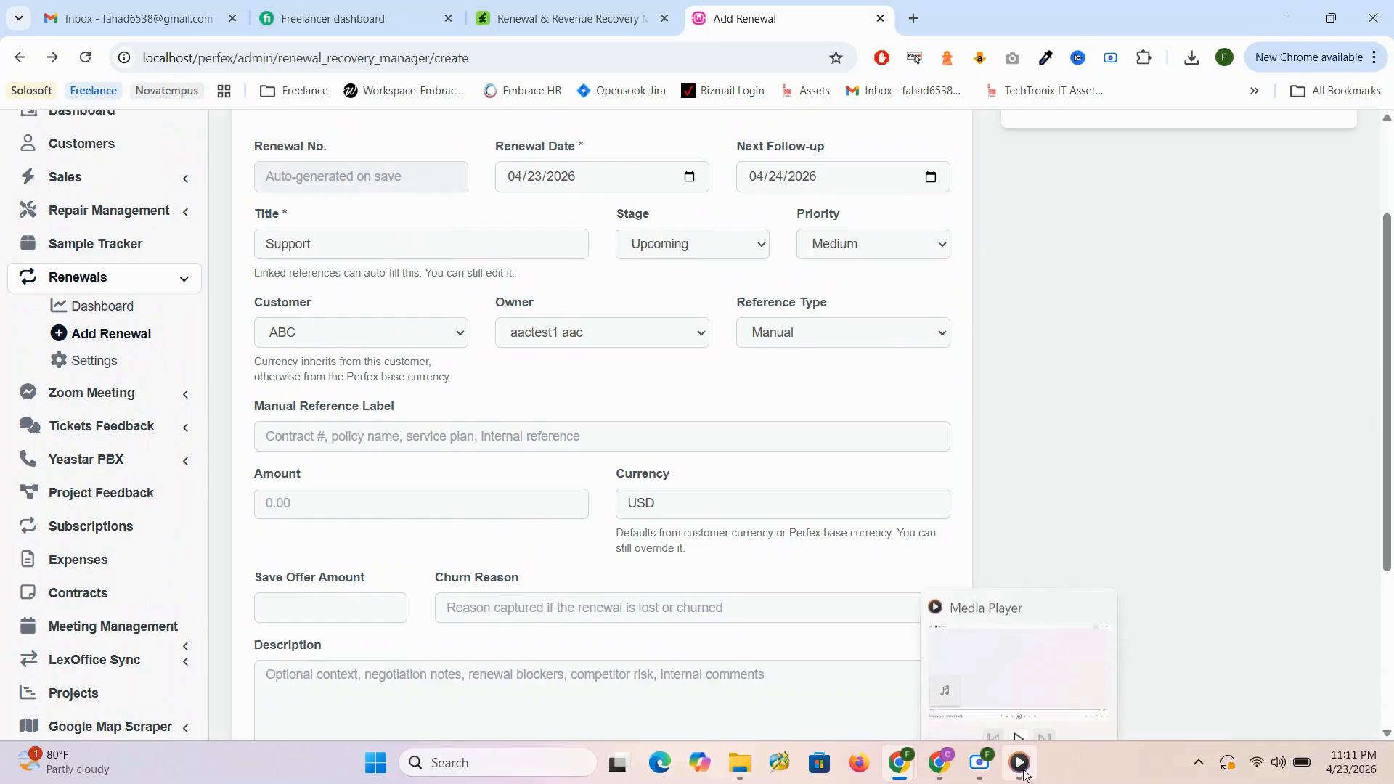
left_click(979, 761)
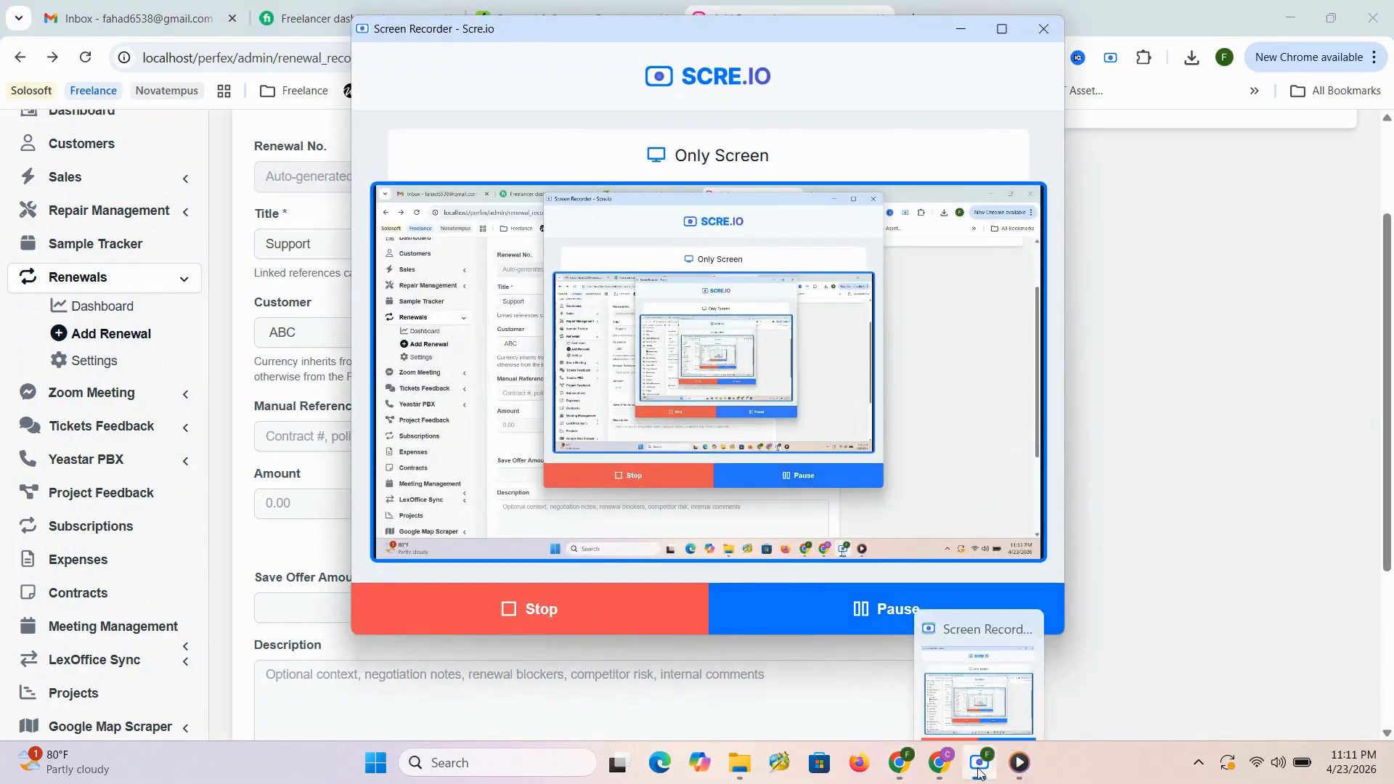
left_click(980, 762)
left_click(1020, 764)
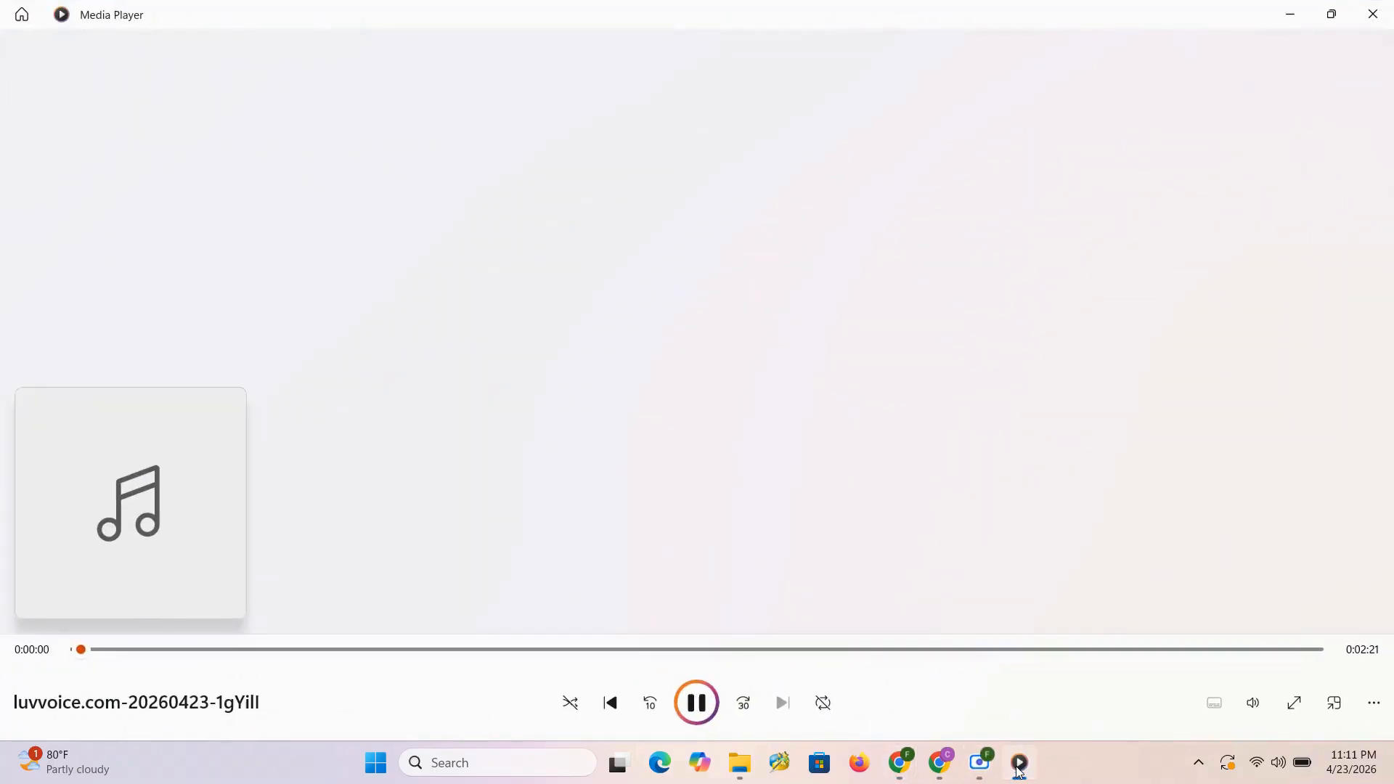
left_click(1020, 766)
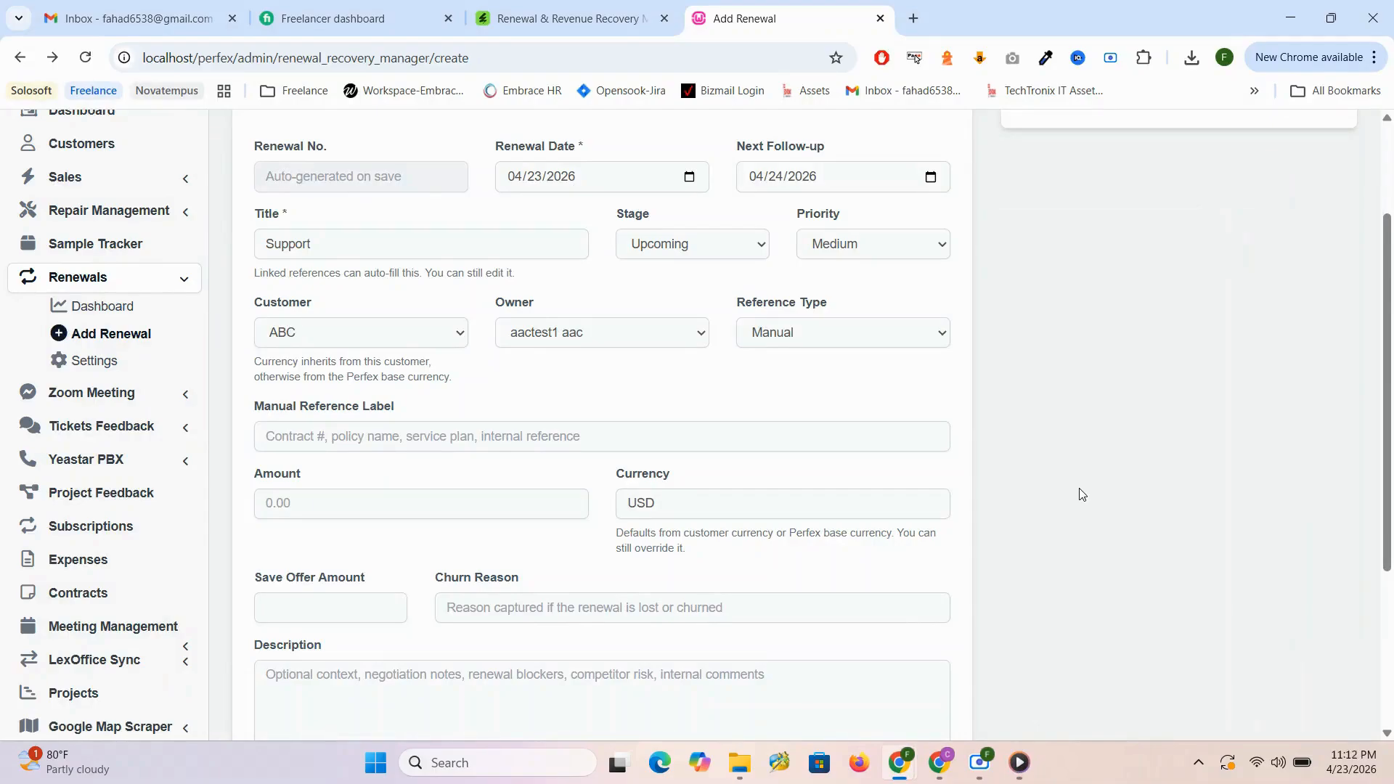
Review the currency field and its default note, the rest of the renewal form and the activity timeline
left_click(655, 502)
left_click_drag(656, 502, 616, 511)
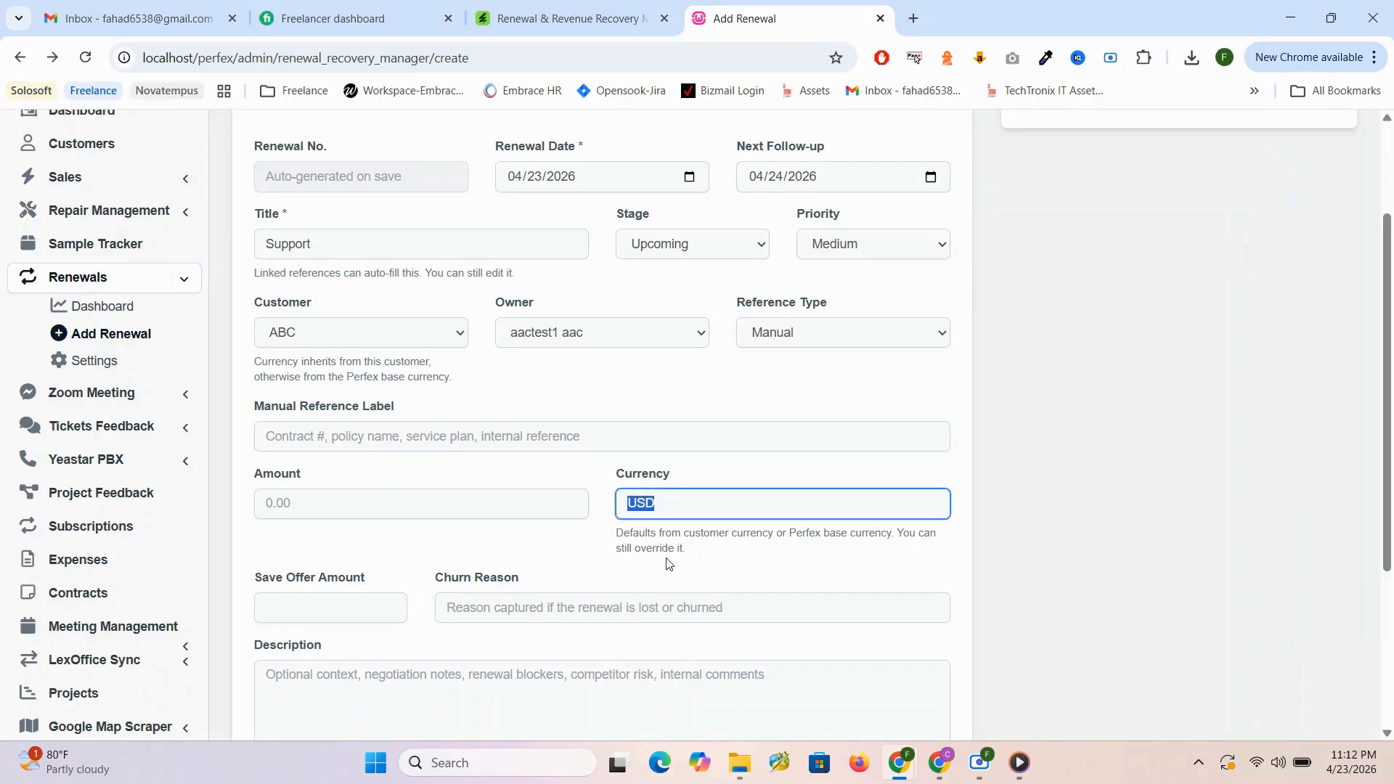
left_click(1216, 468)
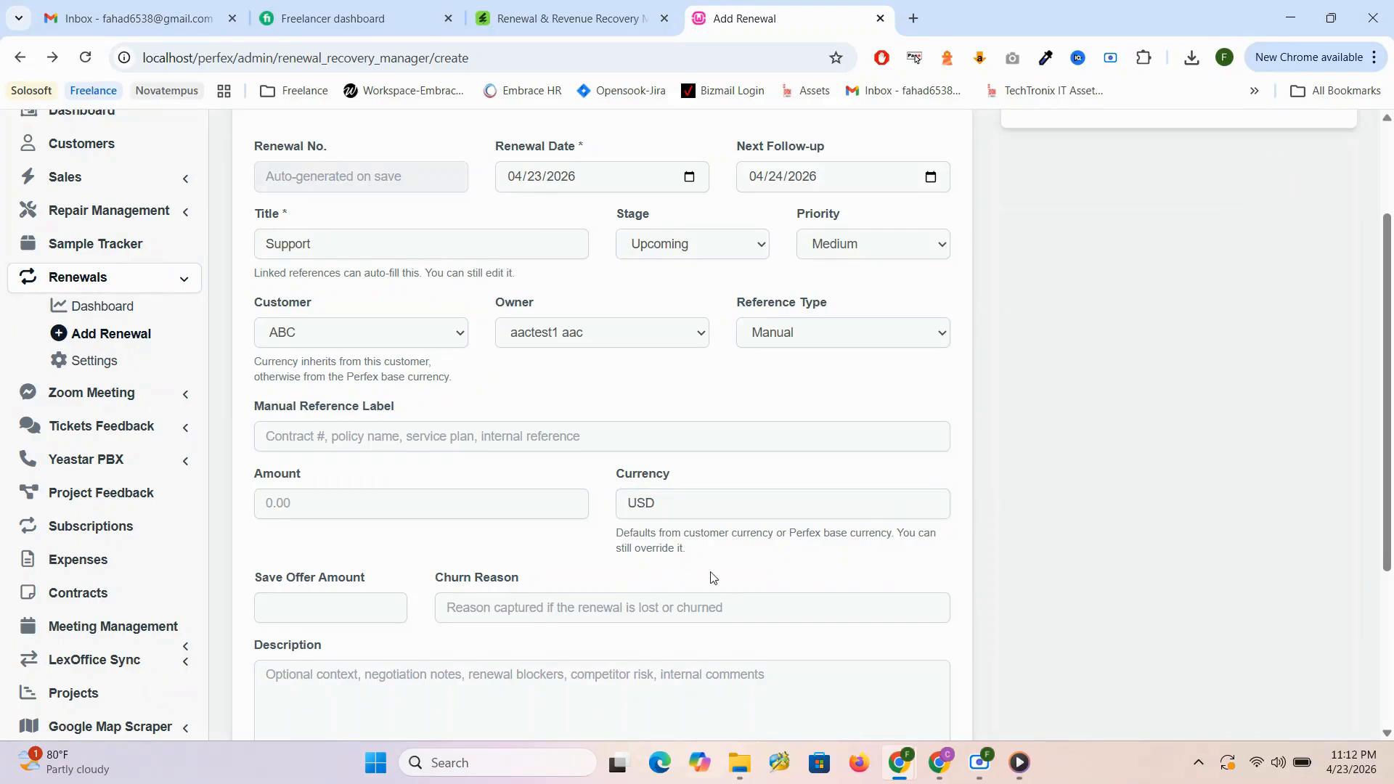
left_click_drag(708, 549, 601, 538)
left_click(1199, 517)
scroll(1199, 517, "up", 2)
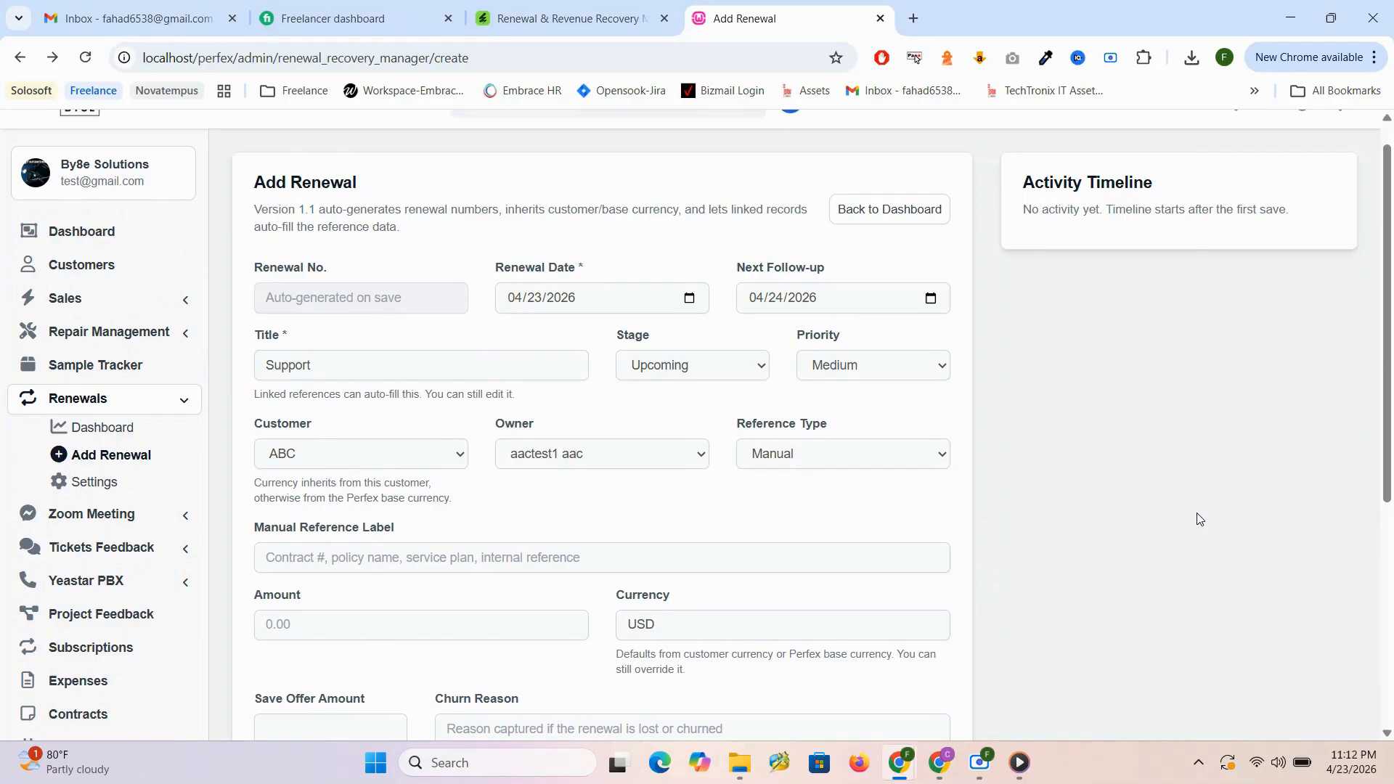
scroll(1198, 519, "down", 5)
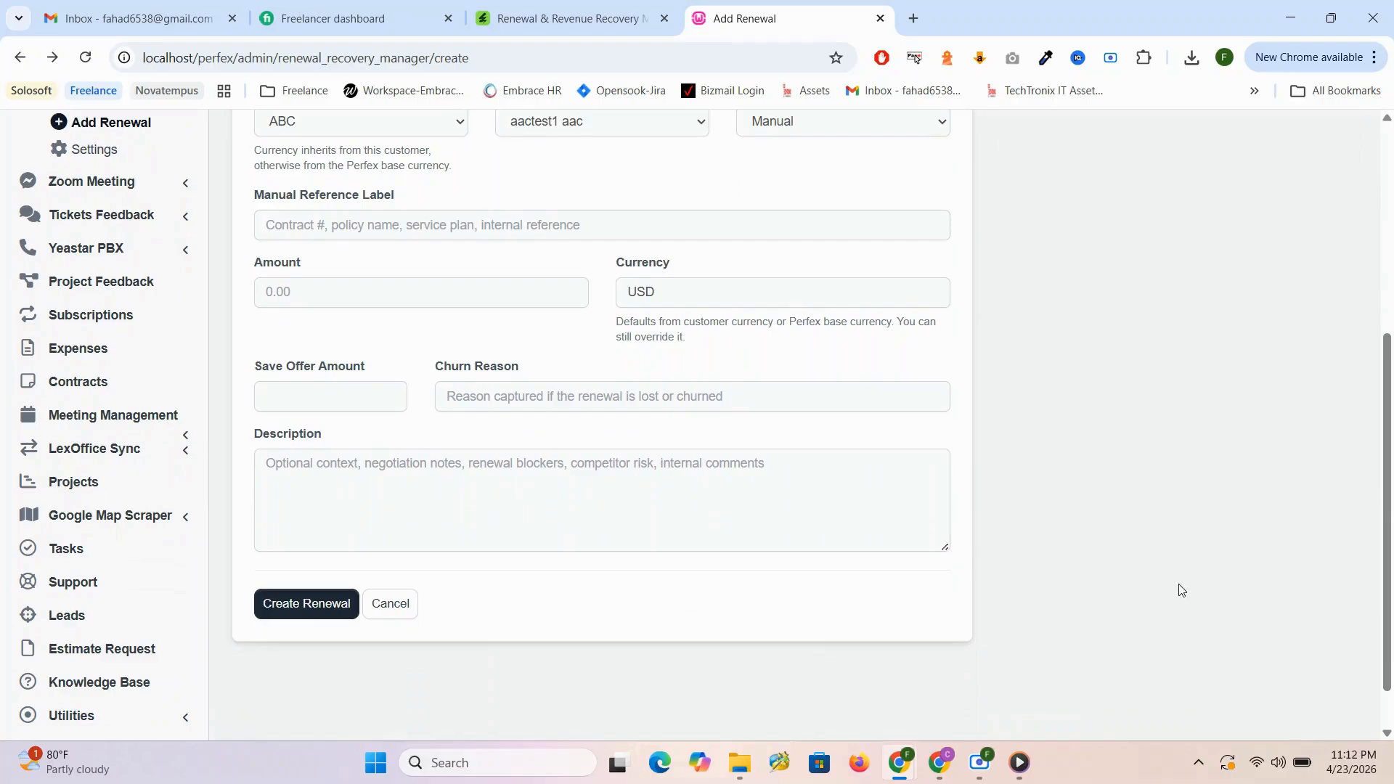
scroll(486, 543, "up", 5)
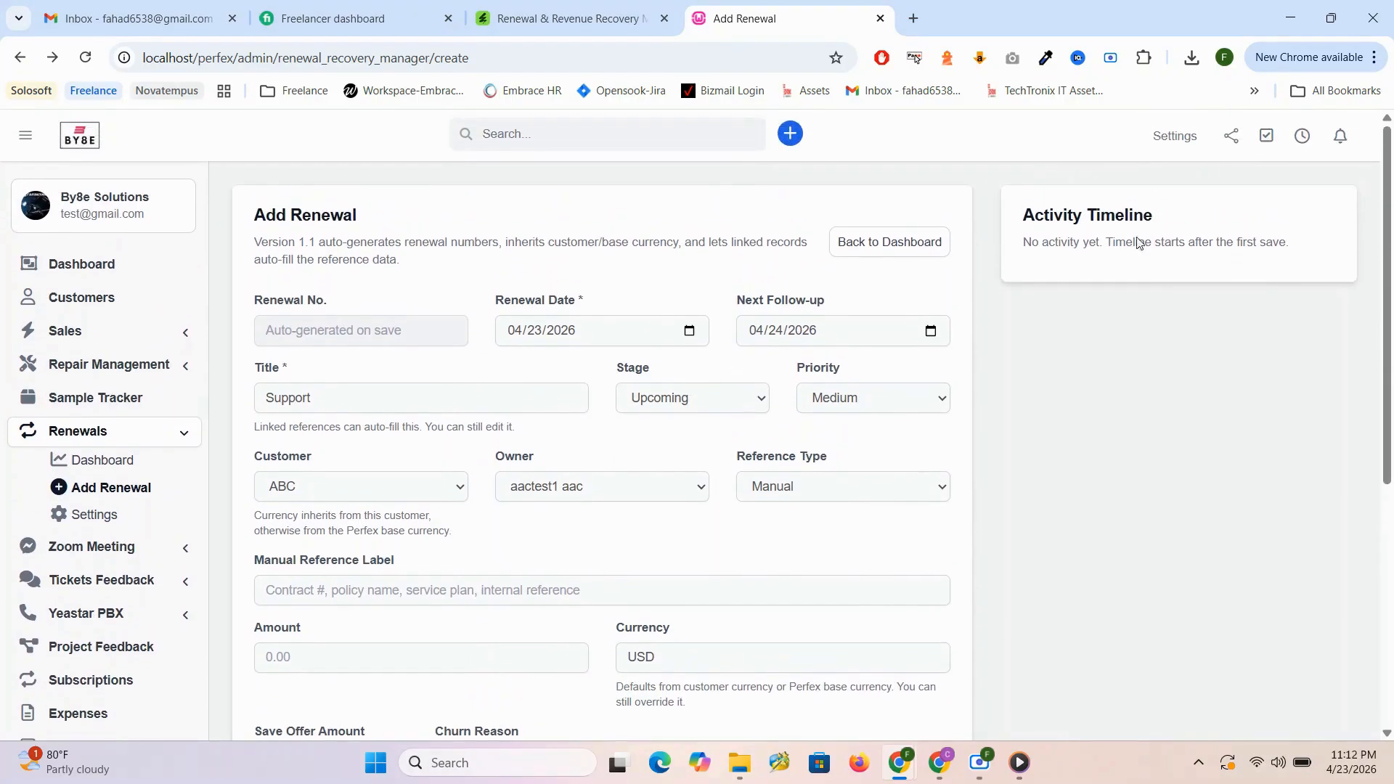
Return to the renewals dashboard and look over its summary cards, filters and renewals table
left_click(937, 250)
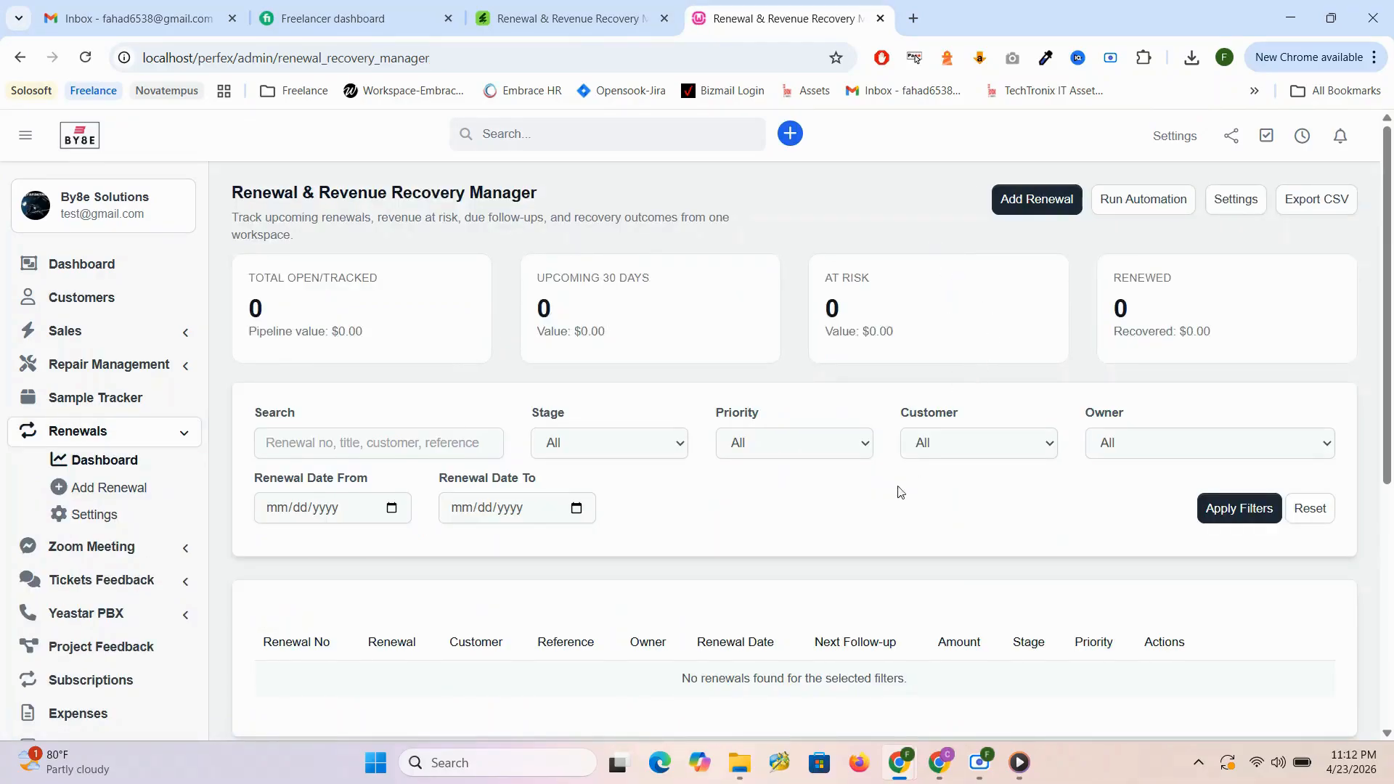
scroll(893, 493, "down", 1)
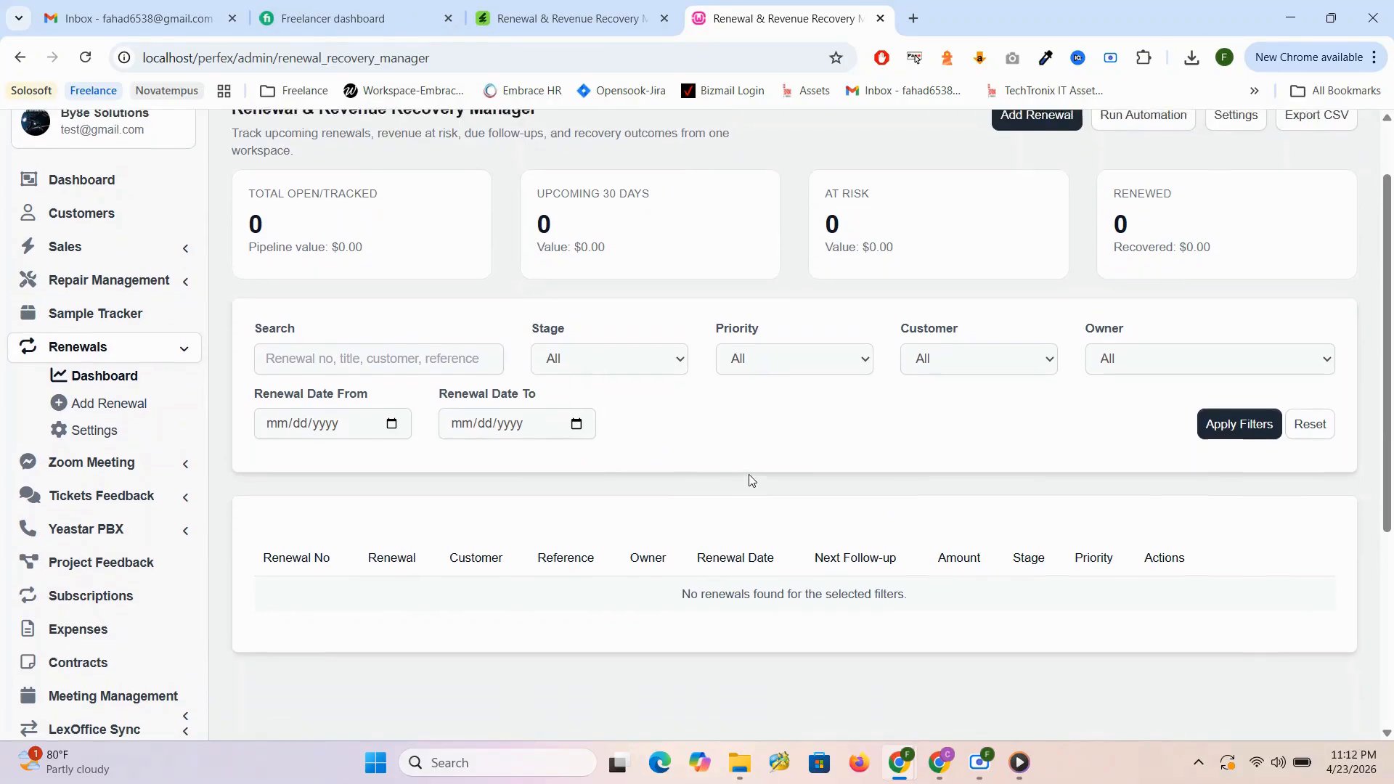
scroll(748, 479, "up", 1)
Open a blank renewal form, review its fields from the renewal date to the description, and go back to the dashboard
left_click(1035, 201)
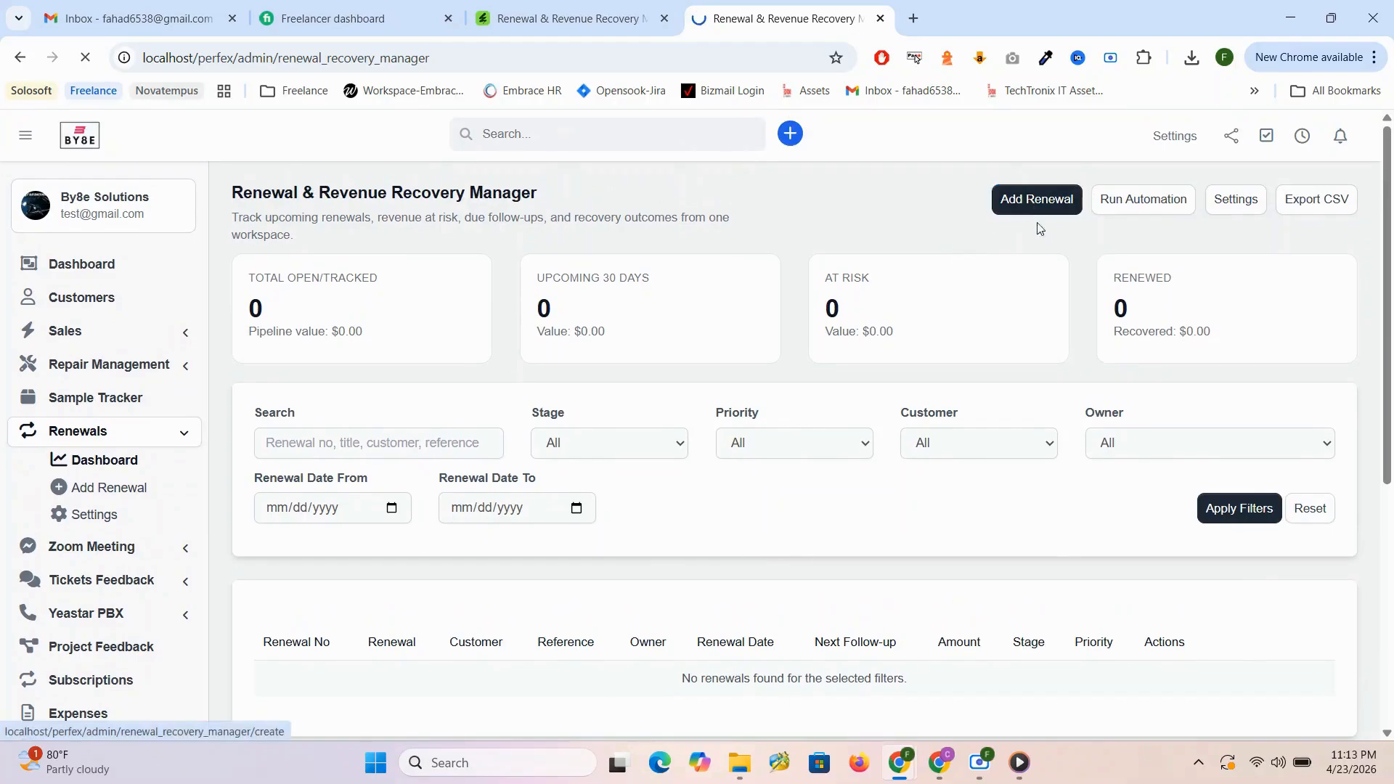
scroll(1031, 363, "down", 3)
scroll(1034, 405, "down", 3)
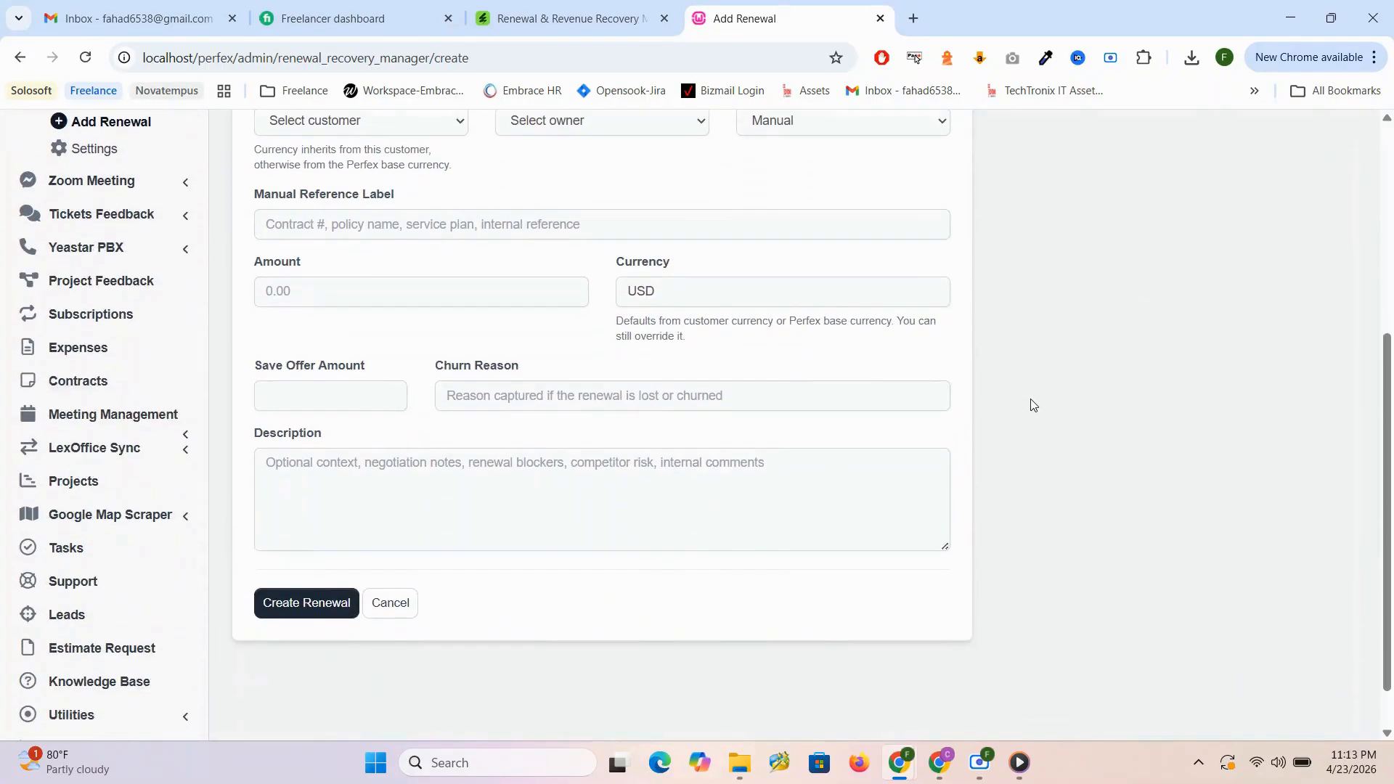
scroll(1034, 405, "up", 4)
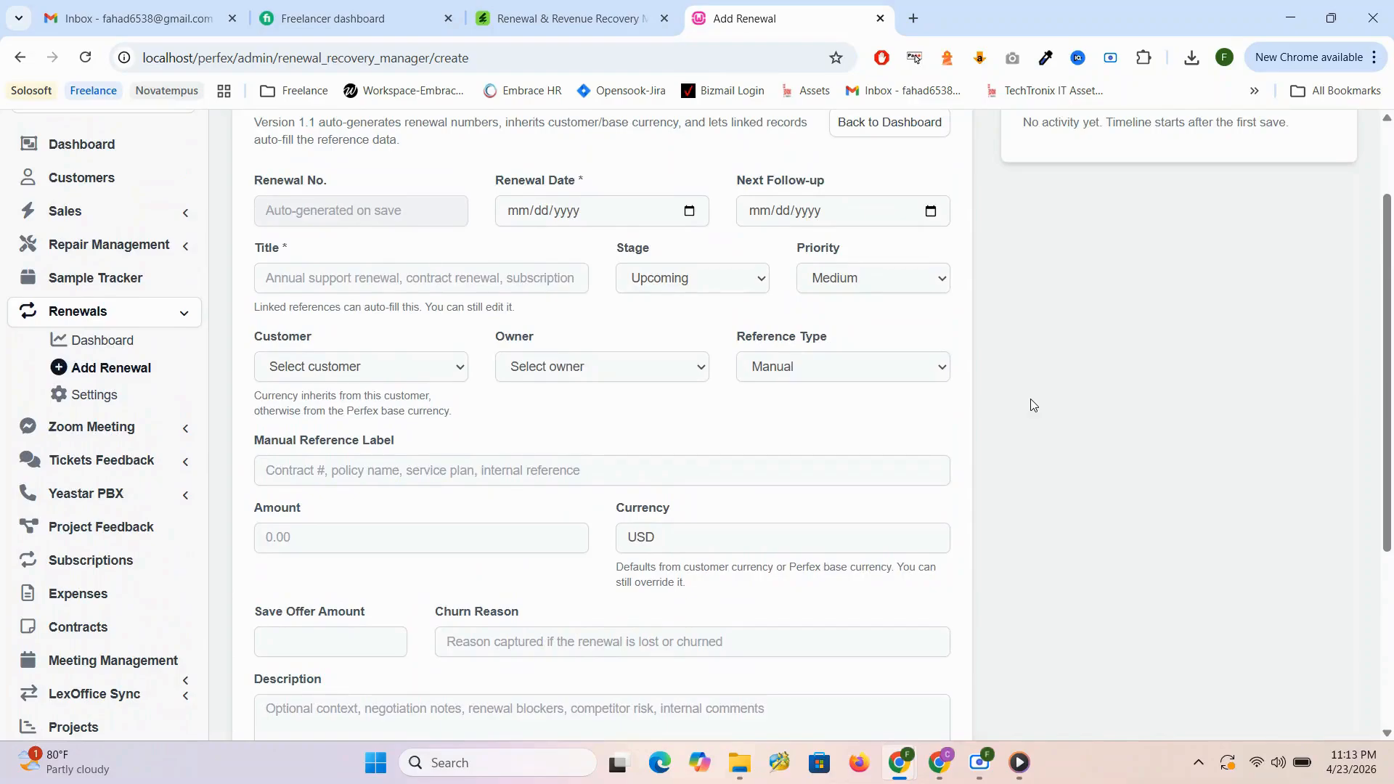
scroll(1033, 405, "up", 1)
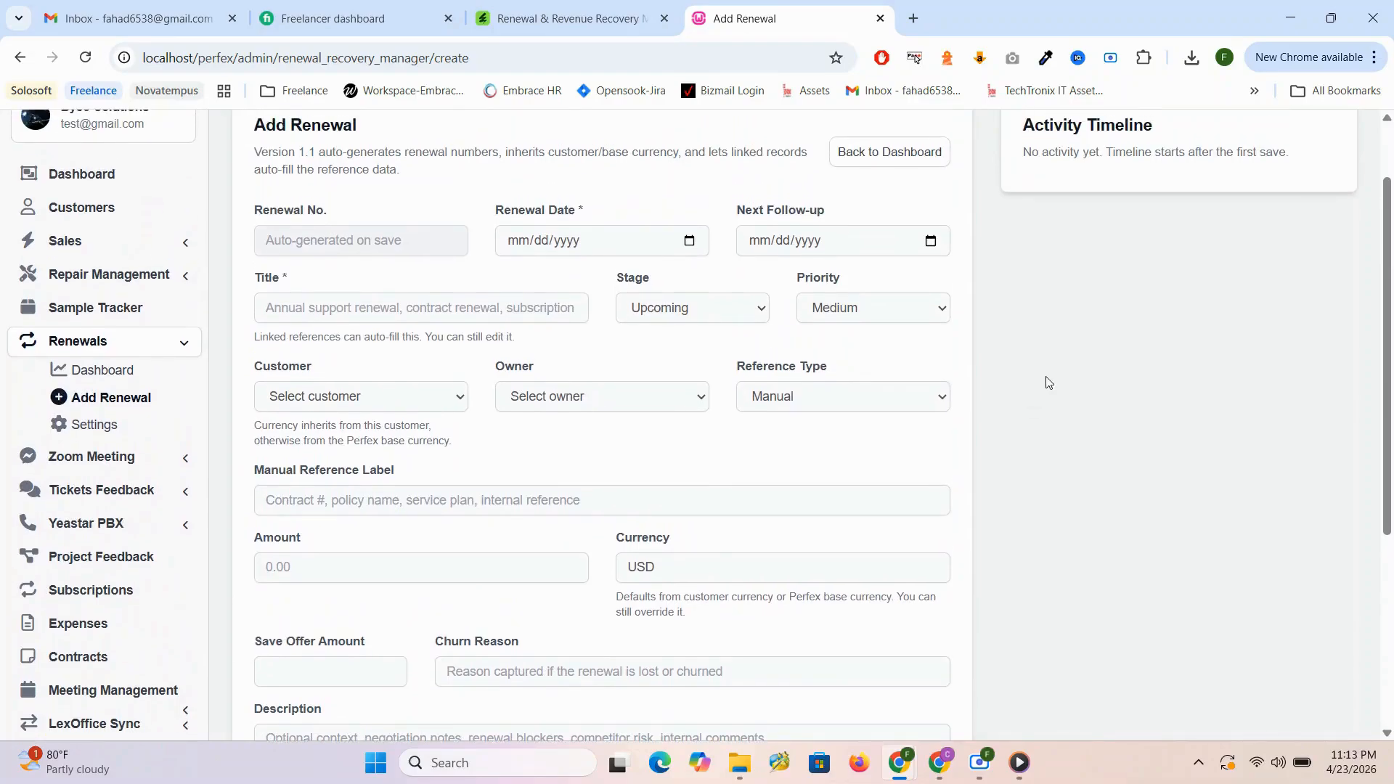
scroll(1036, 387, "up", 1)
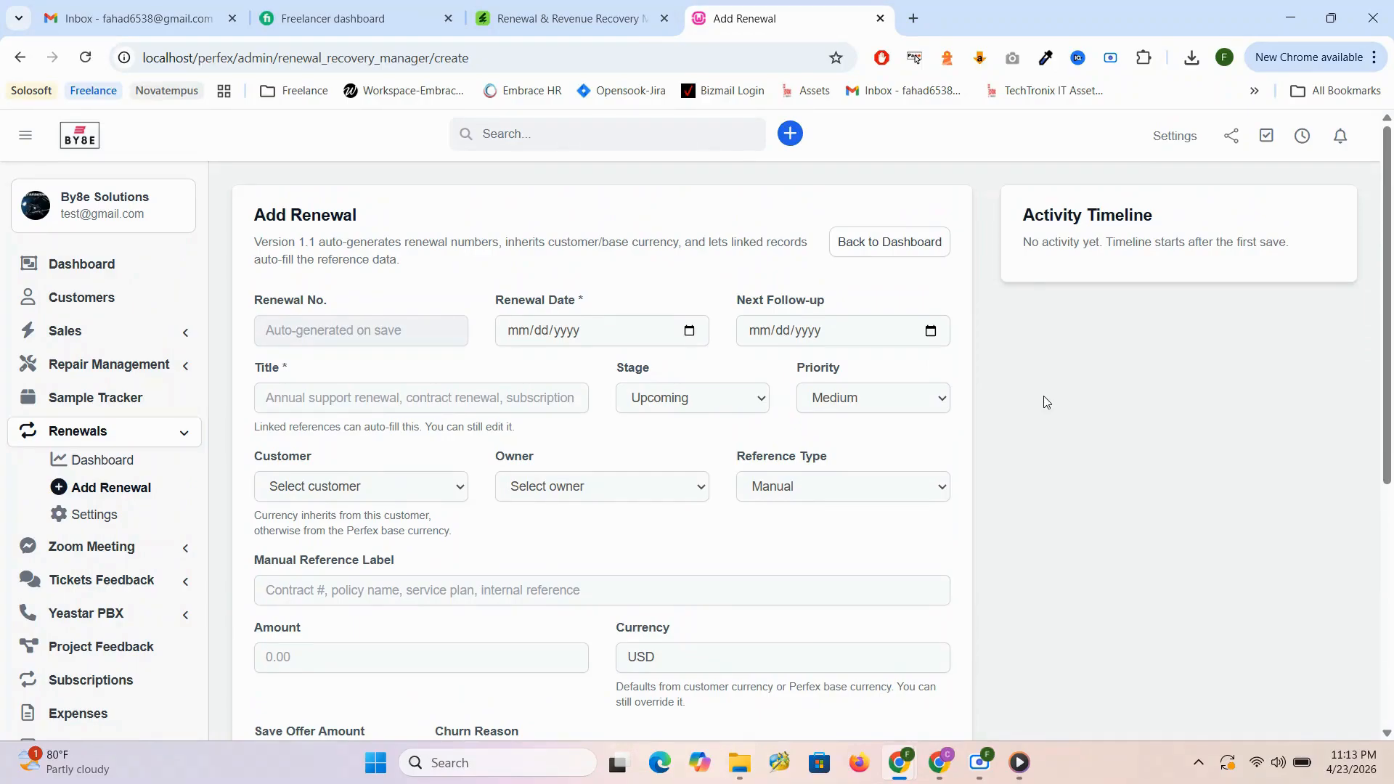
scroll(1045, 403, "down", 5)
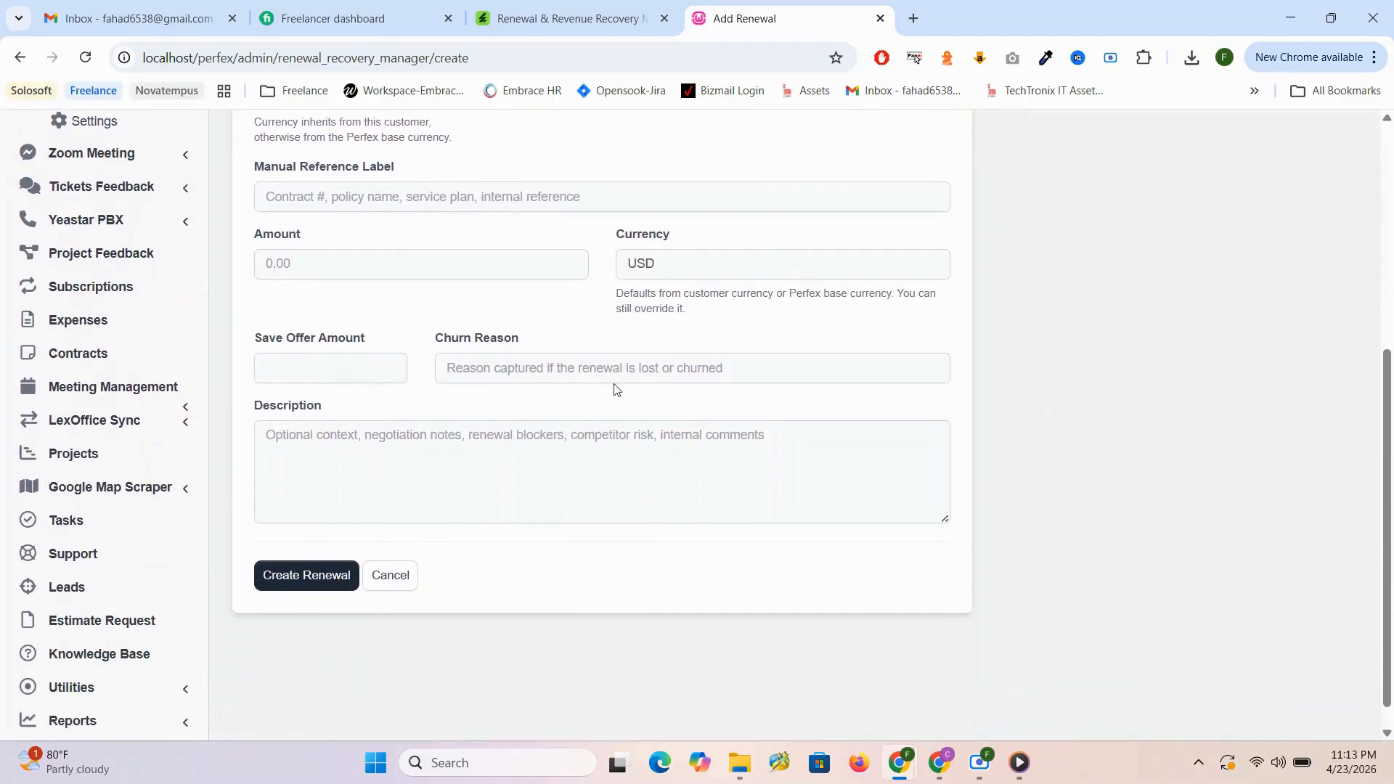
scroll(612, 389, "up", 1)
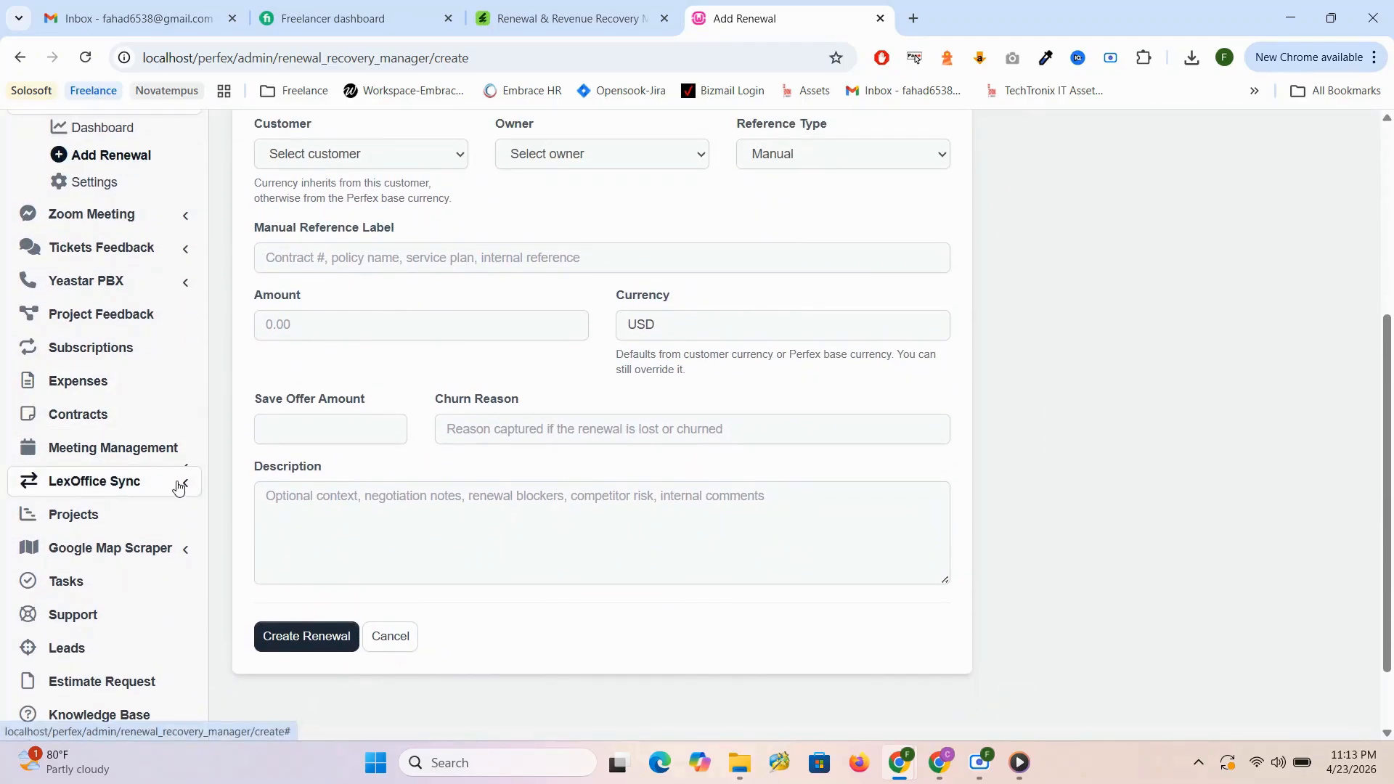
left_click(489, 534)
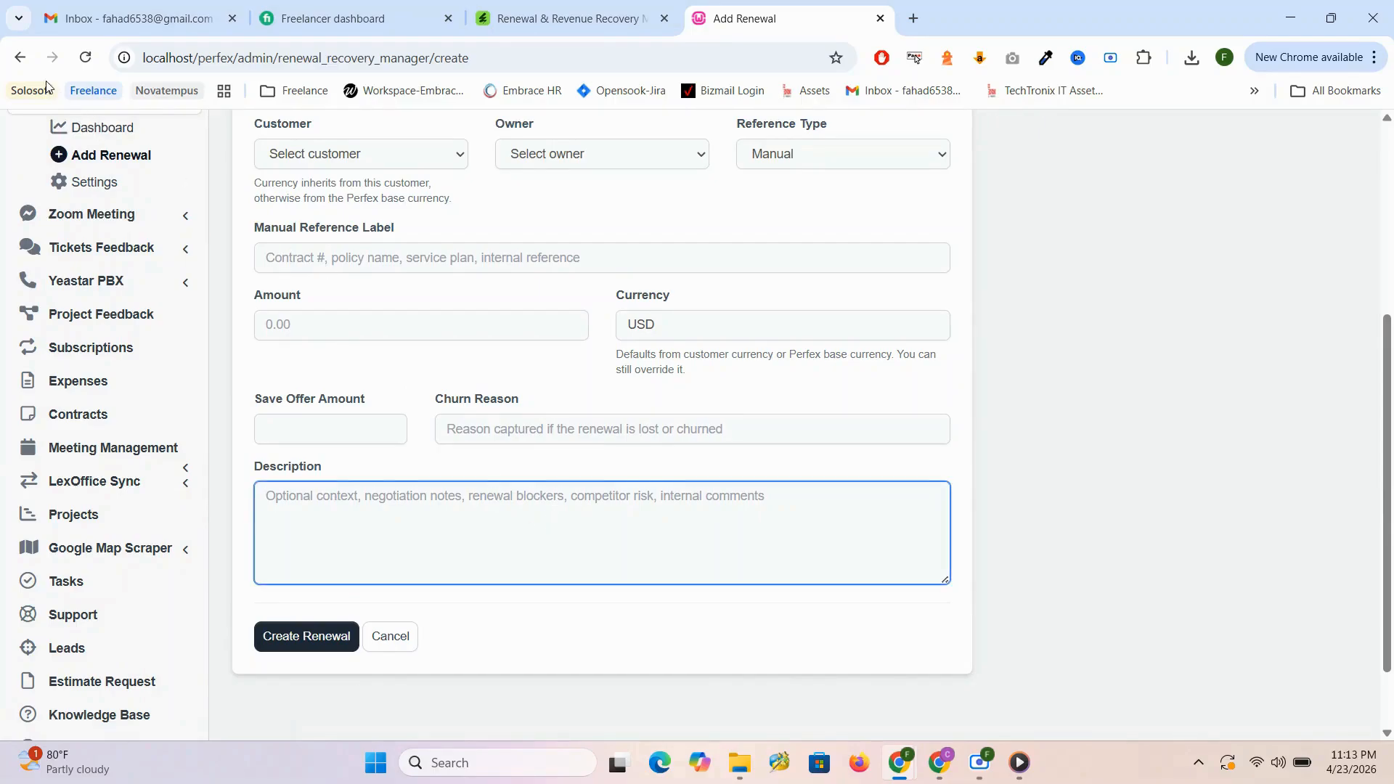
left_click(22, 63)
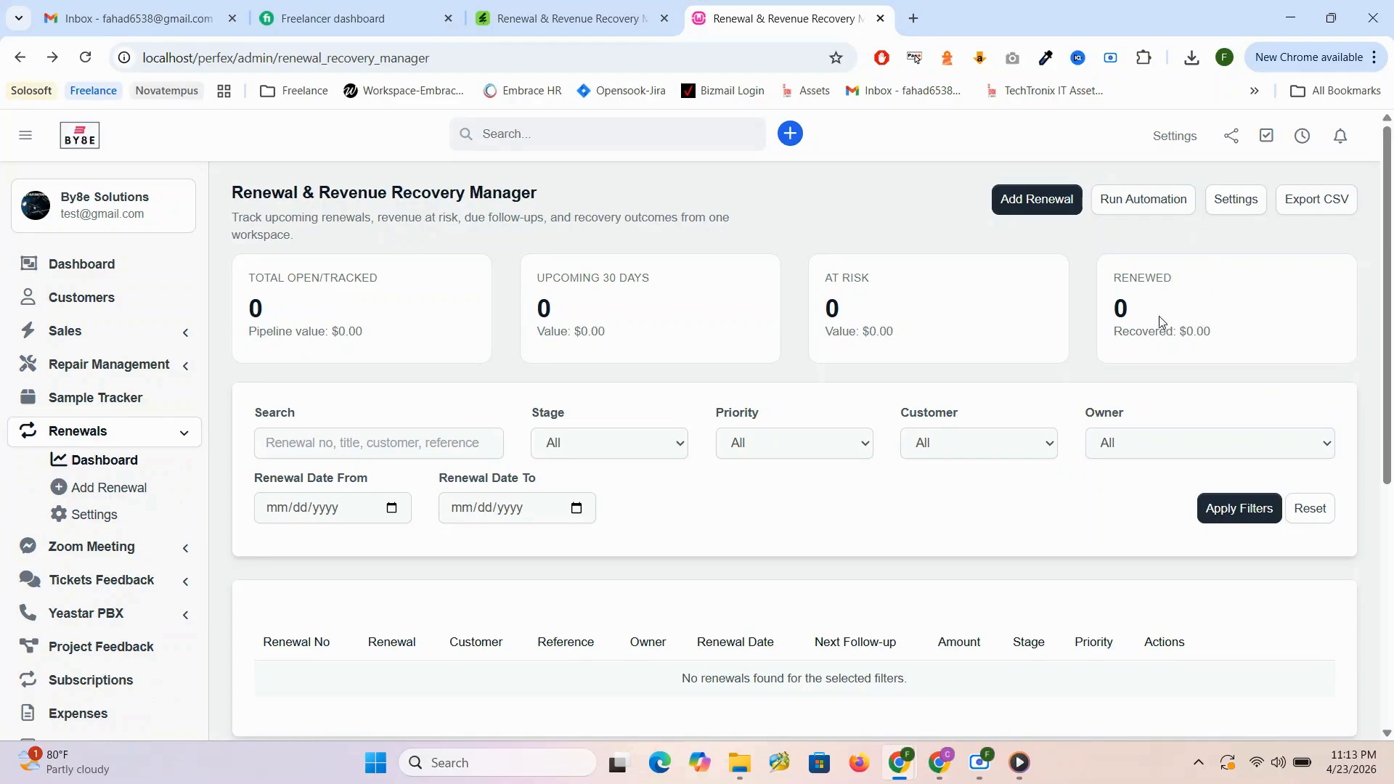
View the renewal module settings briefly, then go back to the dashboard and check the Stage filter options
left_click(96, 520)
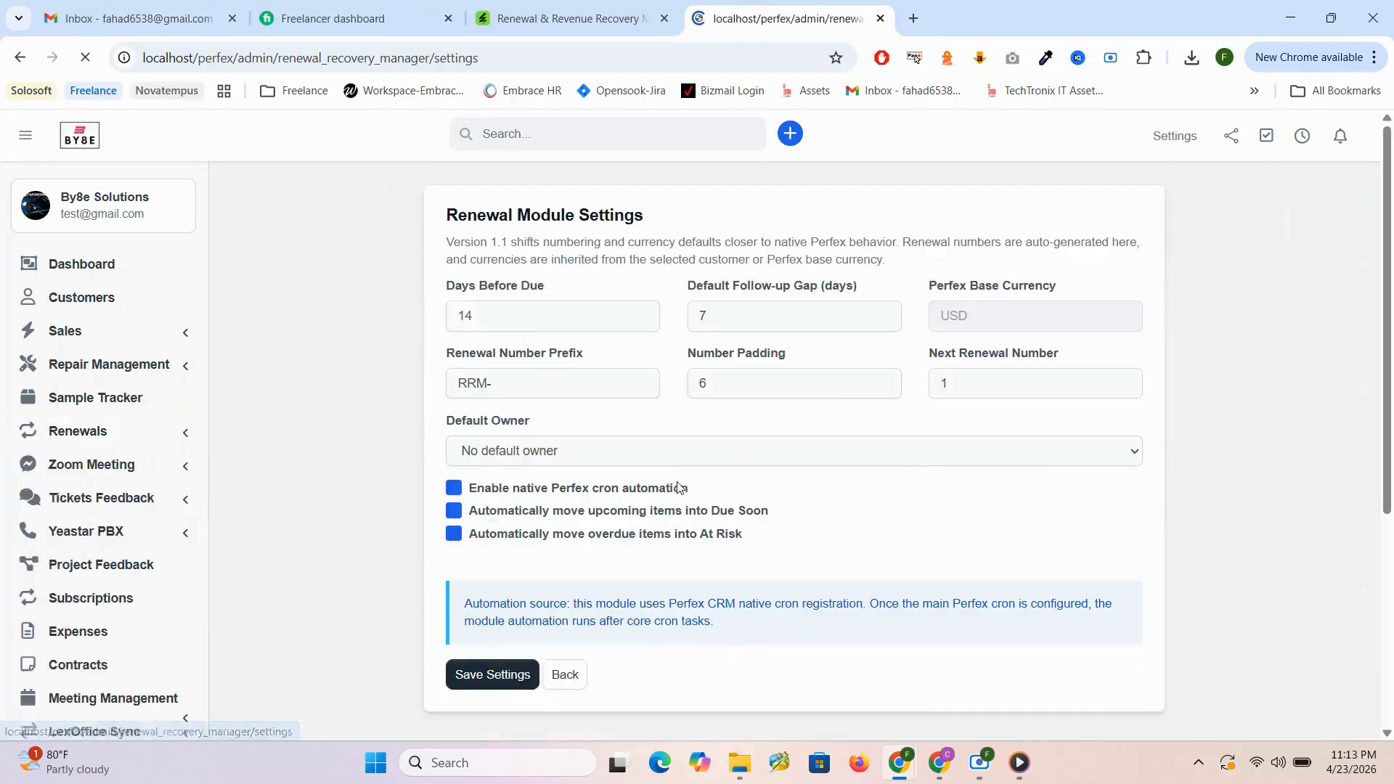
left_click(19, 58)
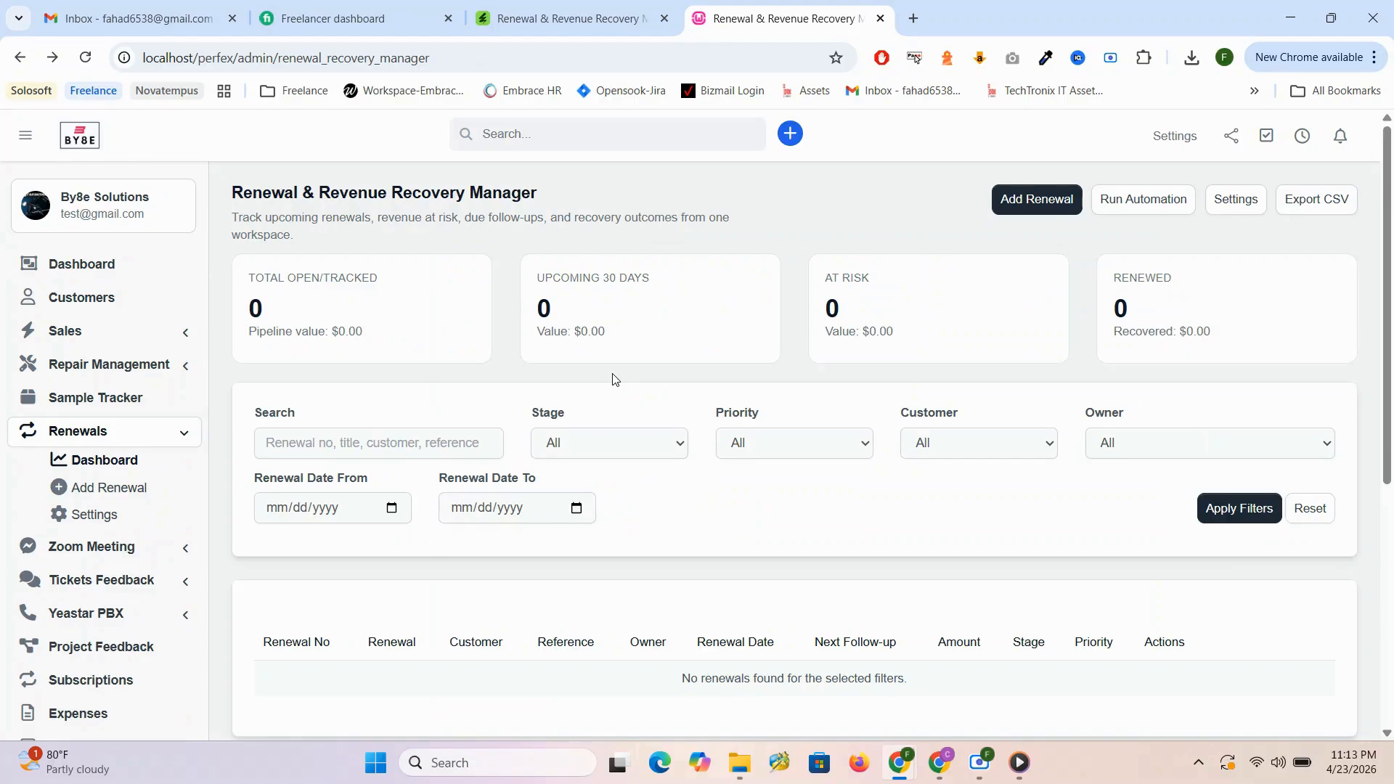
left_click(617, 455)
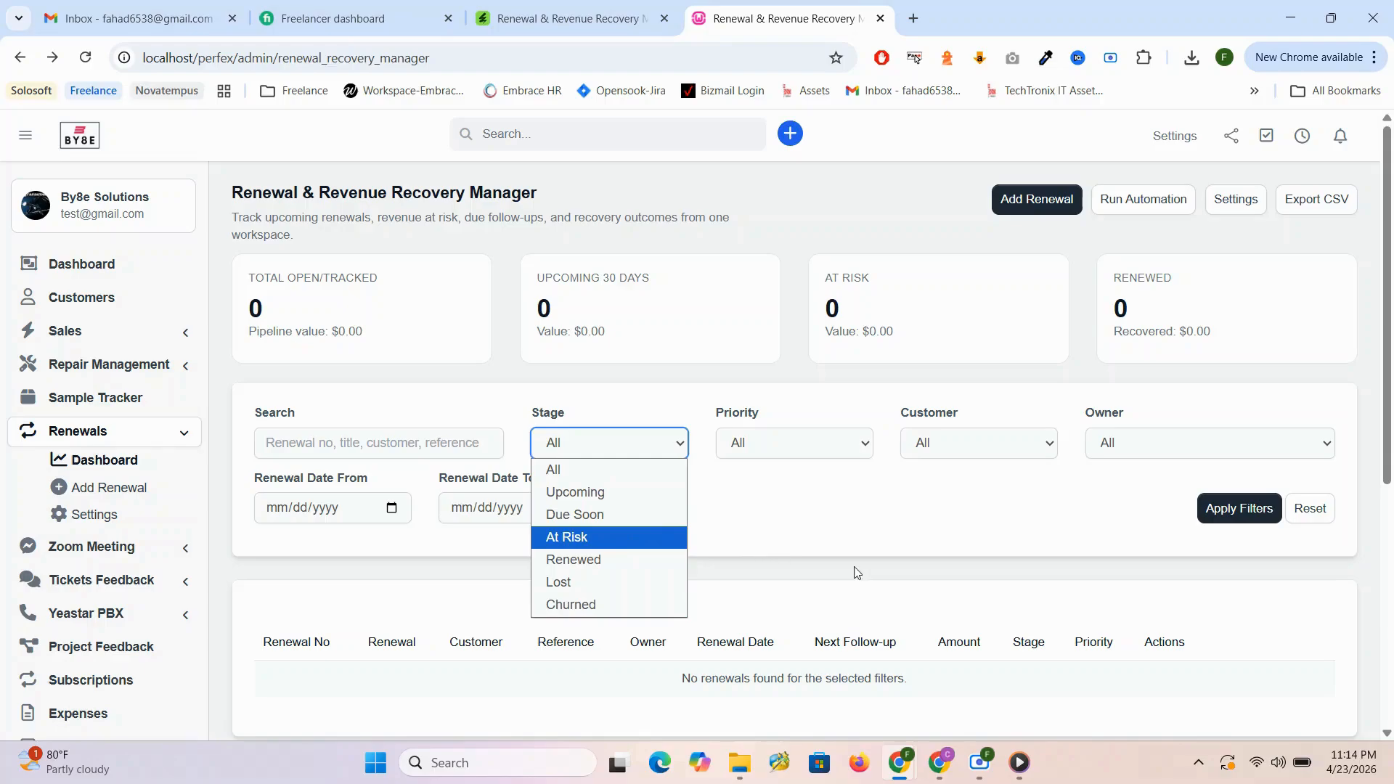
left_click(989, 775)
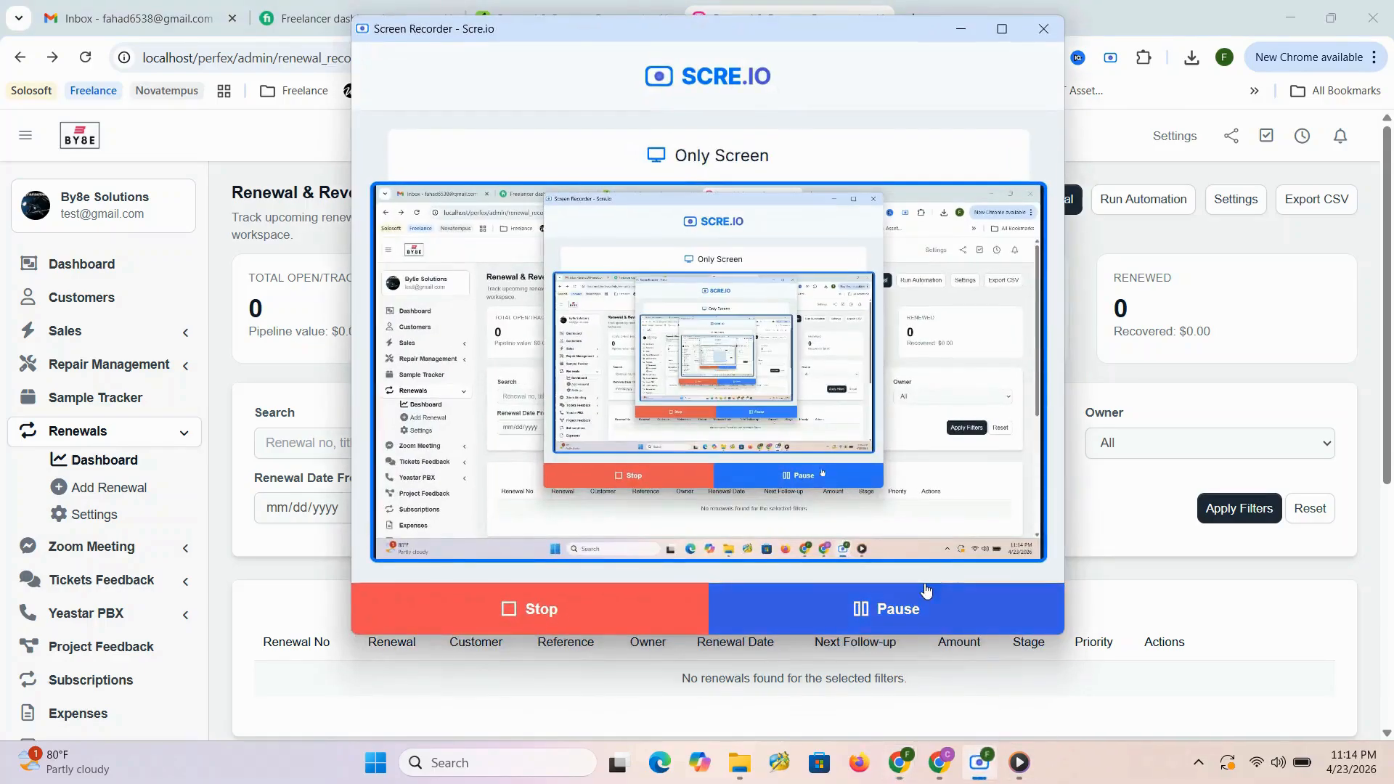
left_click(960, 29)
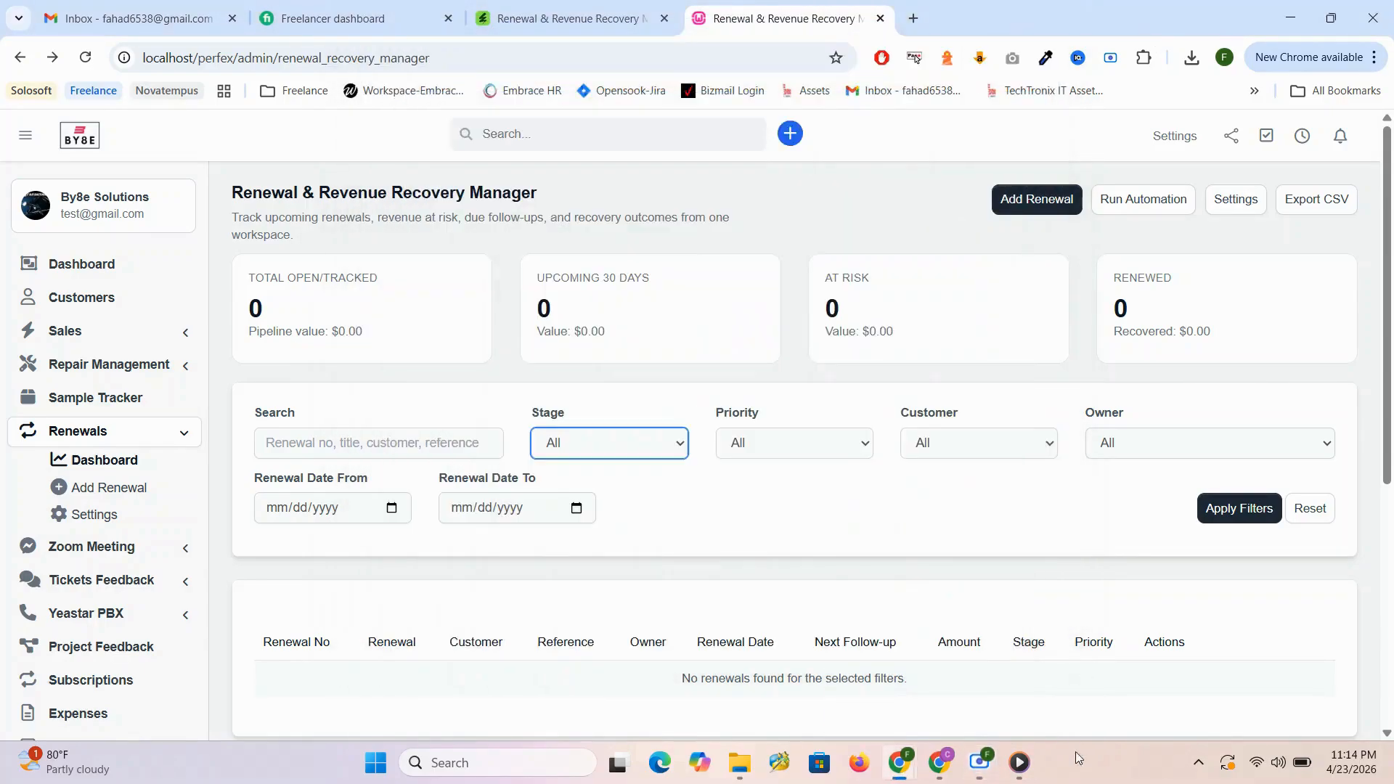
left_click(1024, 766)
left_click(1027, 773)
Open the renewal module settings and examine the renewal number prefix, number padding, next renewal number and base currency fields
left_click(1250, 206)
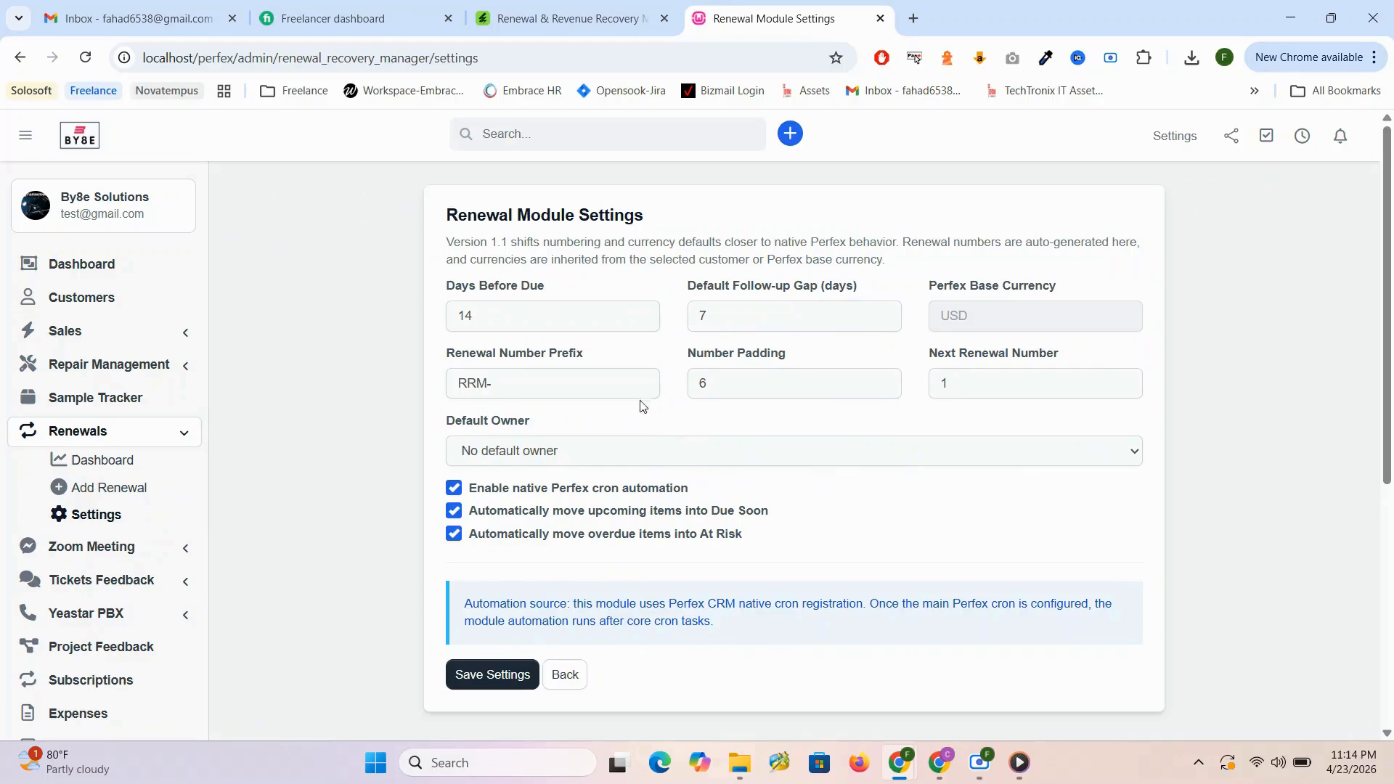
left_click(613, 385)
left_click(780, 394)
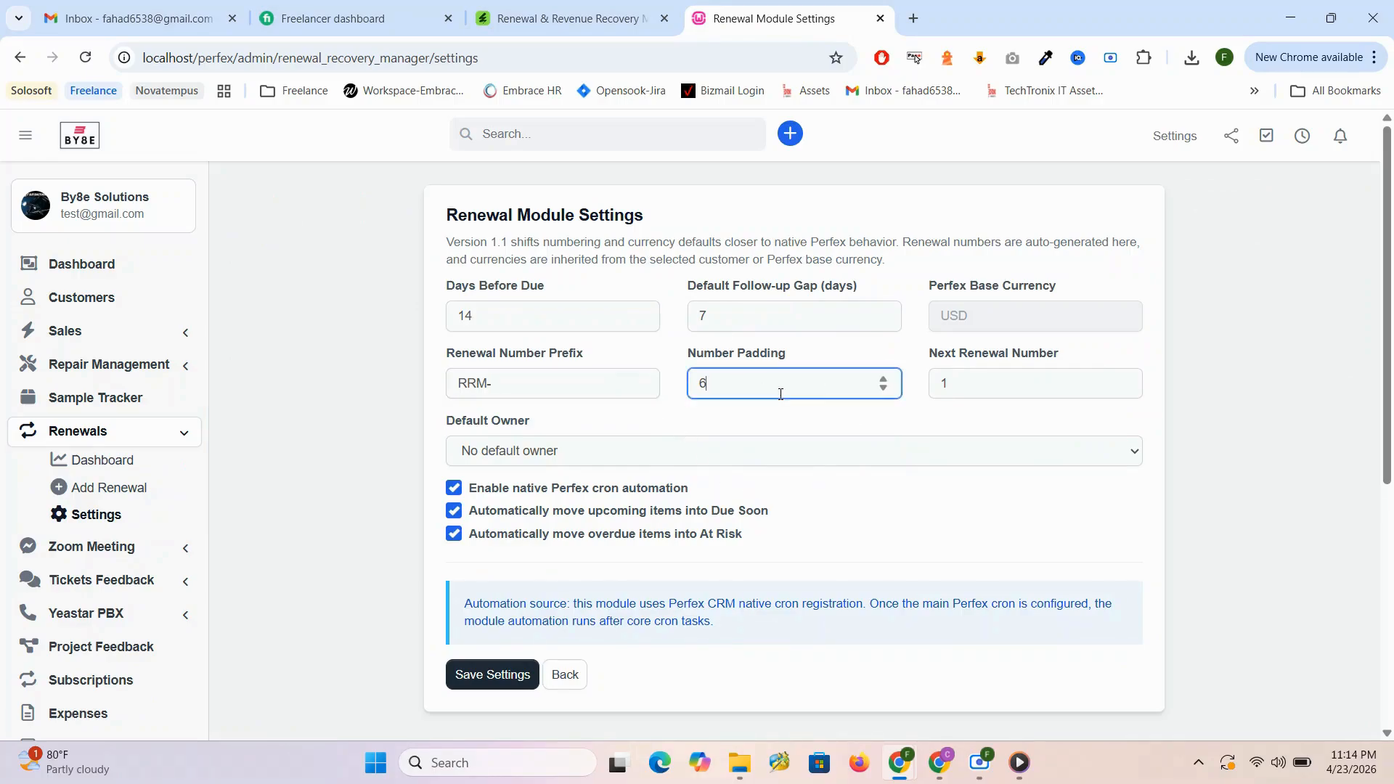
left_click(989, 389)
left_click(985, 315)
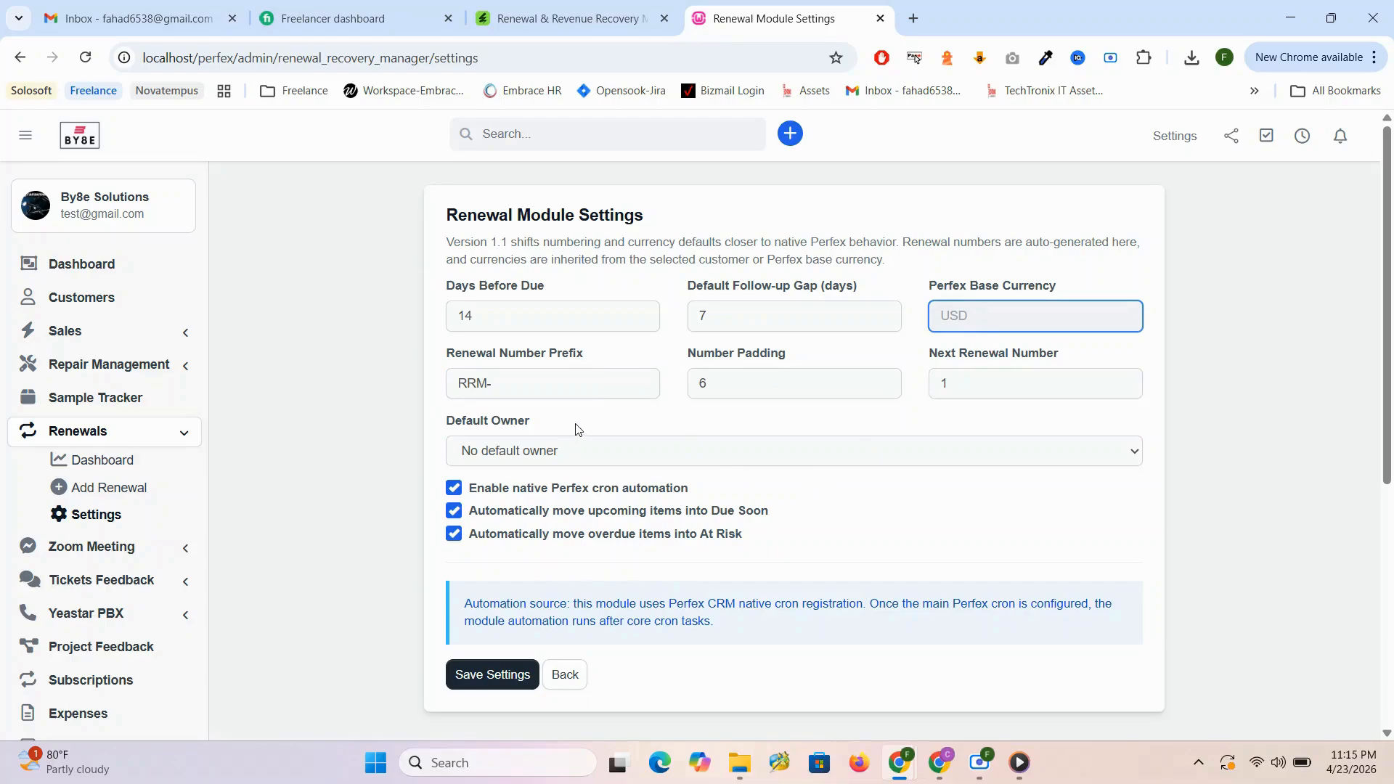
Return to the renewals dashboard and run the renewal automation
left_click(109, 462)
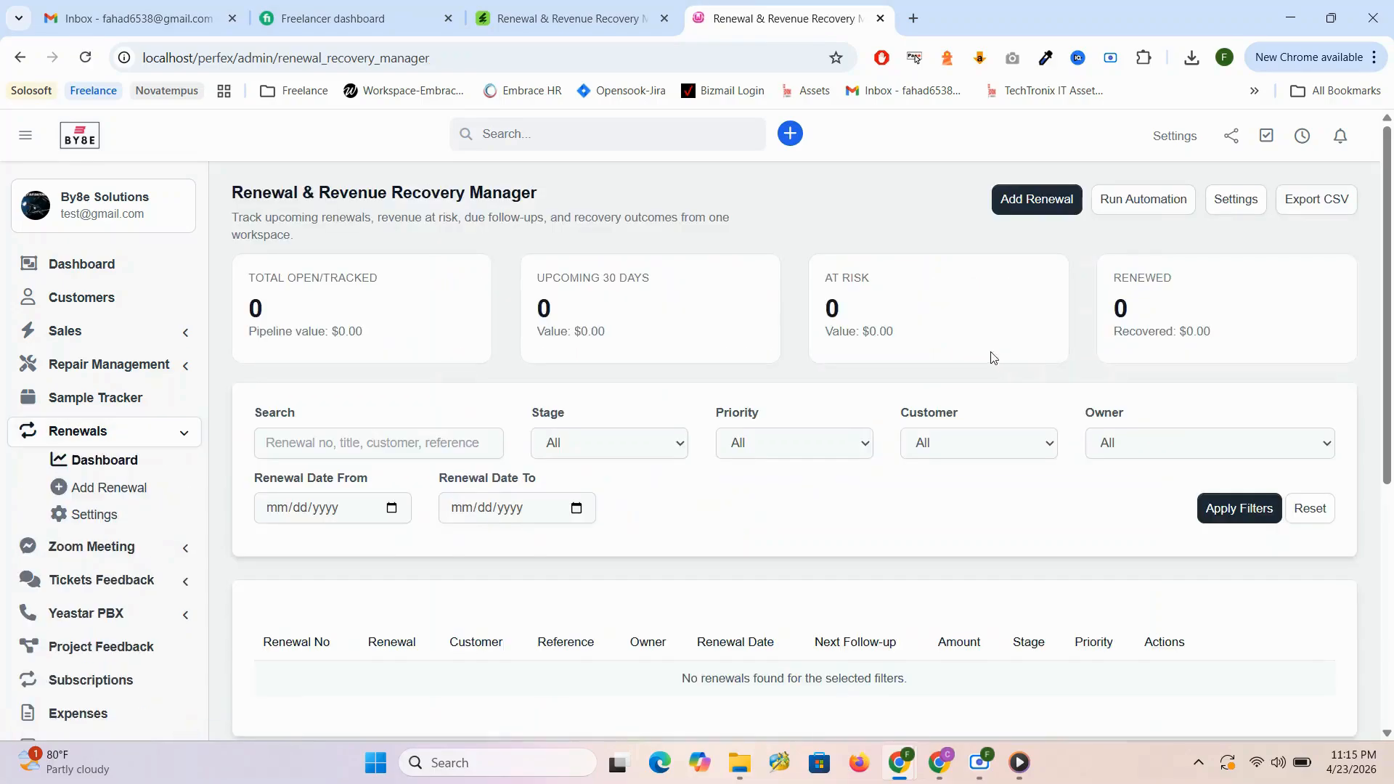
left_click(1134, 207)
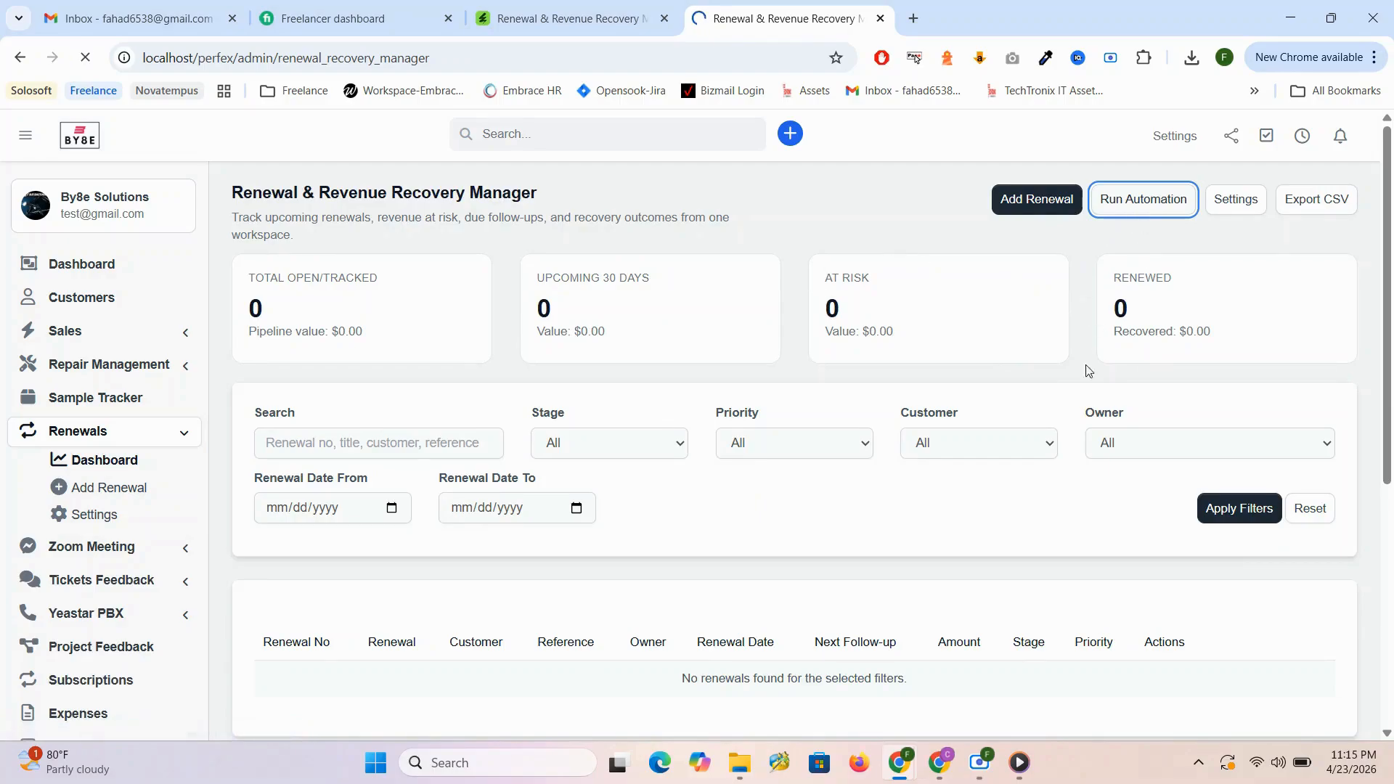